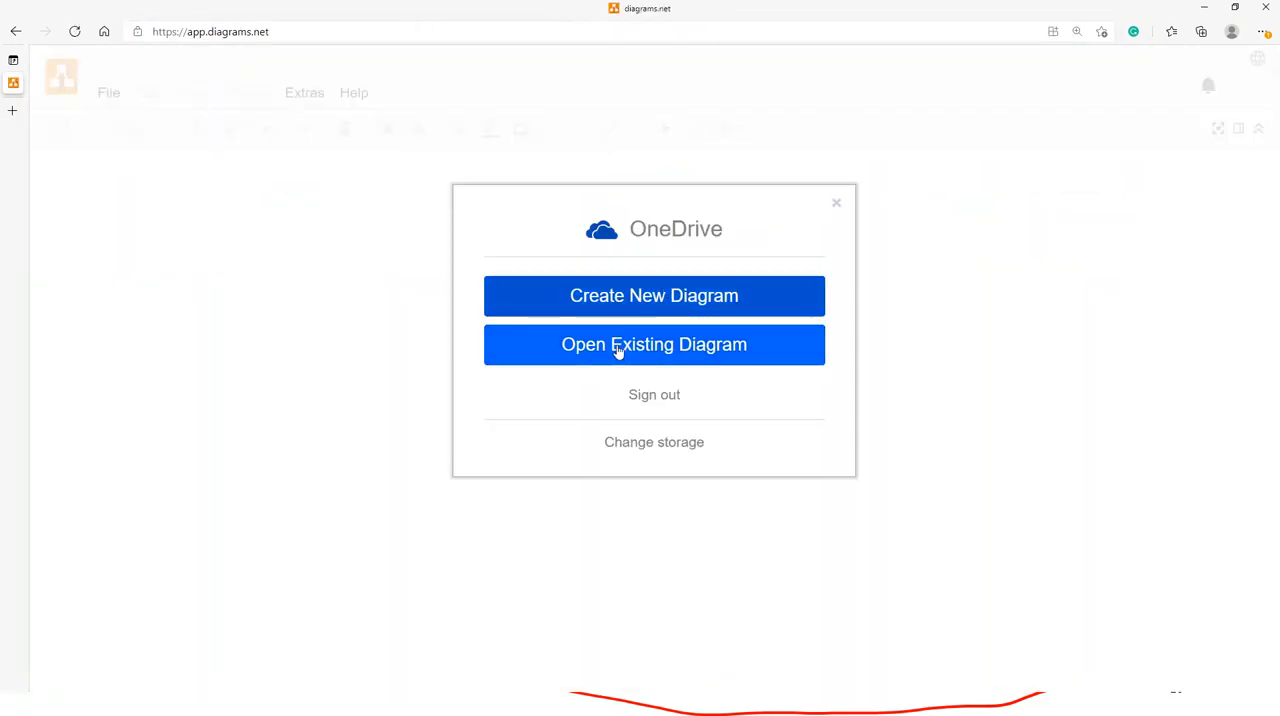
- Start a new diagram stored in OneDrive and look through the Basic templates
{"action": "left_click", "coordinate": [617, 298]}
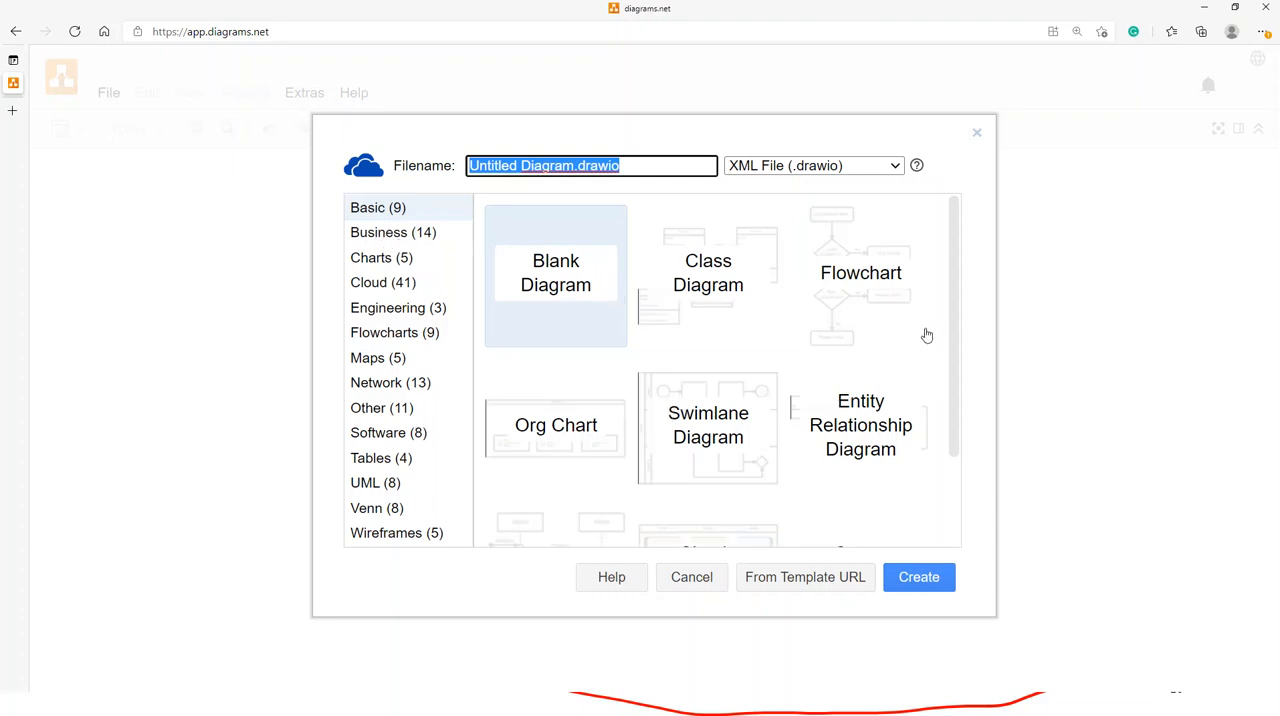
{"action": "left_click_drag", "start_coordinate": [951, 257], "coordinate": [950, 399]}
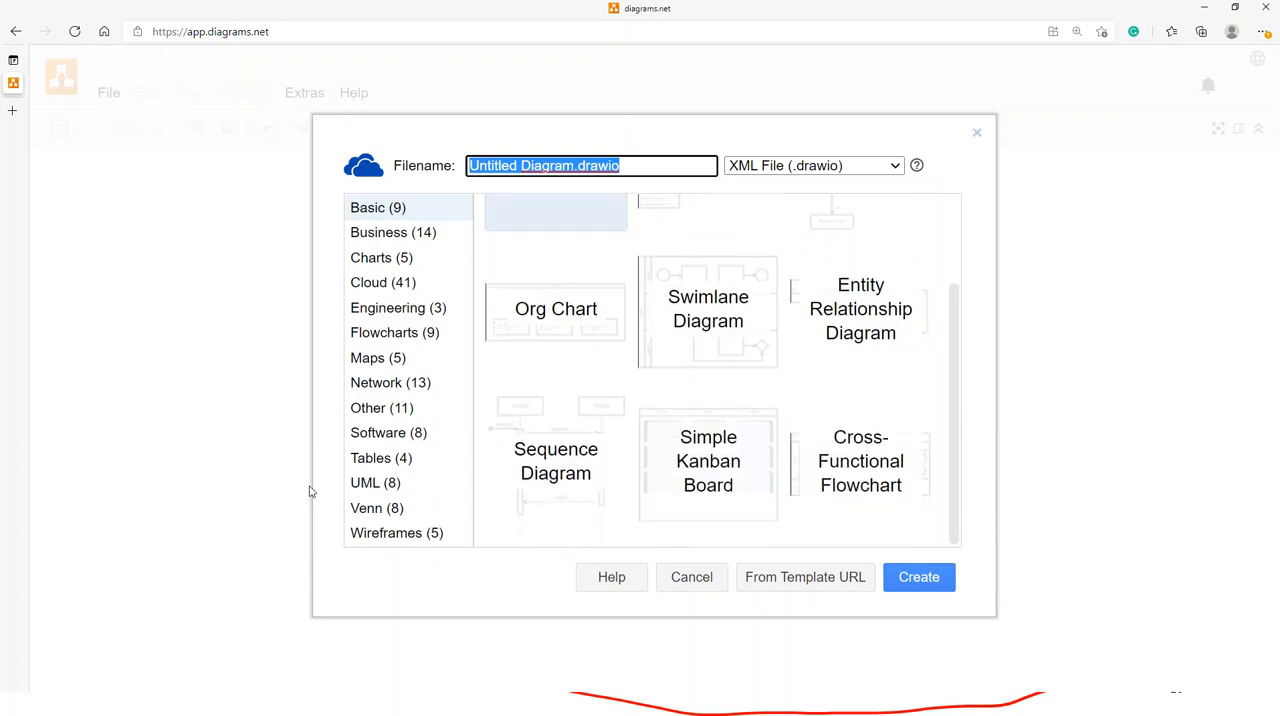
- Browse the Wireframes templates and the full set of Venn diagram templates
{"action": "left_click", "coordinate": [381, 536]}
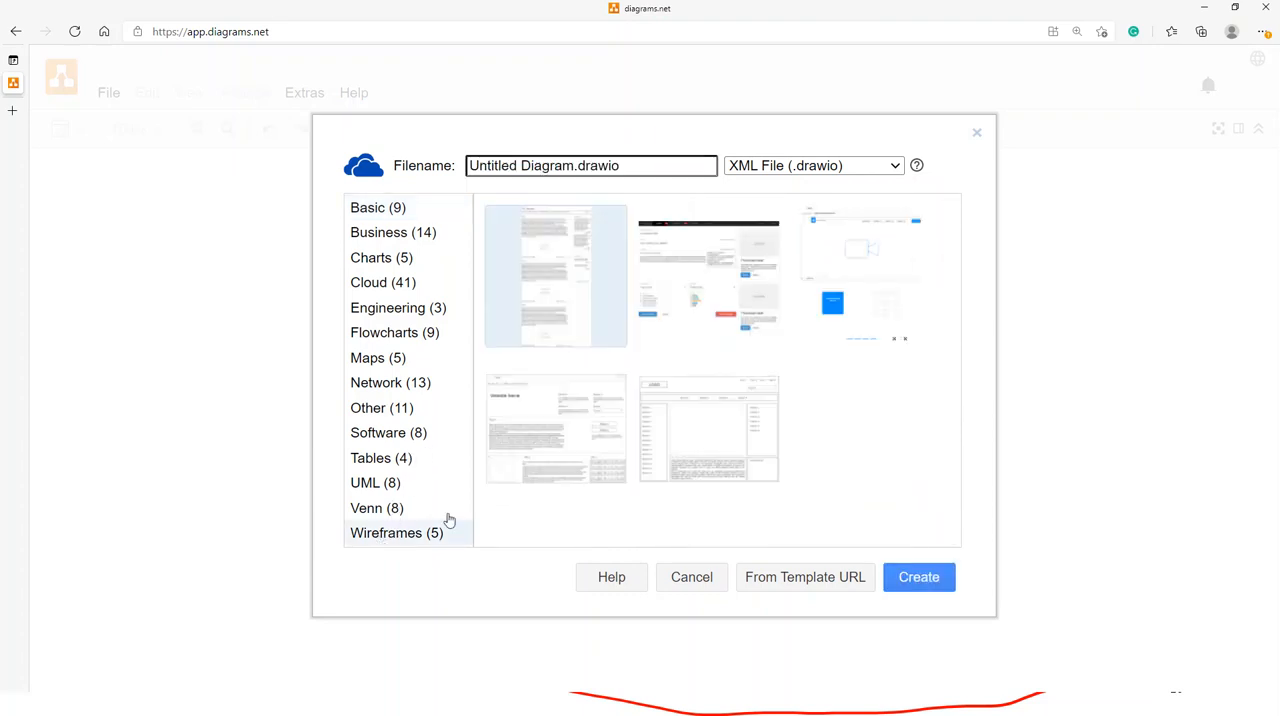
{"action": "left_click", "coordinate": [391, 518]}
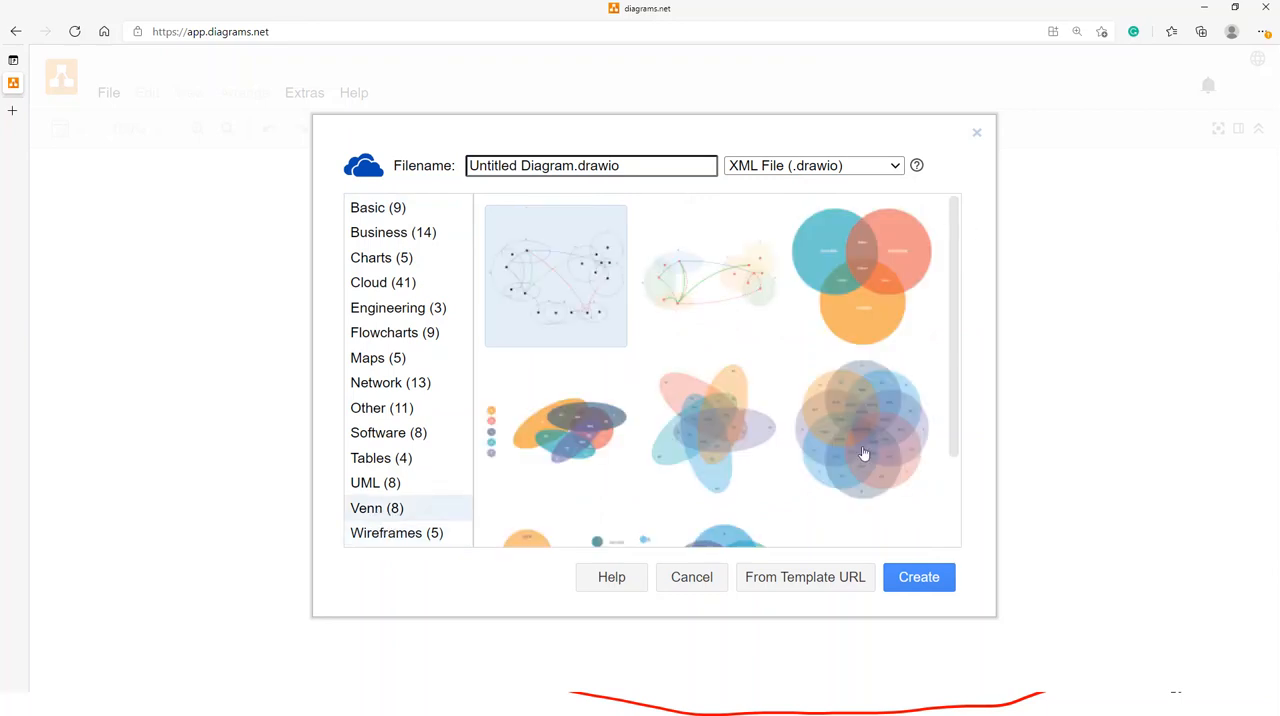
{"action": "left_click_drag", "start_coordinate": [957, 265], "coordinate": [934, 377]}
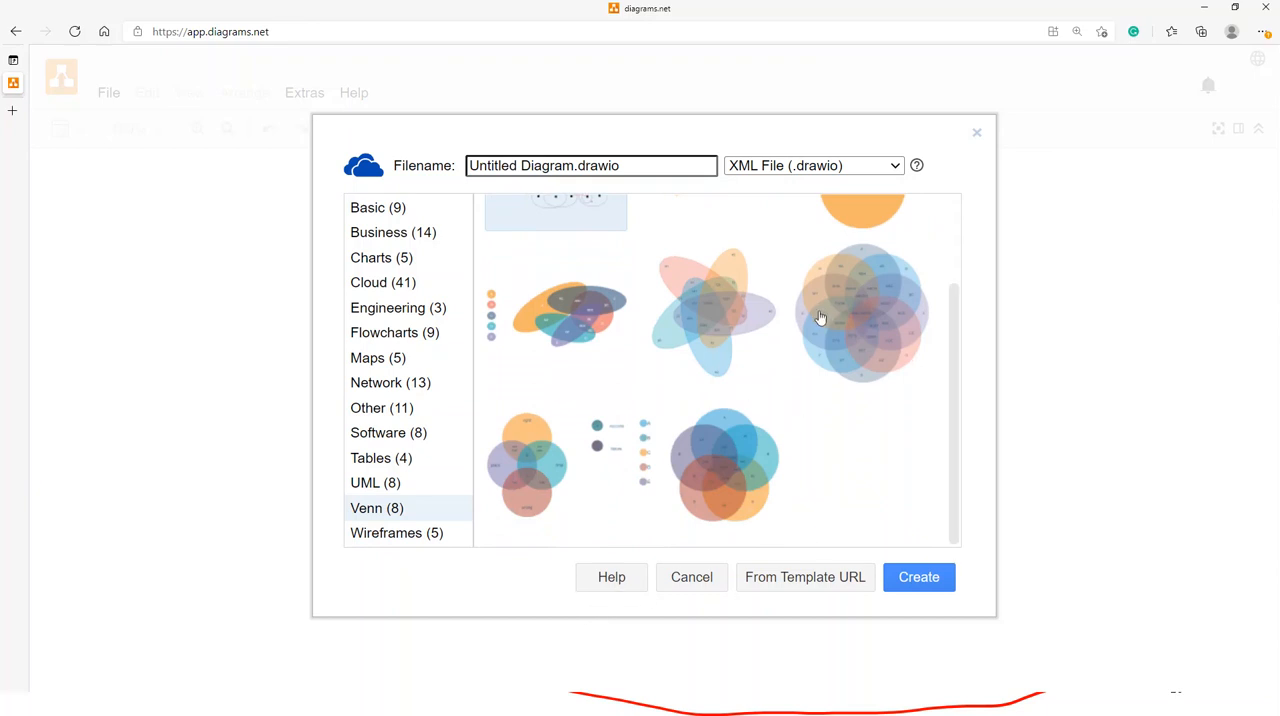
{"action": "scroll", "coordinate": [830, 325], "scroll_direction": "up", "scroll_amount": 1}
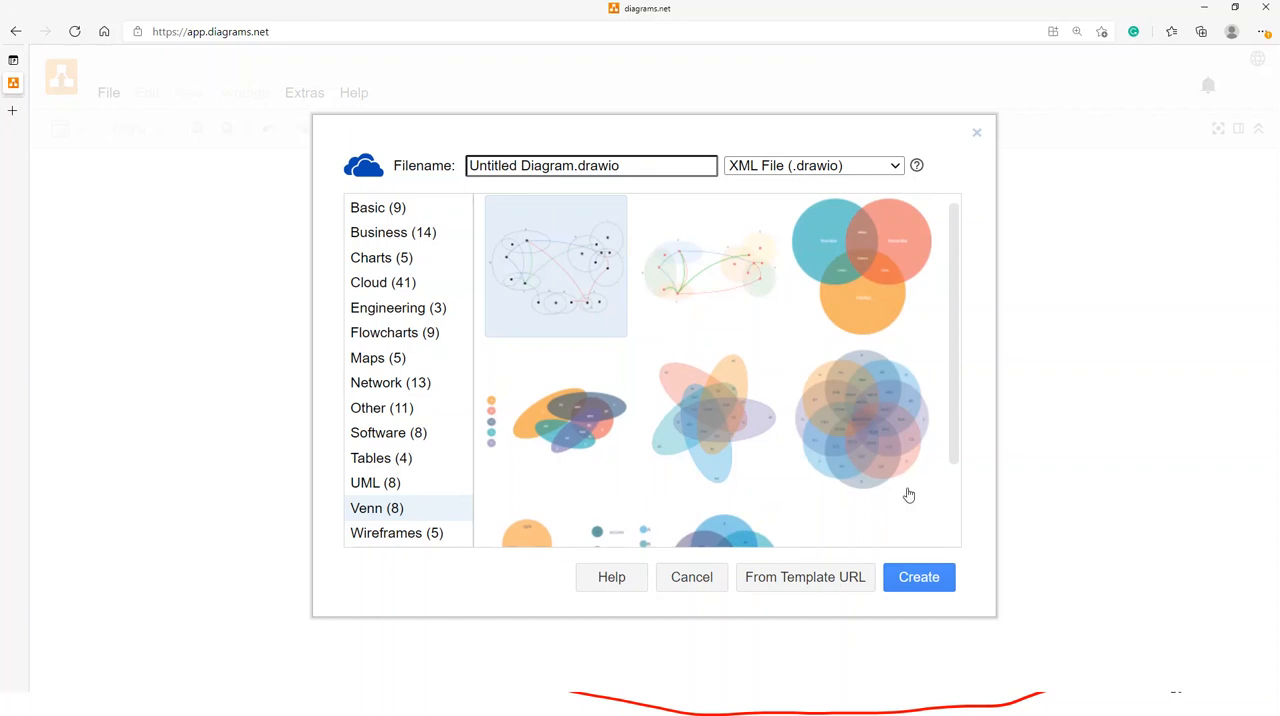
{"action": "scroll", "coordinate": [886, 470], "scroll_direction": "down", "scroll_amount": 1}
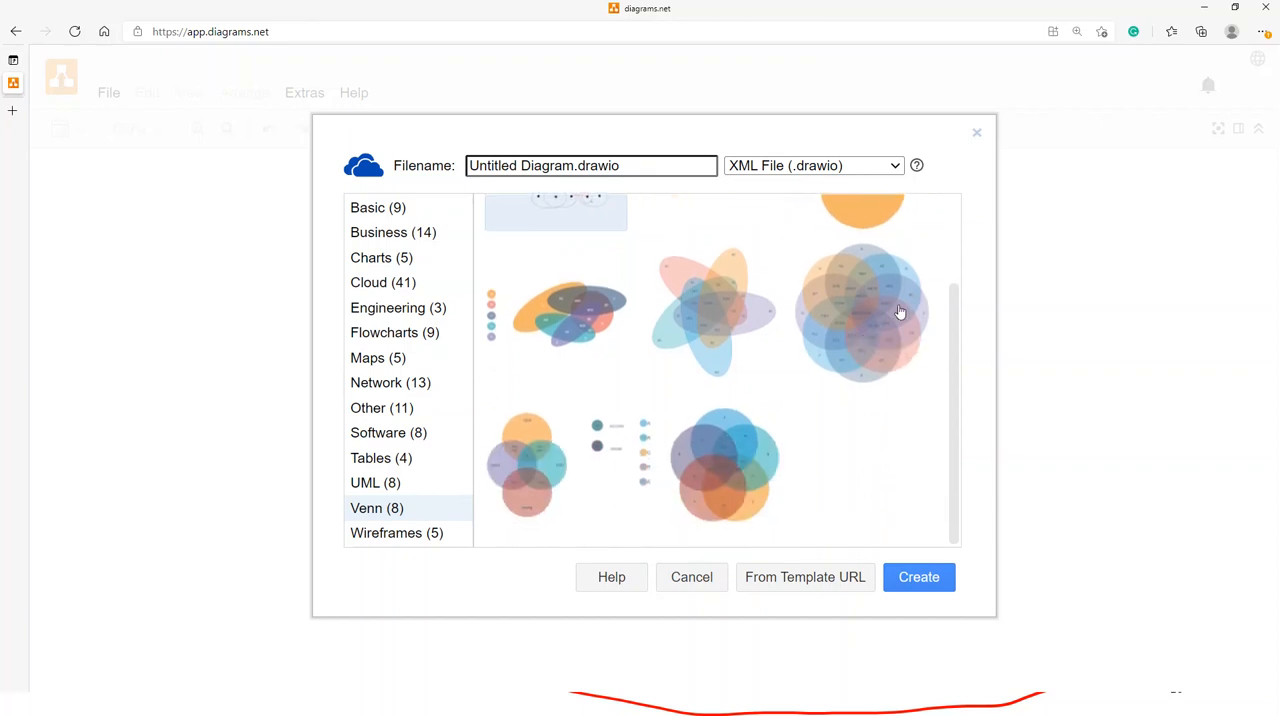
{"action": "scroll", "coordinate": [903, 314], "scroll_direction": "up", "scroll_amount": 1}
- View the templates offered in the UML, Tables and Software categories
{"action": "left_click", "coordinate": [375, 485]}
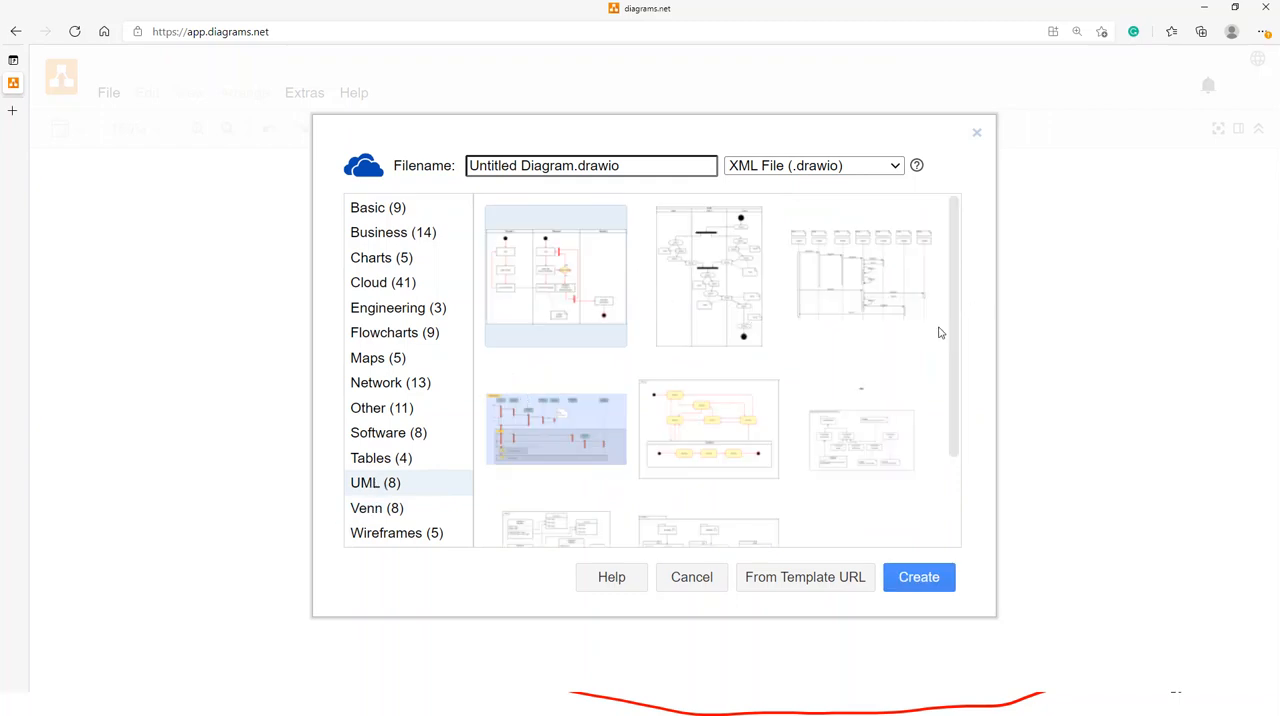
{"action": "left_click", "coordinate": [381, 460]}
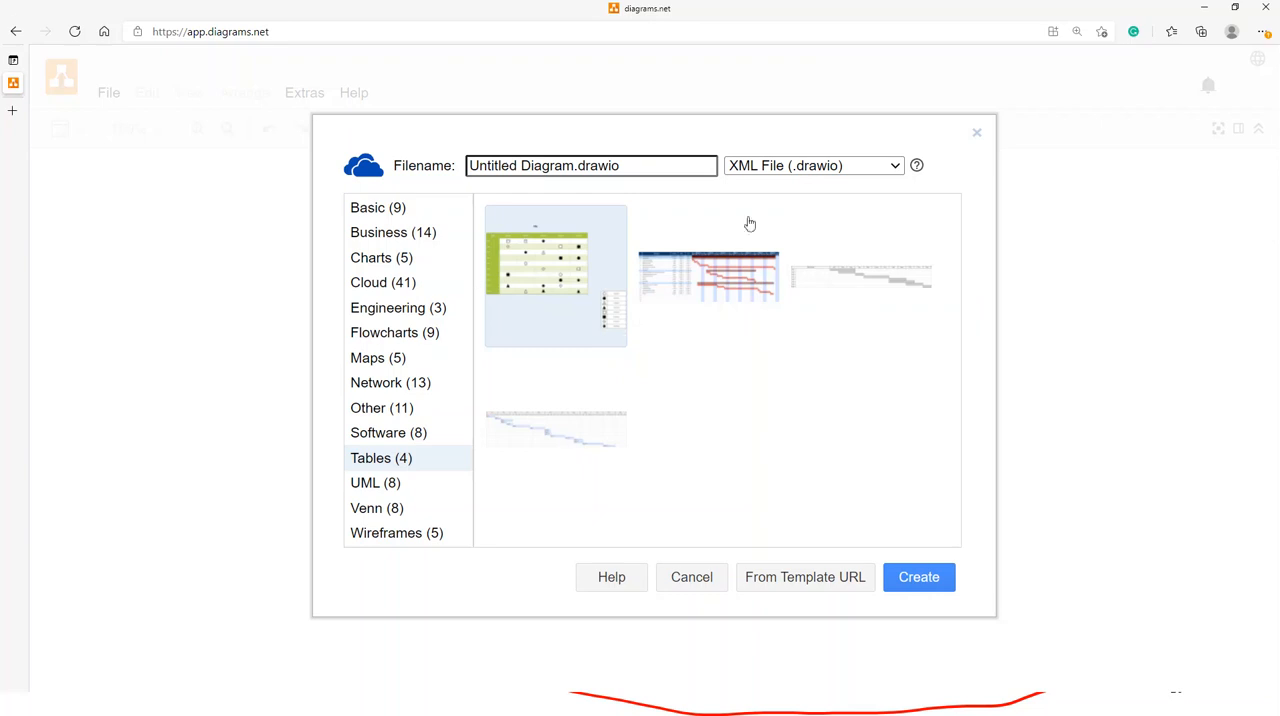
{"action": "left_click", "coordinate": [386, 438]}
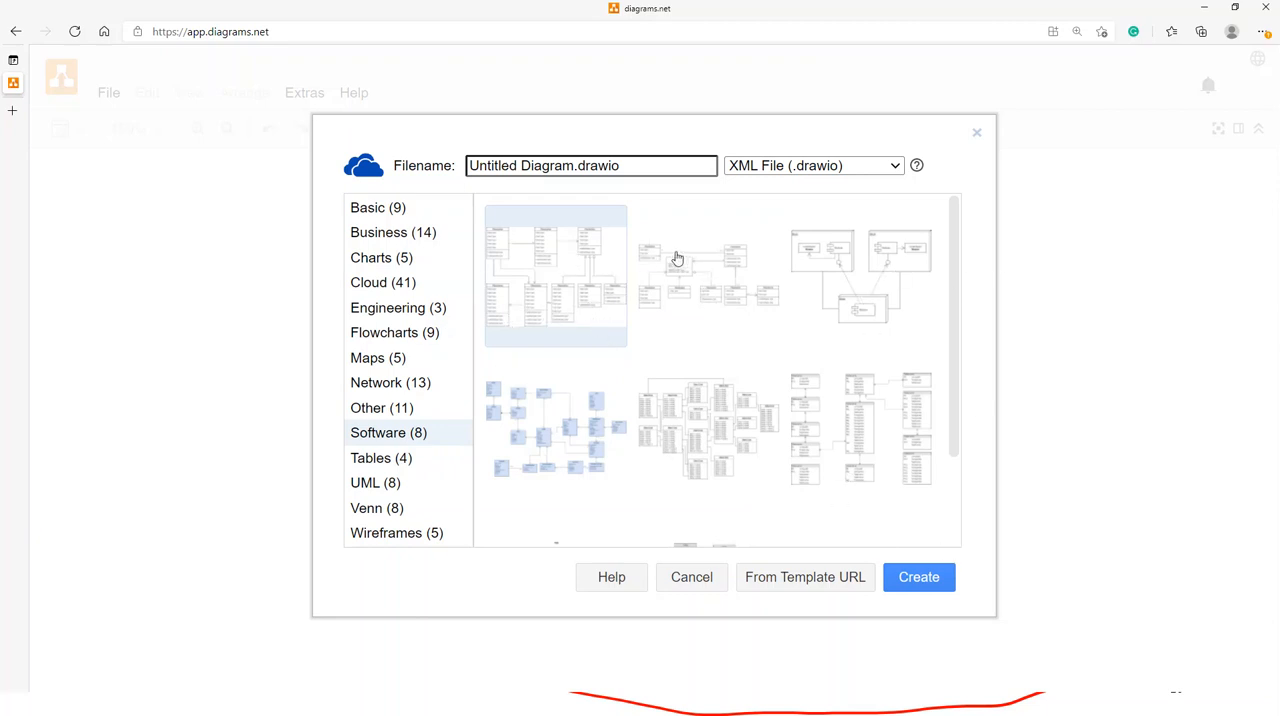
- Look through all the templates in the Other category, including infographics and floor plans
{"action": "left_click", "coordinate": [356, 410]}
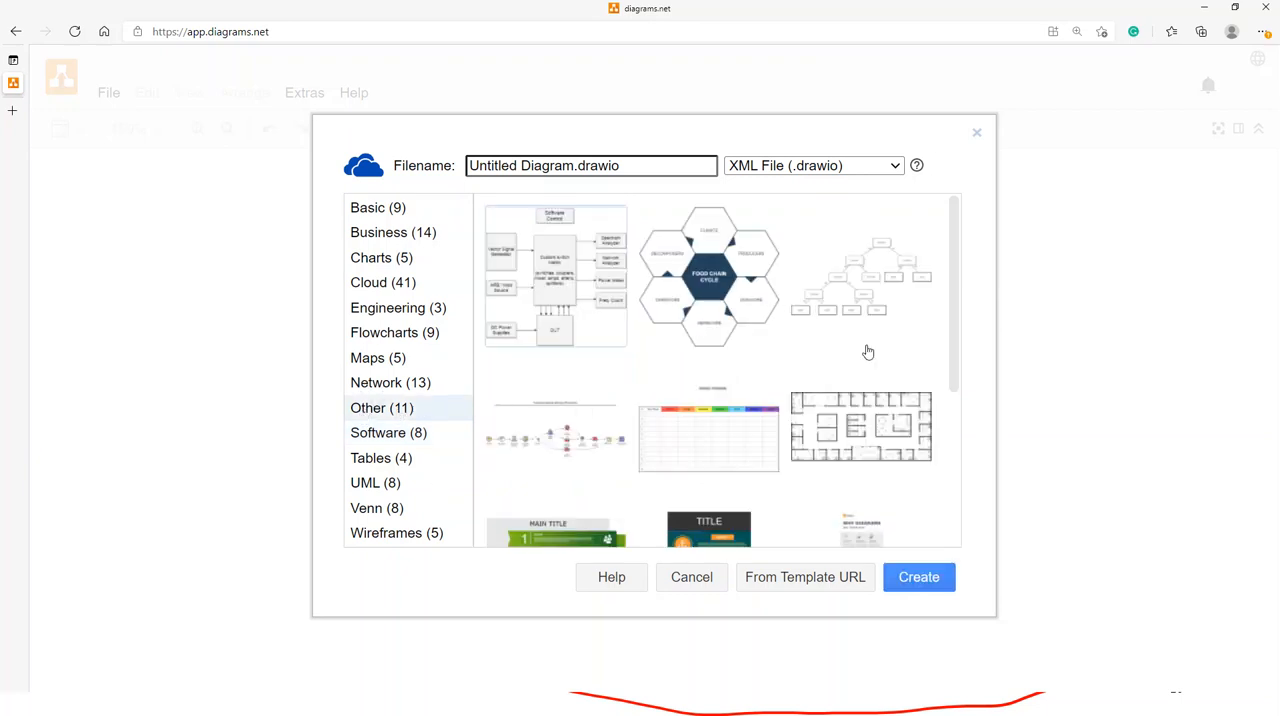
{"action": "left_click_drag", "start_coordinate": [955, 258], "coordinate": [953, 410]}
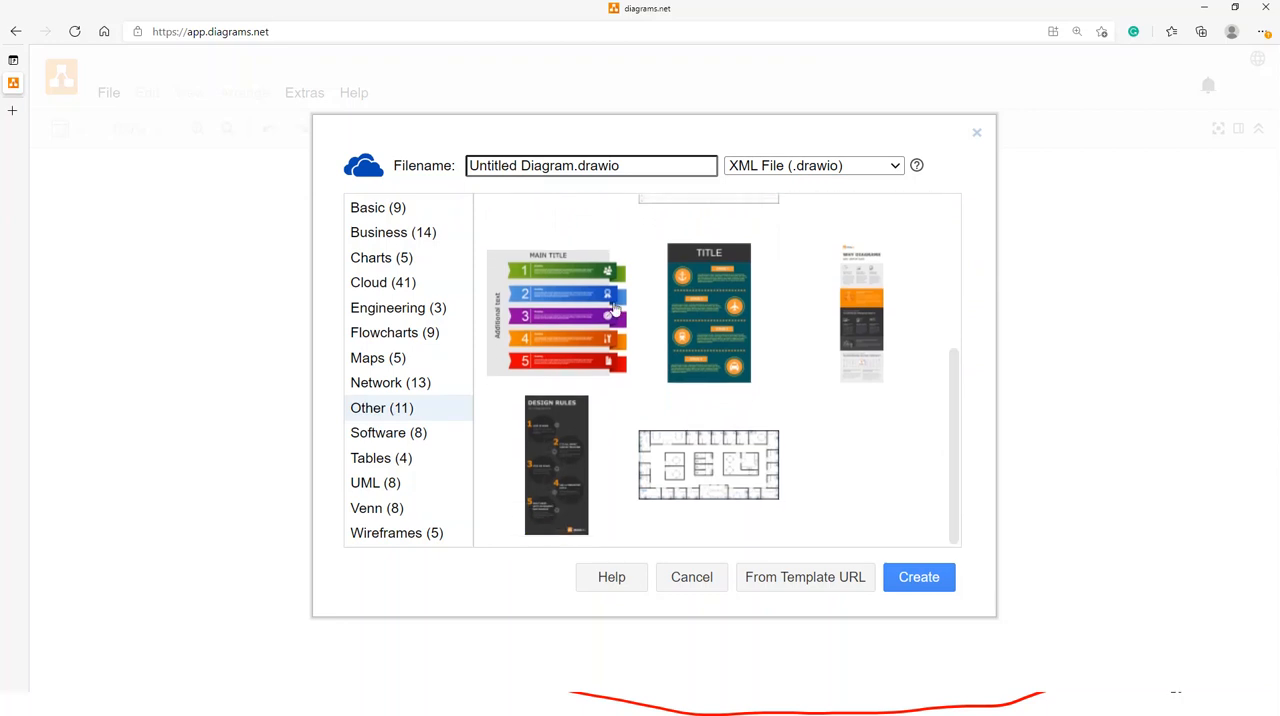
{"action": "left_click_drag", "start_coordinate": [957, 430], "coordinate": [972, 266]}
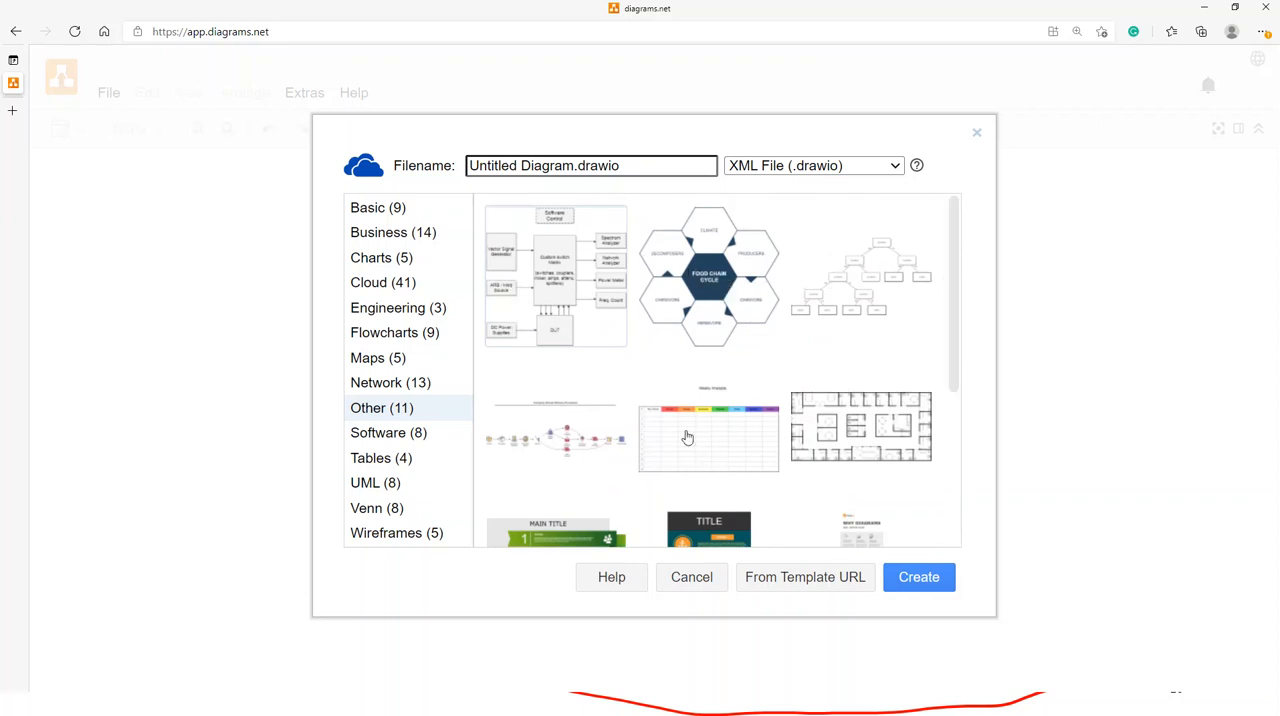
{"action": "scroll", "coordinate": [737, 437], "scroll_direction": "down", "scroll_amount": 2}
{"action": "scroll", "coordinate": [600, 420], "scroll_direction": "up", "scroll_amount": 2}
- Look through the network diagram templates in the Network category
{"action": "left_click", "coordinate": [385, 388]}
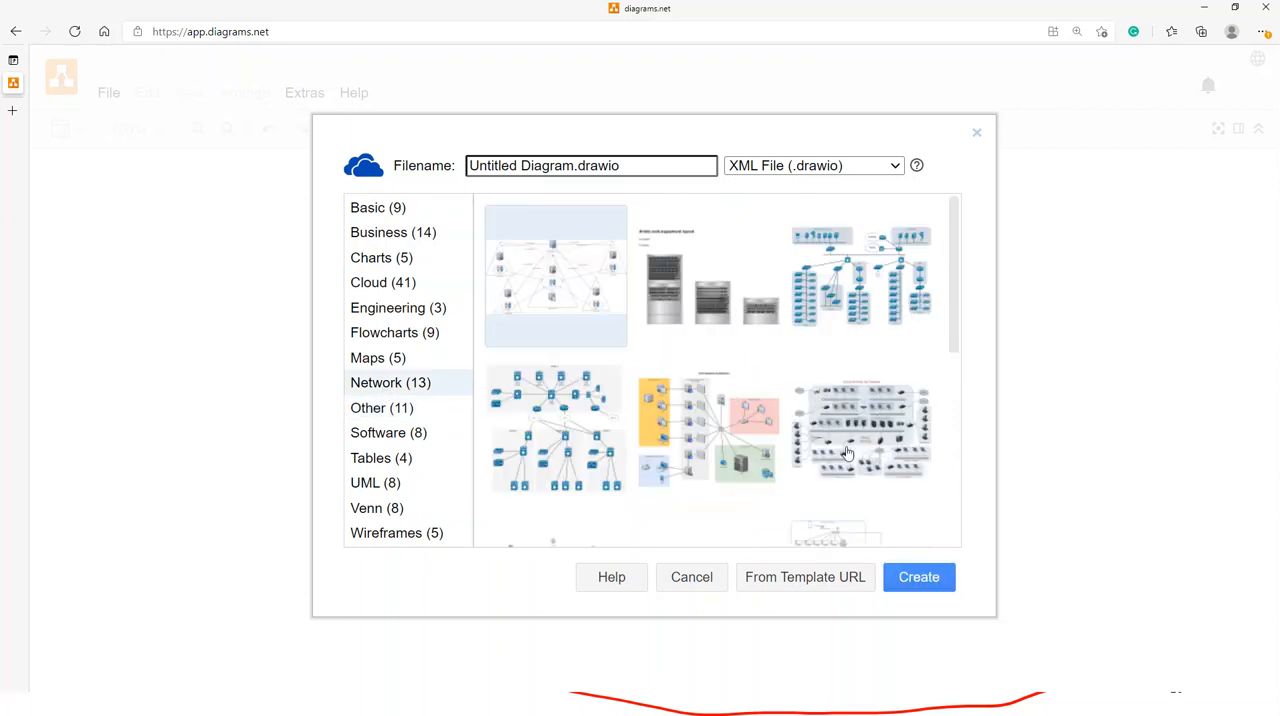
{"action": "scroll", "coordinate": [828, 437], "scroll_direction": "down", "scroll_amount": 1}
{"action": "scroll", "coordinate": [828, 437], "scroll_direction": "down", "scroll_amount": 3}
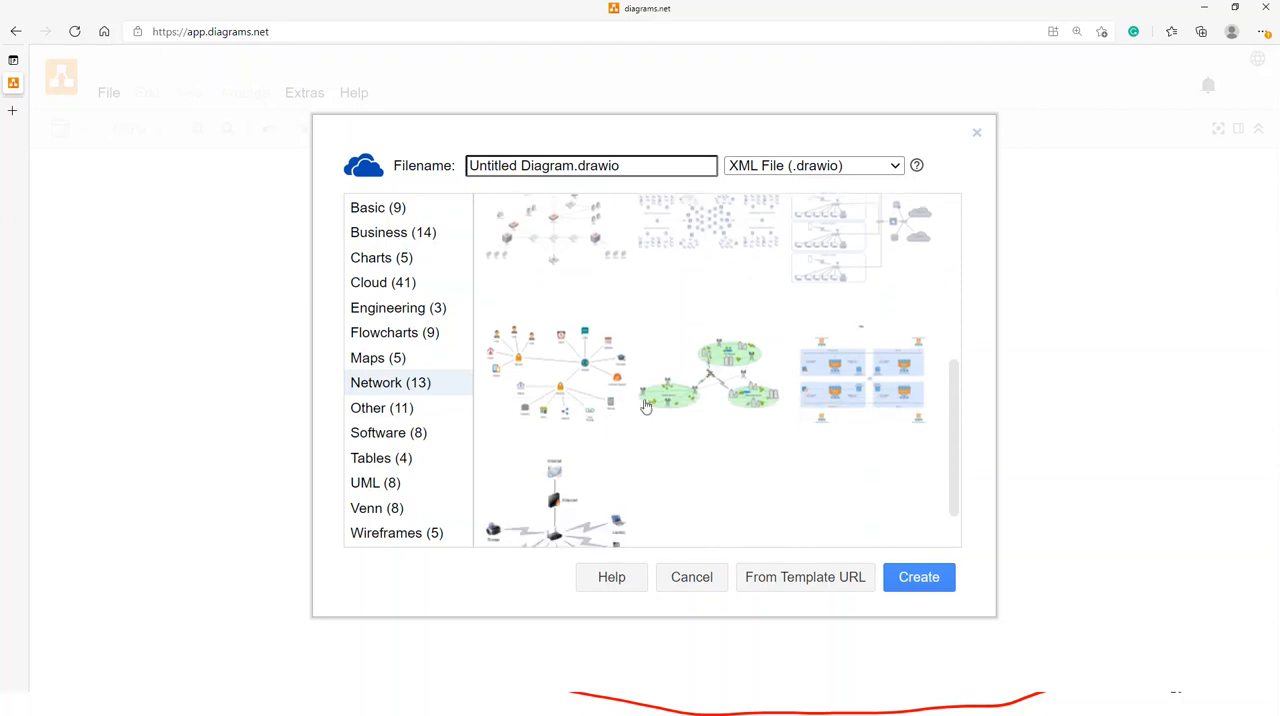
{"action": "scroll", "coordinate": [630, 475], "scroll_direction": "down", "scroll_amount": 1}
{"action": "scroll", "coordinate": [600, 470], "scroll_direction": "up", "scroll_amount": 6}
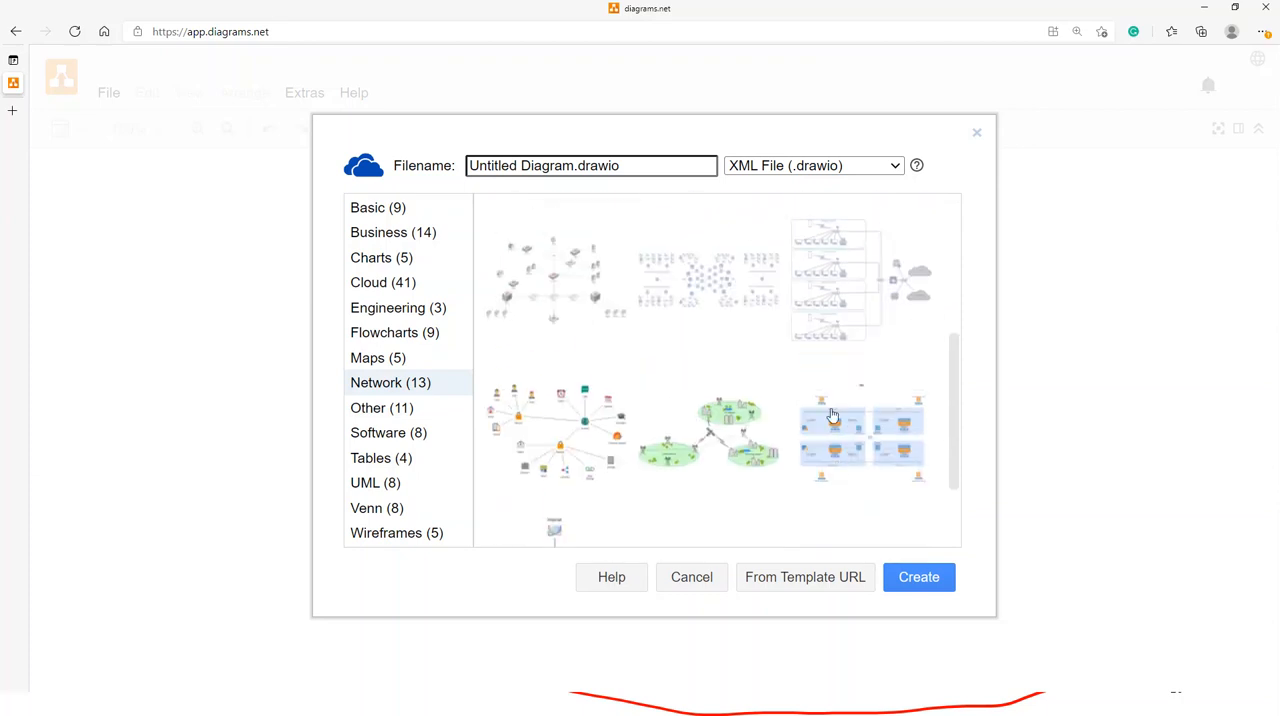
- View the templates in the Maps, Flowcharts and Engineering categories
{"action": "left_click", "coordinate": [381, 363]}
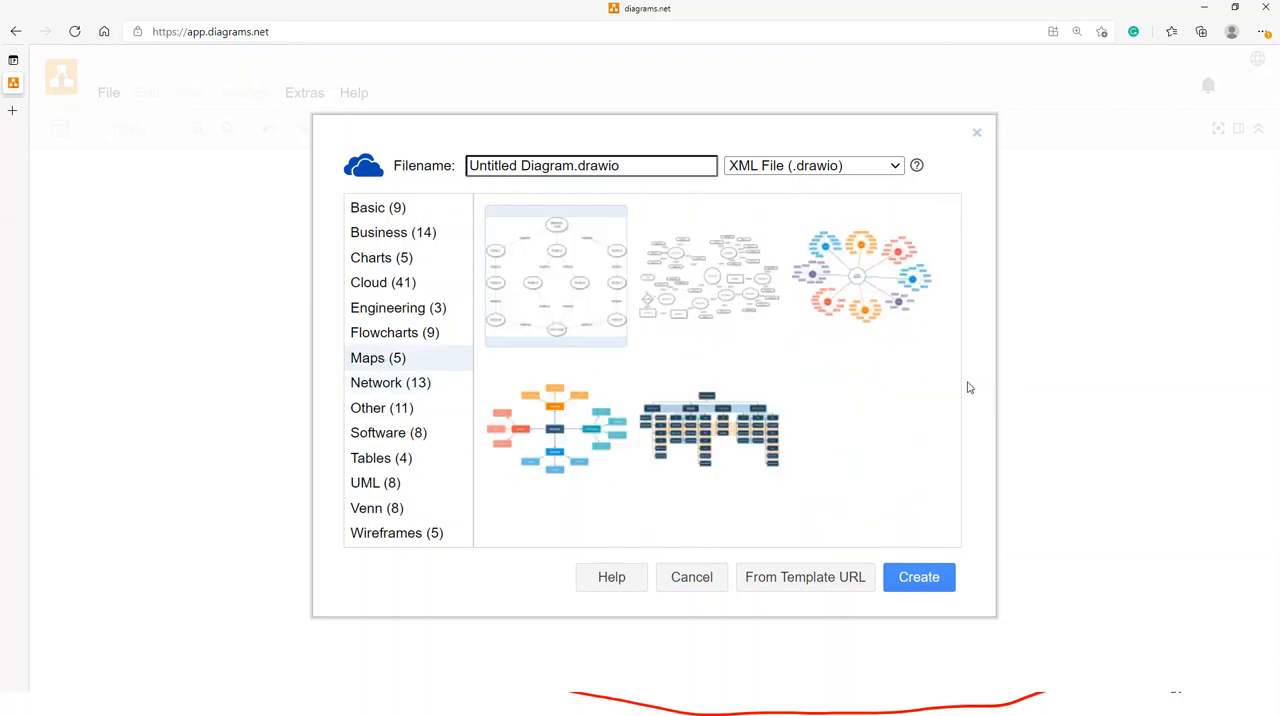
{"action": "left_click", "coordinate": [370, 336]}
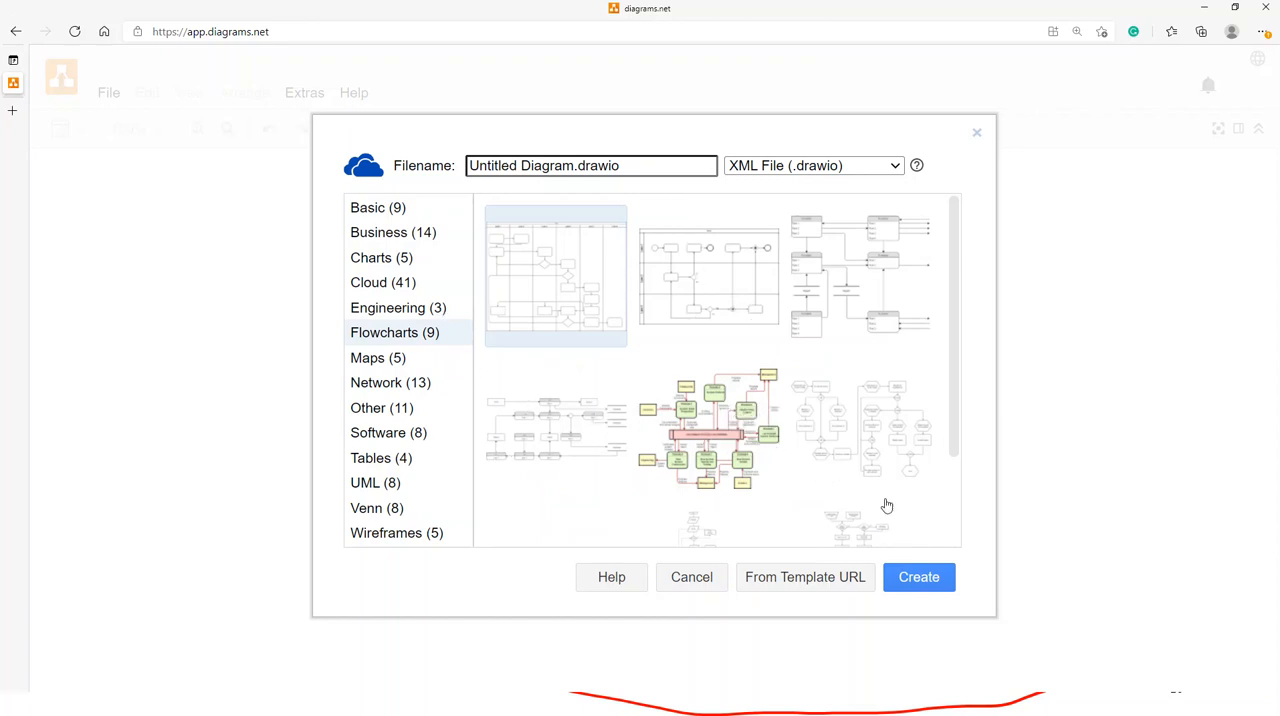
{"action": "scroll", "coordinate": [955, 302], "scroll_direction": "down", "scroll_amount": 2}
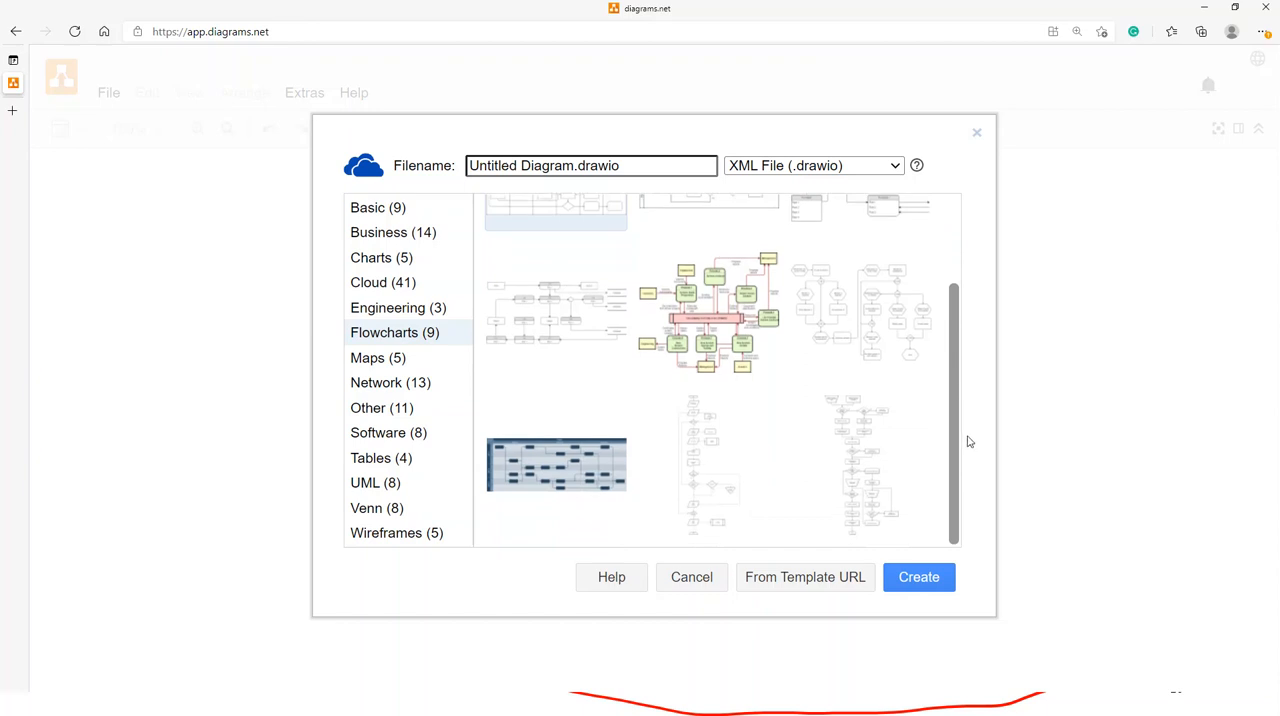
{"action": "left_click", "coordinate": [382, 310]}
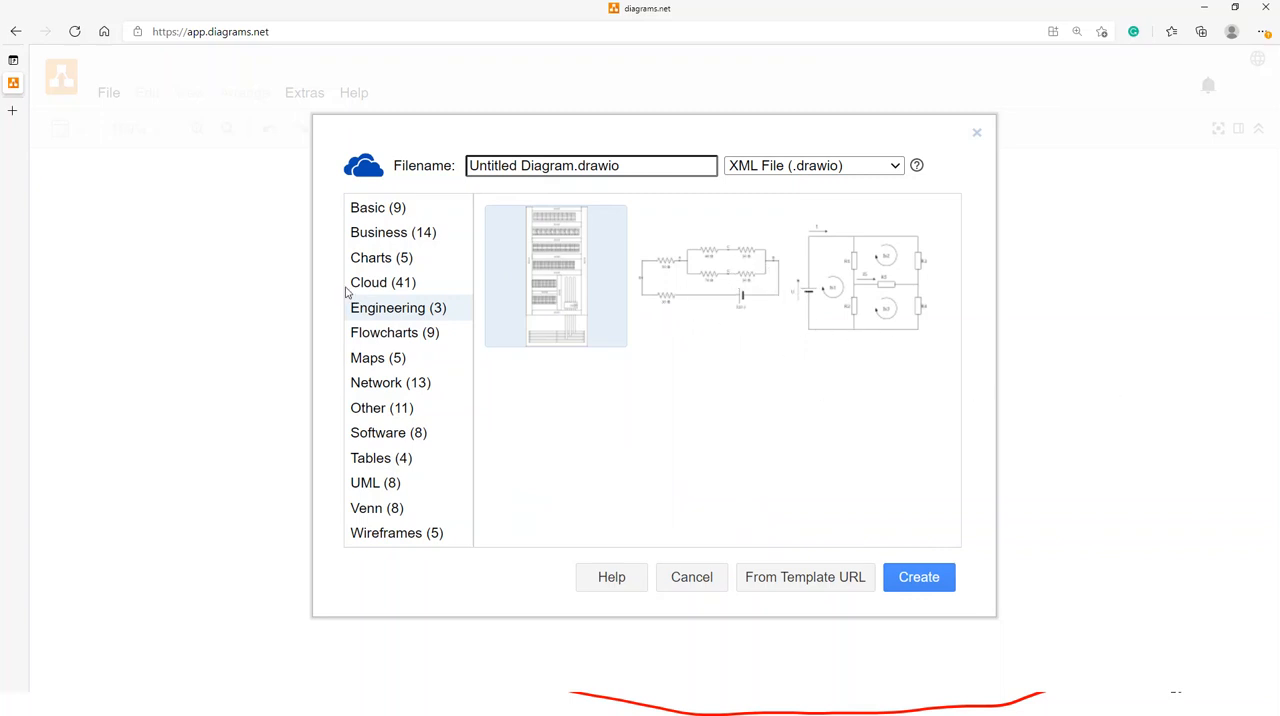
- Browse part of the Cloud templates and view the Charts templates
{"action": "left_click", "coordinate": [380, 288]}
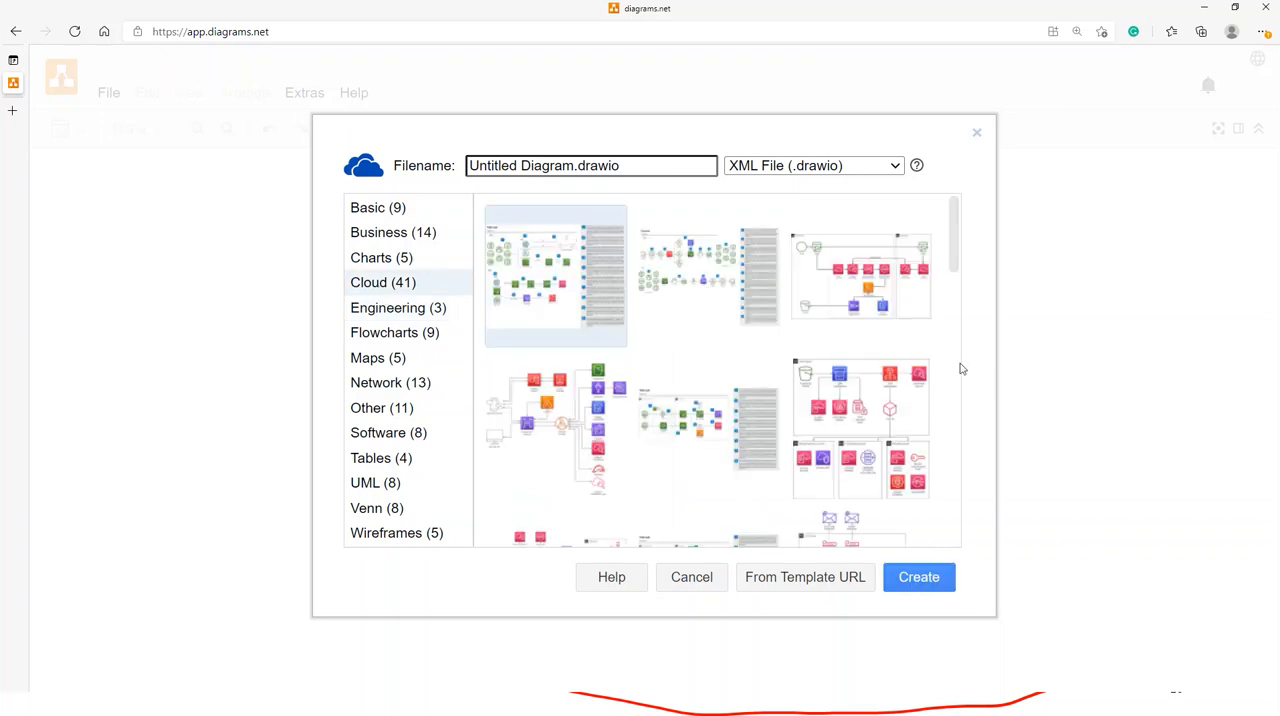
{"action": "left_click_drag", "start_coordinate": [954, 245], "coordinate": [955, 317]}
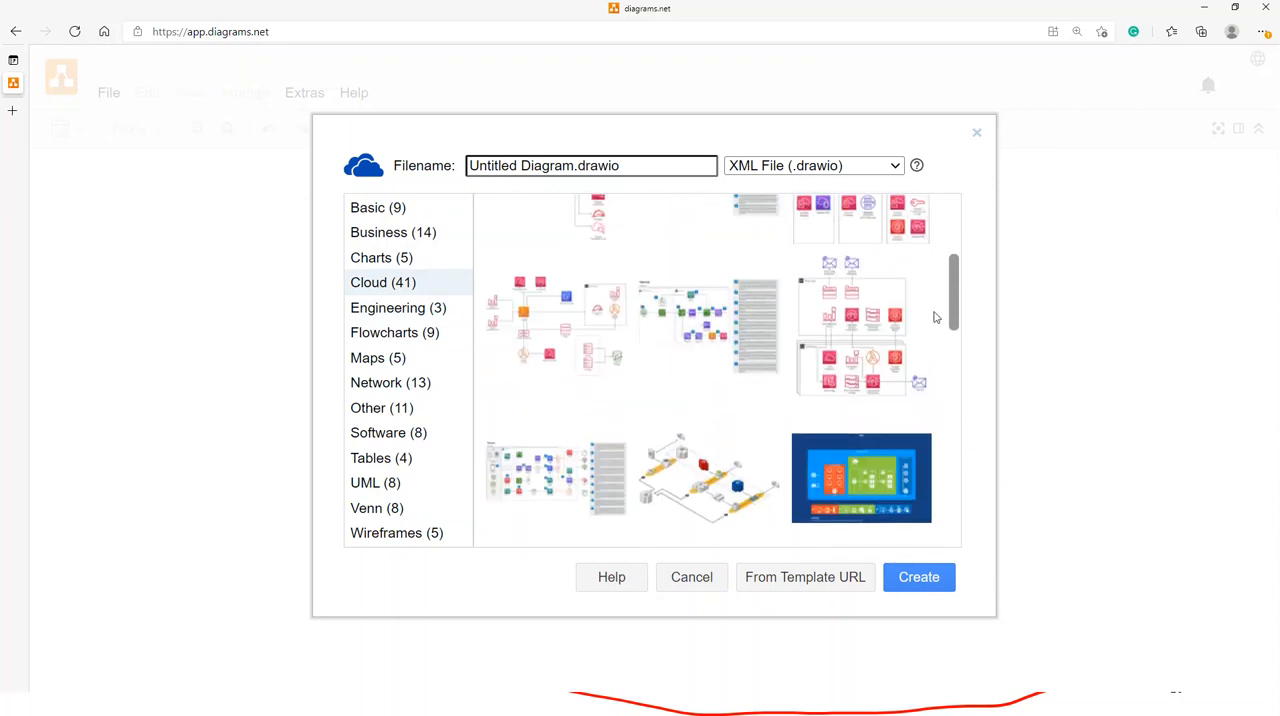
{"action": "left_click", "coordinate": [388, 268]}
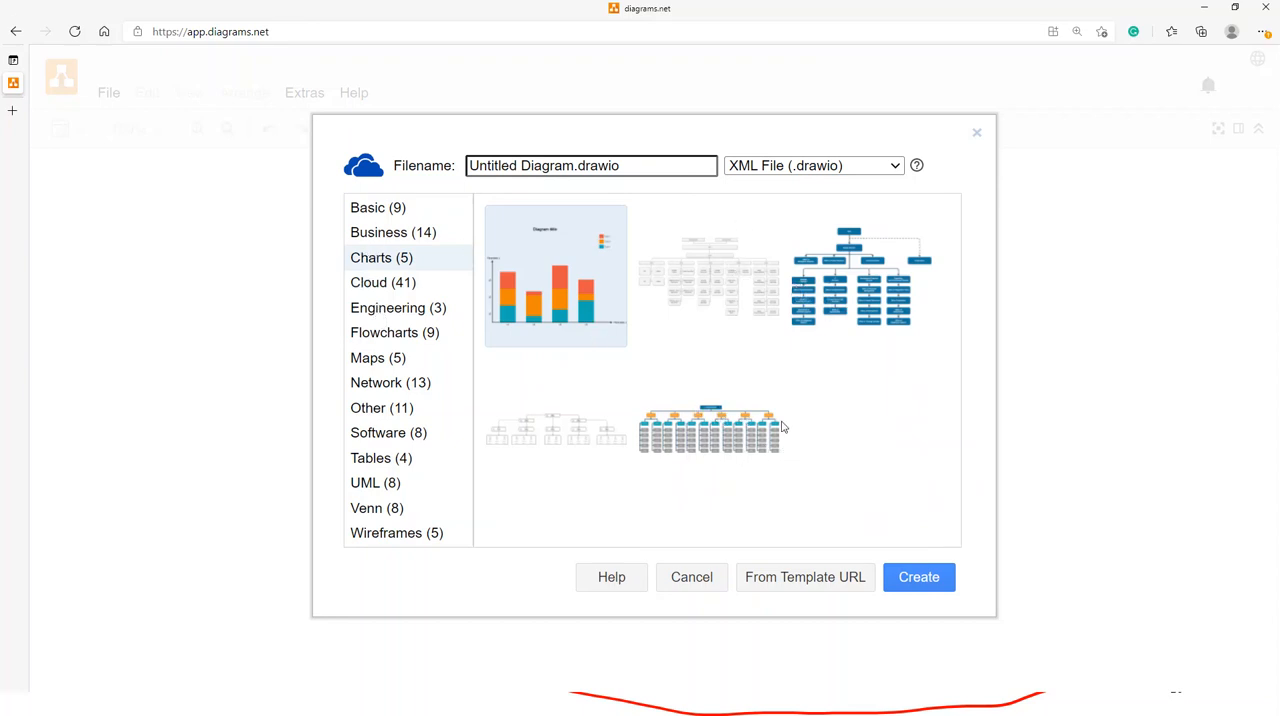
- Look through the Business templates and return to the Basic templates to review them
{"action": "left_click", "coordinate": [369, 235]}
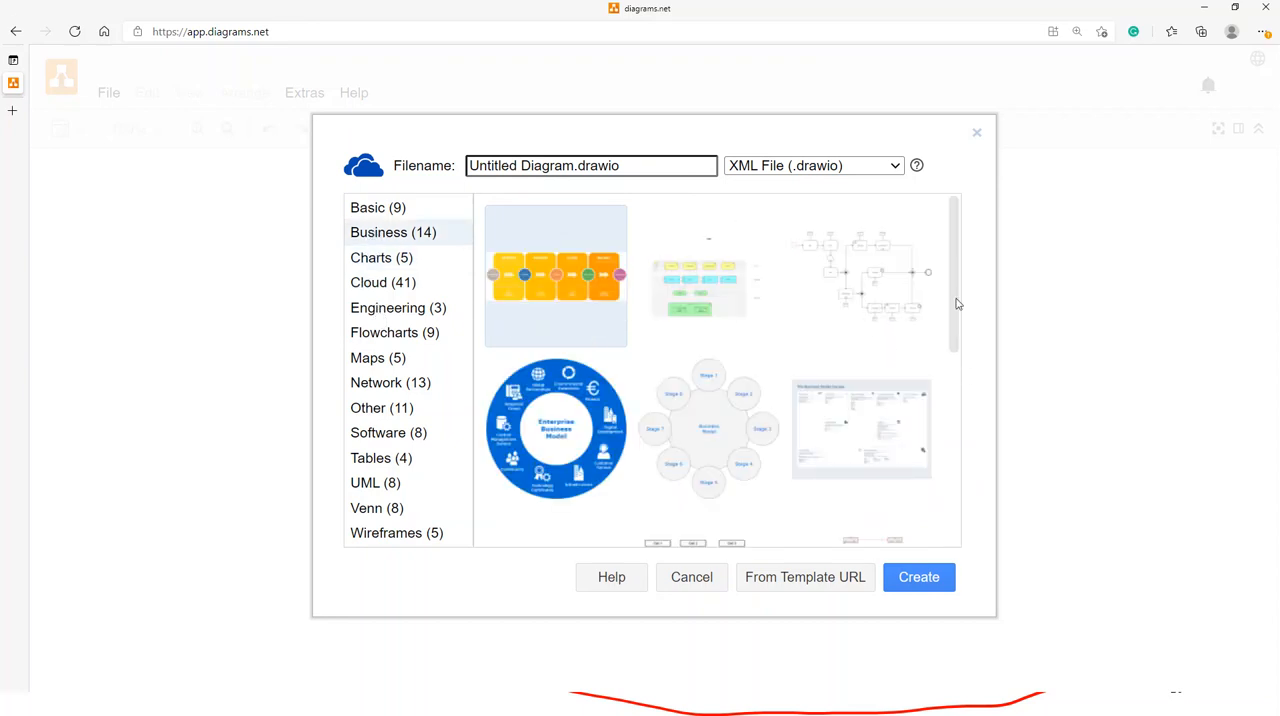
{"action": "scroll", "coordinate": [960, 315], "scroll_direction": "down", "scroll_amount": 4}
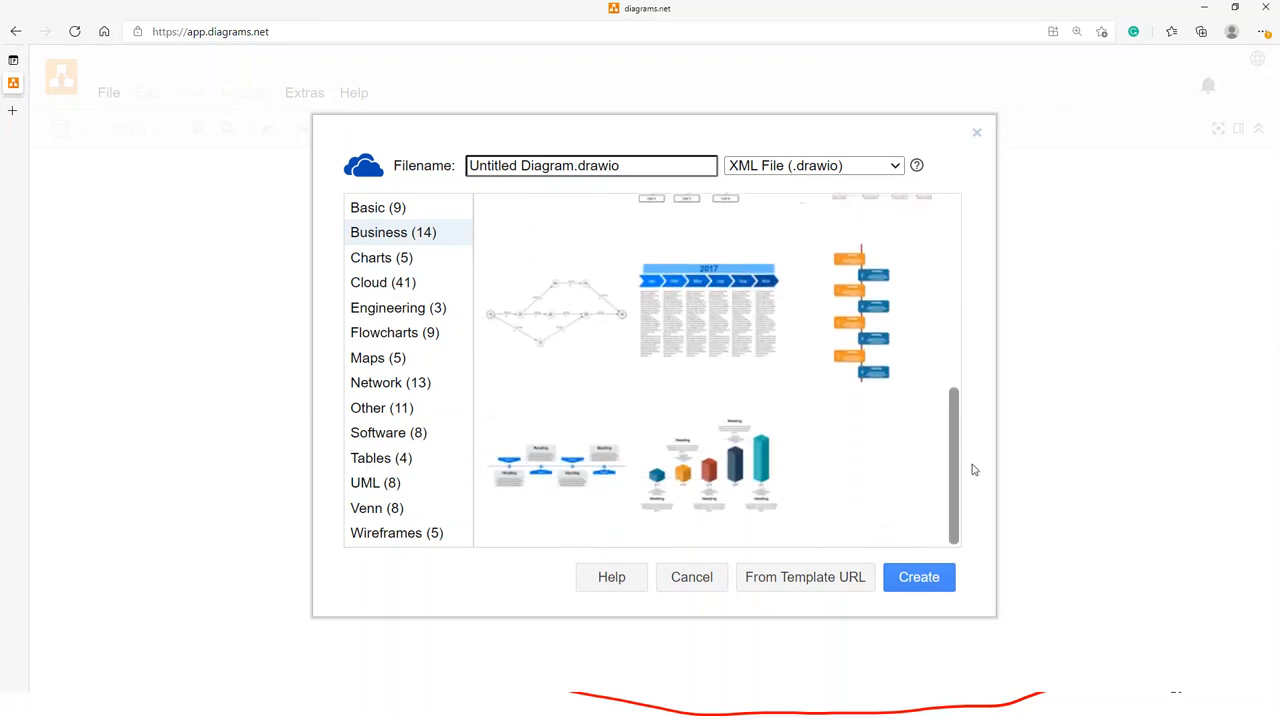
{"action": "left_click_drag", "start_coordinate": [974, 479], "coordinate": [987, 217]}
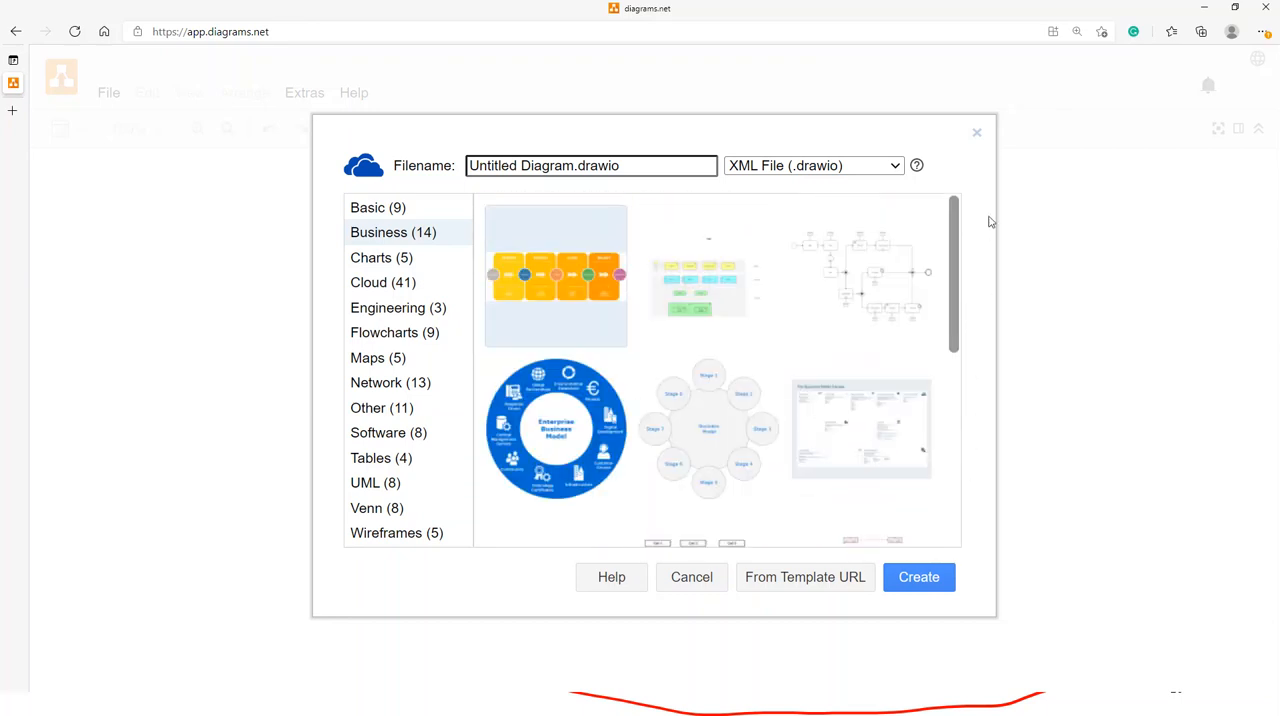
{"action": "left_click", "coordinate": [372, 209]}
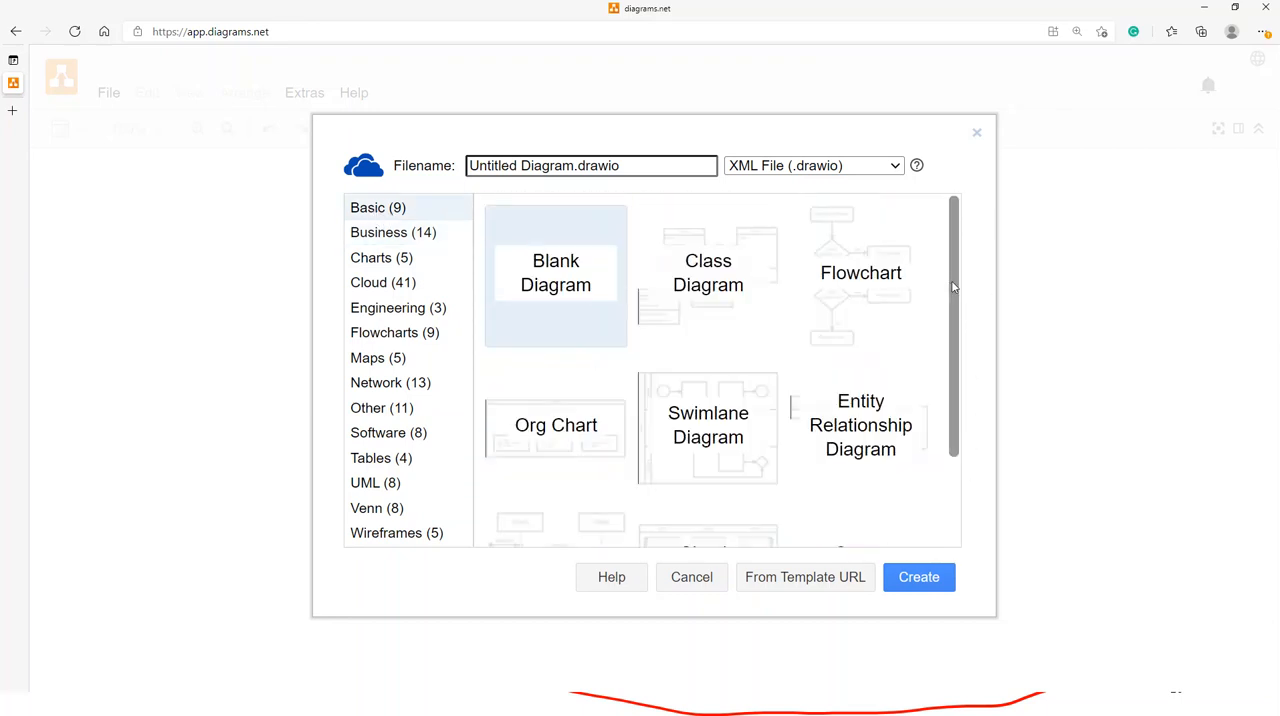
{"action": "left_click_drag", "start_coordinate": [955, 285], "coordinate": [957, 363]}
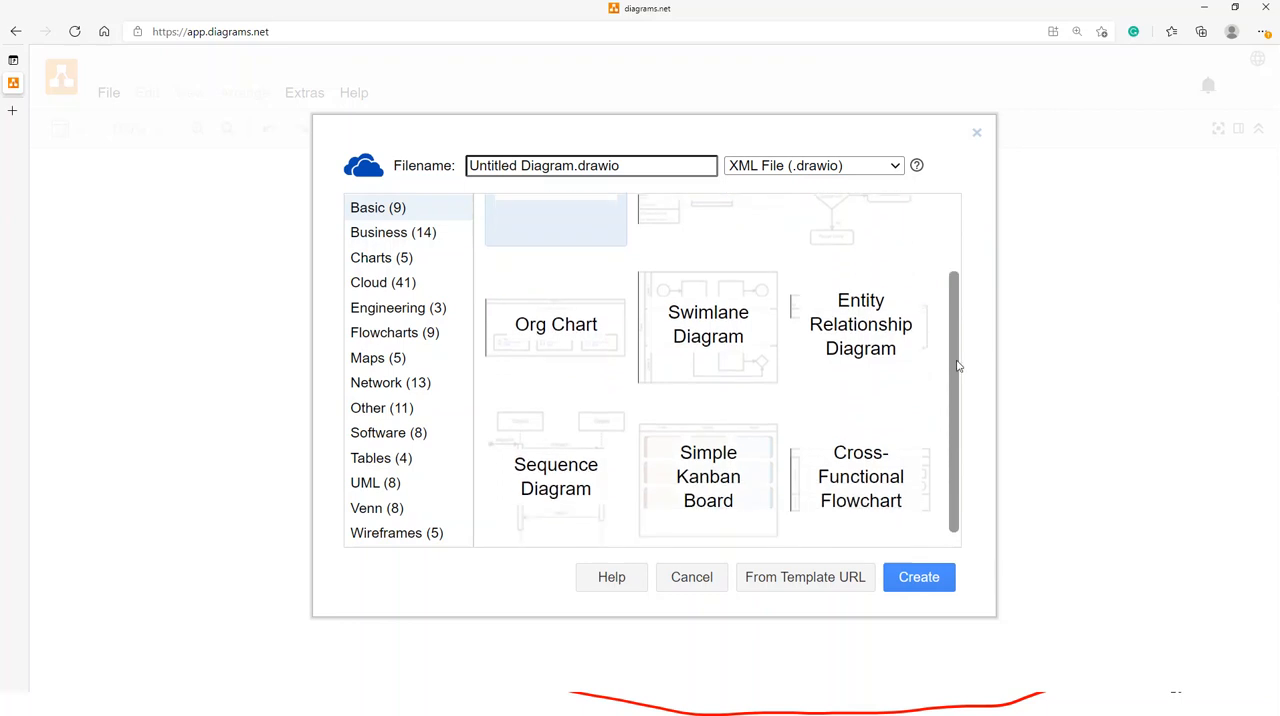
- Skim the Business, Charts, Flowcharts, Network and Software template categories again
{"action": "left_click", "coordinate": [377, 234]}
{"action": "left_click", "coordinate": [380, 260]}
{"action": "left_click", "coordinate": [383, 334]}
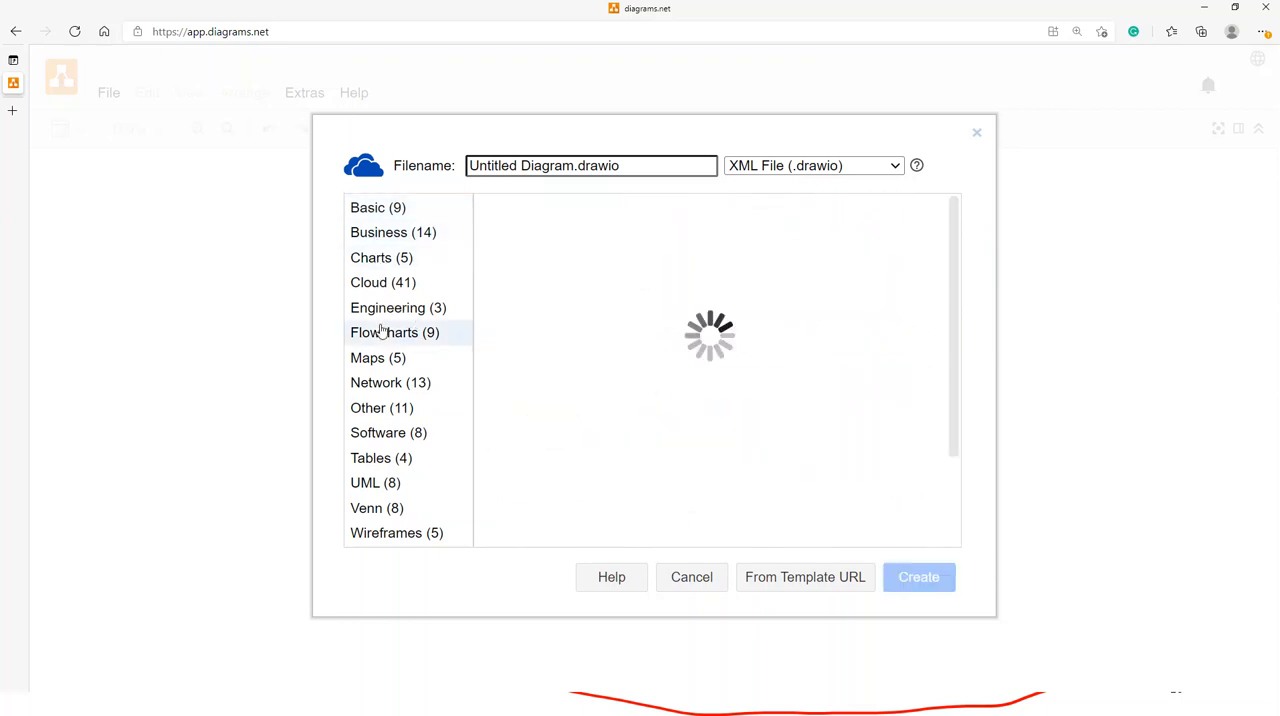
{"action": "left_click", "coordinate": [386, 385]}
{"action": "left_click", "coordinate": [386, 438]}
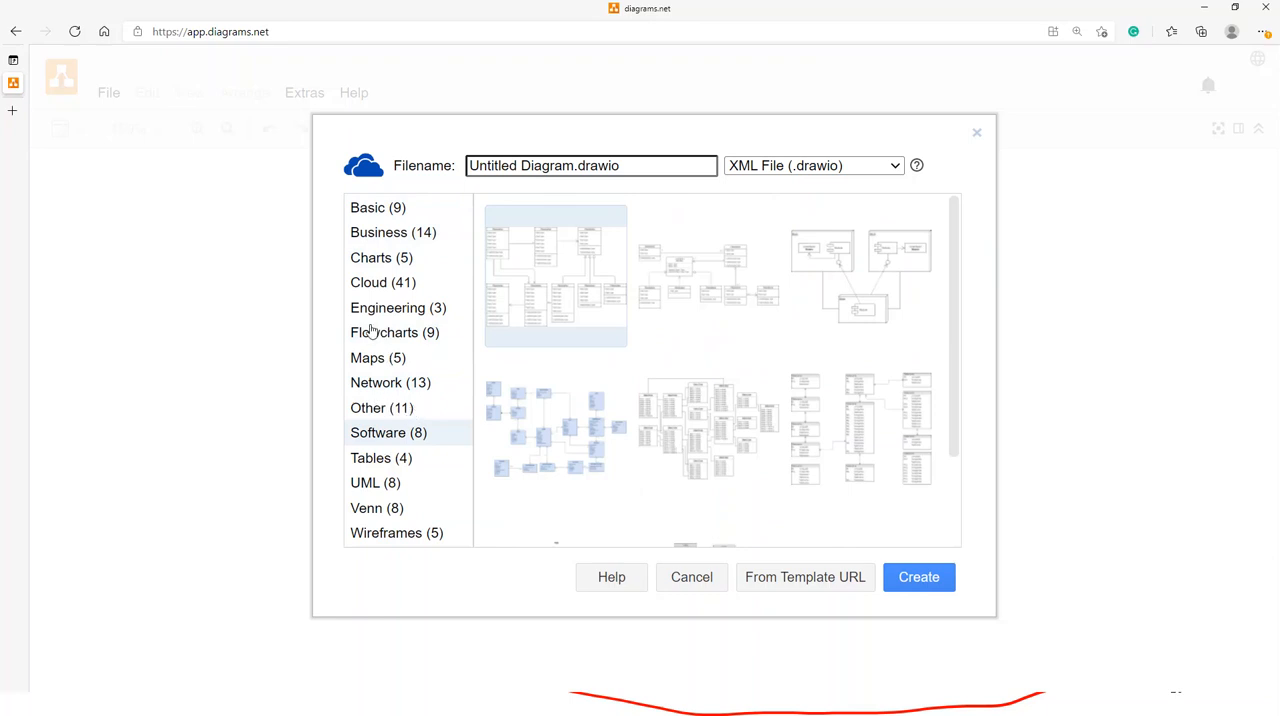
- Review the Basic, Venn and Wireframes templates again, ending on the Charts category
{"action": "left_click", "coordinate": [376, 212]}
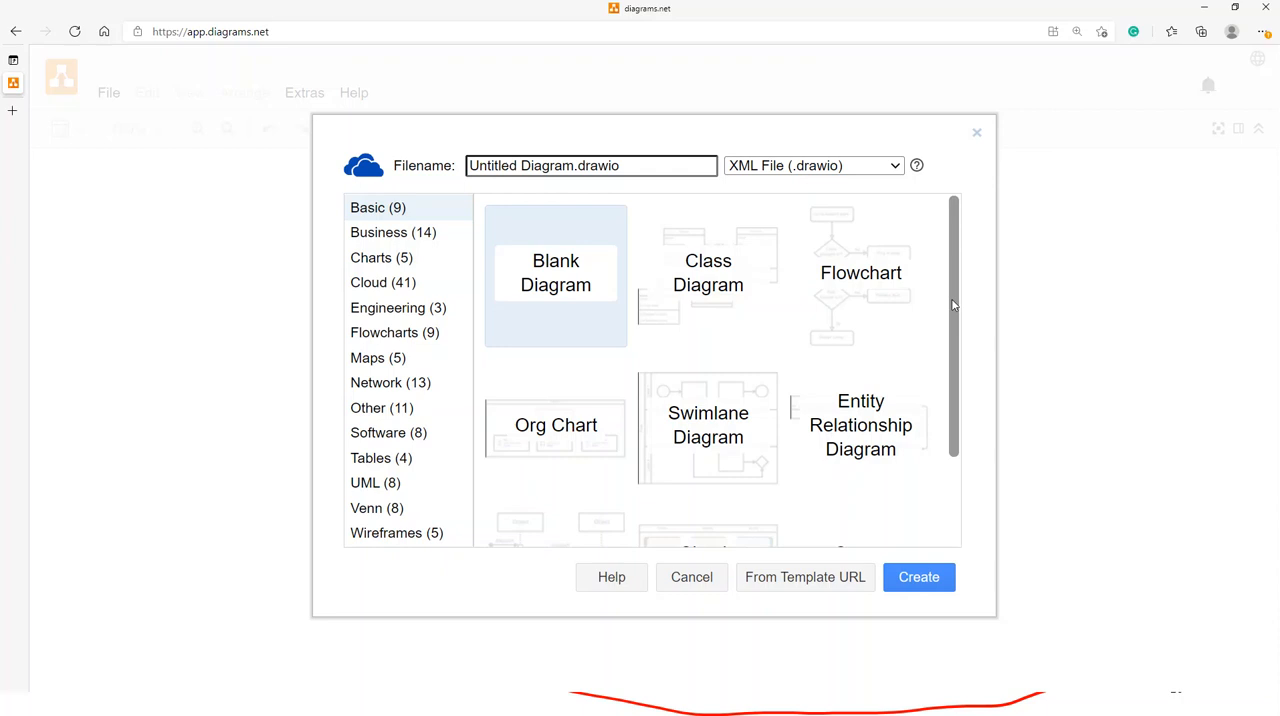
{"action": "left_click_drag", "start_coordinate": [954, 302], "coordinate": [980, 418]}
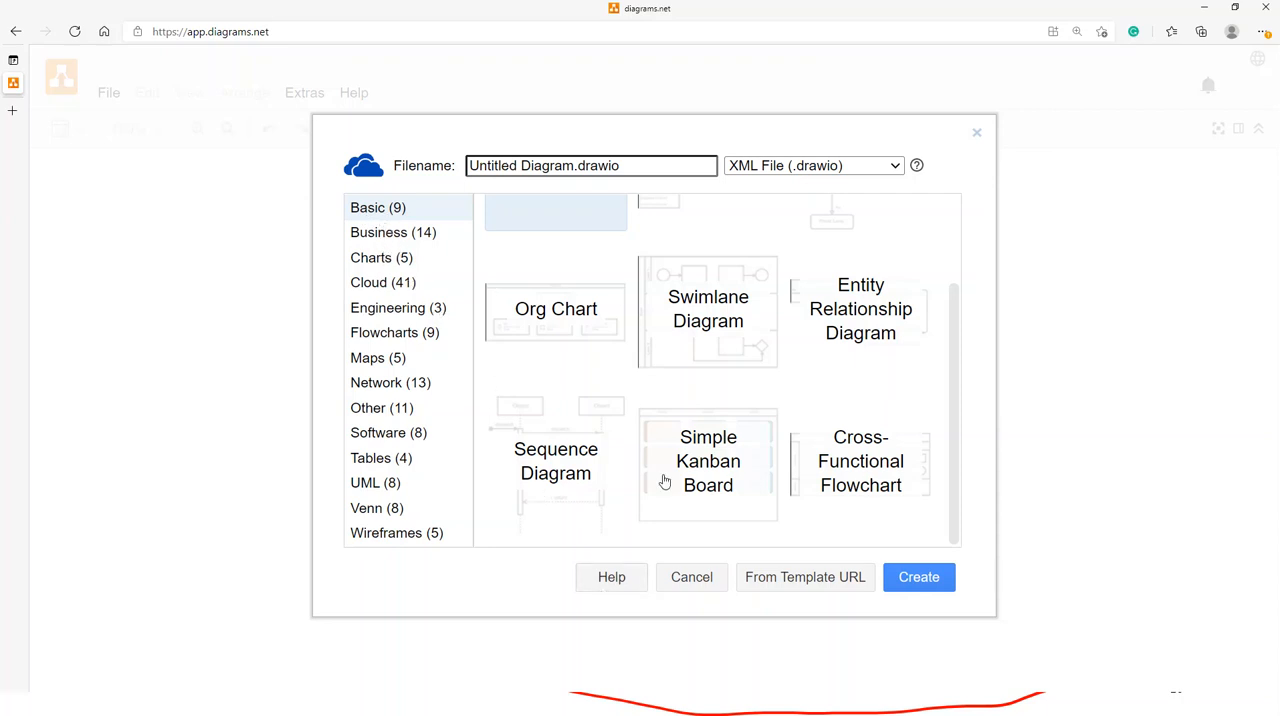
{"action": "left_click", "coordinate": [374, 511]}
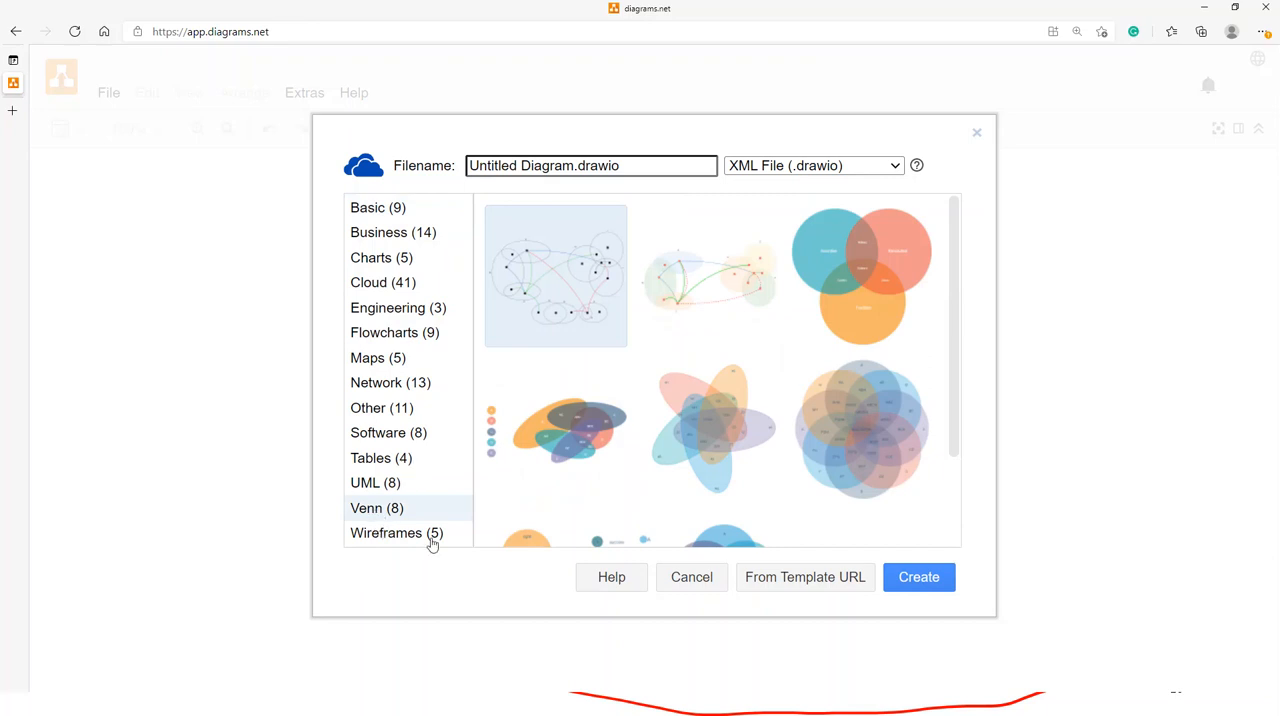
{"action": "left_click", "coordinate": [432, 540]}
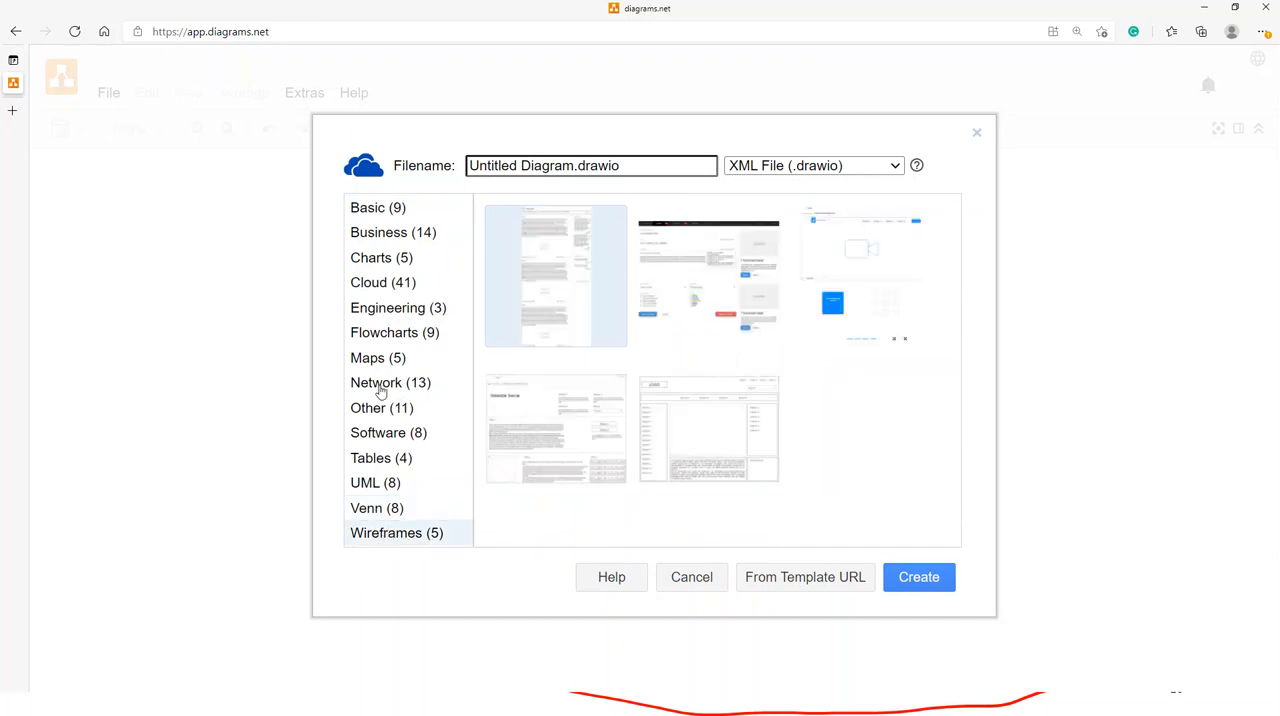
{"action": "left_click", "coordinate": [372, 261]}
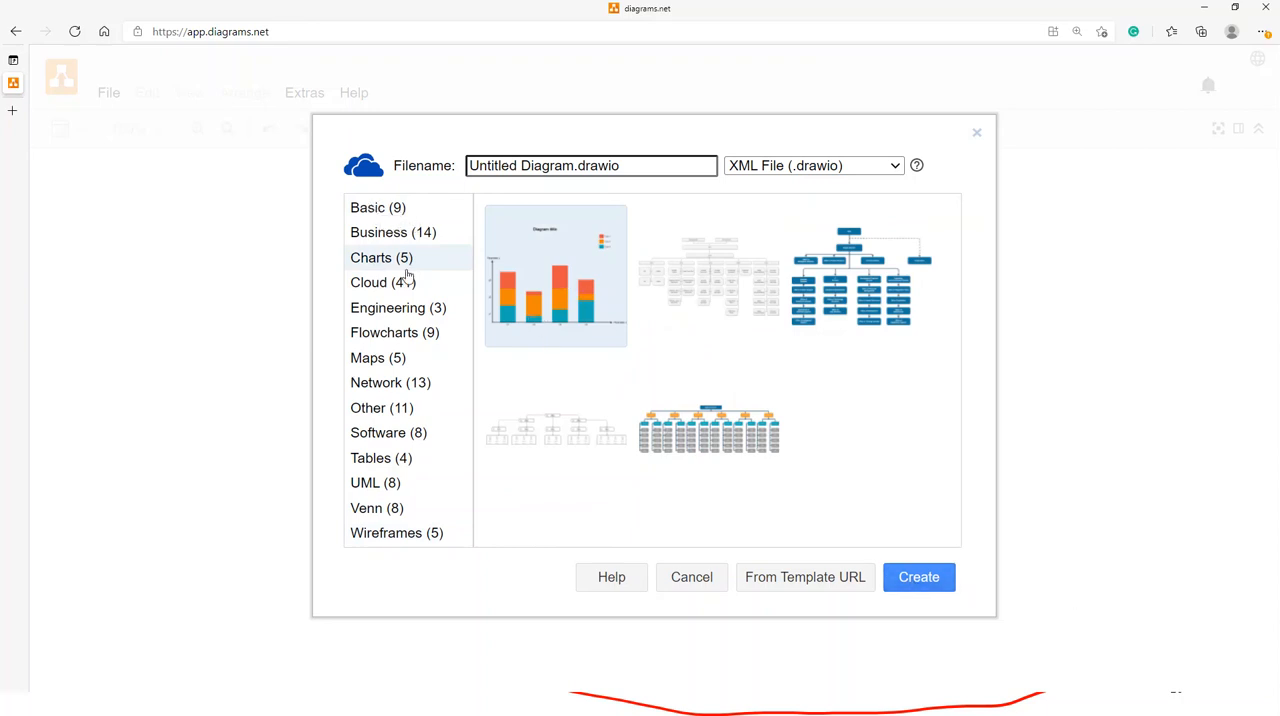
- Create the diagram from the second Venn template in the OneDrive root folder, replacing the existing Untitled Diagram.drawio
{"action": "left_click", "coordinate": [377, 510]}
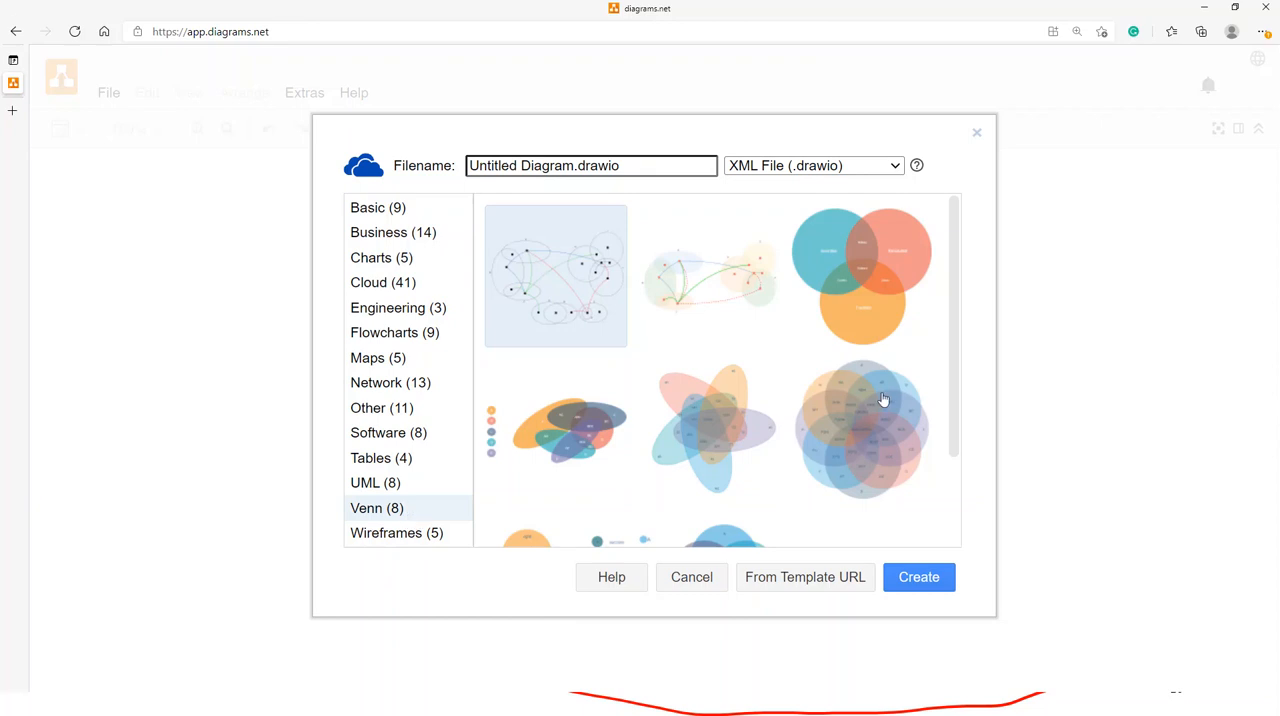
{"action": "left_click", "coordinate": [700, 282]}
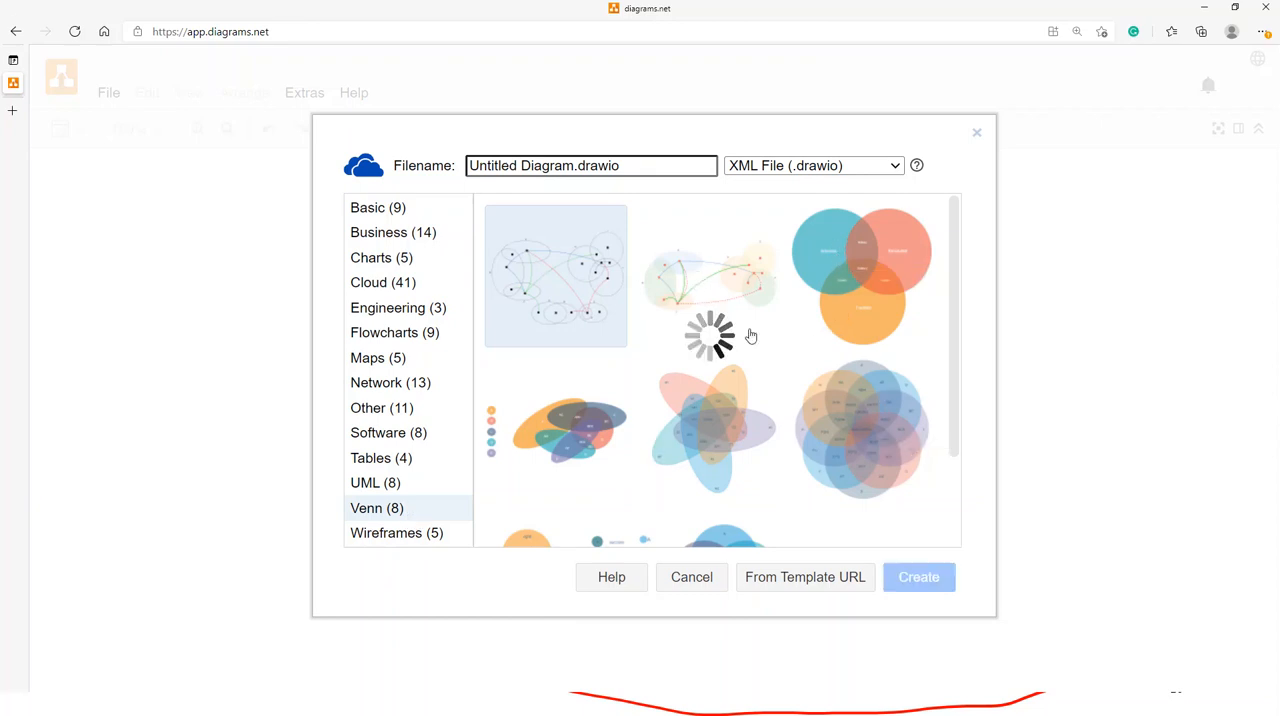
{"action": "left_click", "coordinate": [903, 586]}
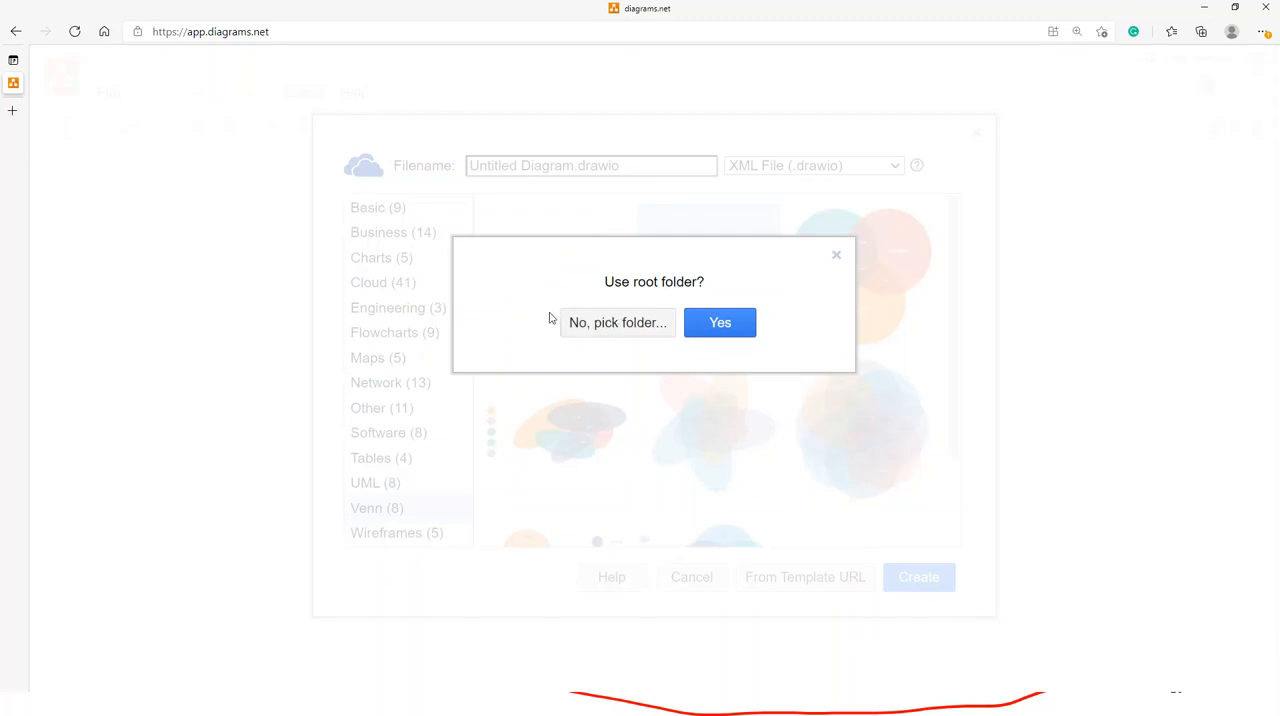
{"action": "left_click", "coordinate": [720, 325]}
{"action": "left_click", "coordinate": [721, 320]}
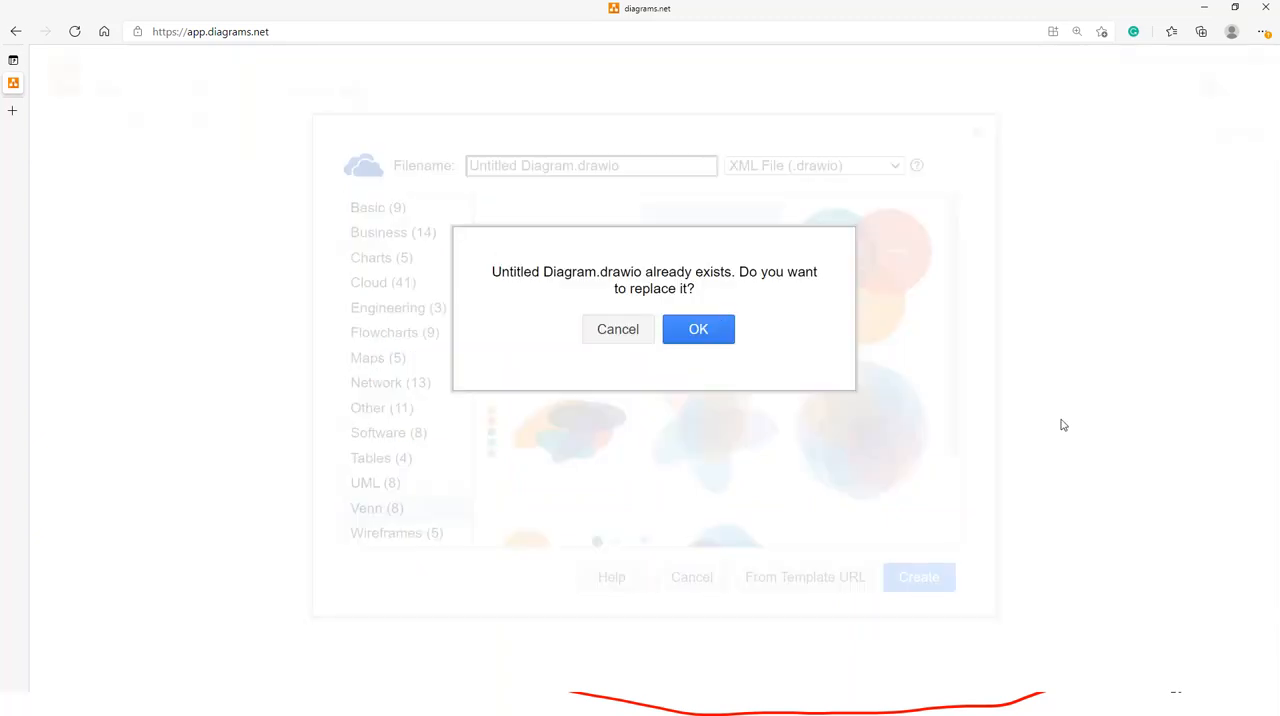
{"action": "left_click", "coordinate": [686, 329]}
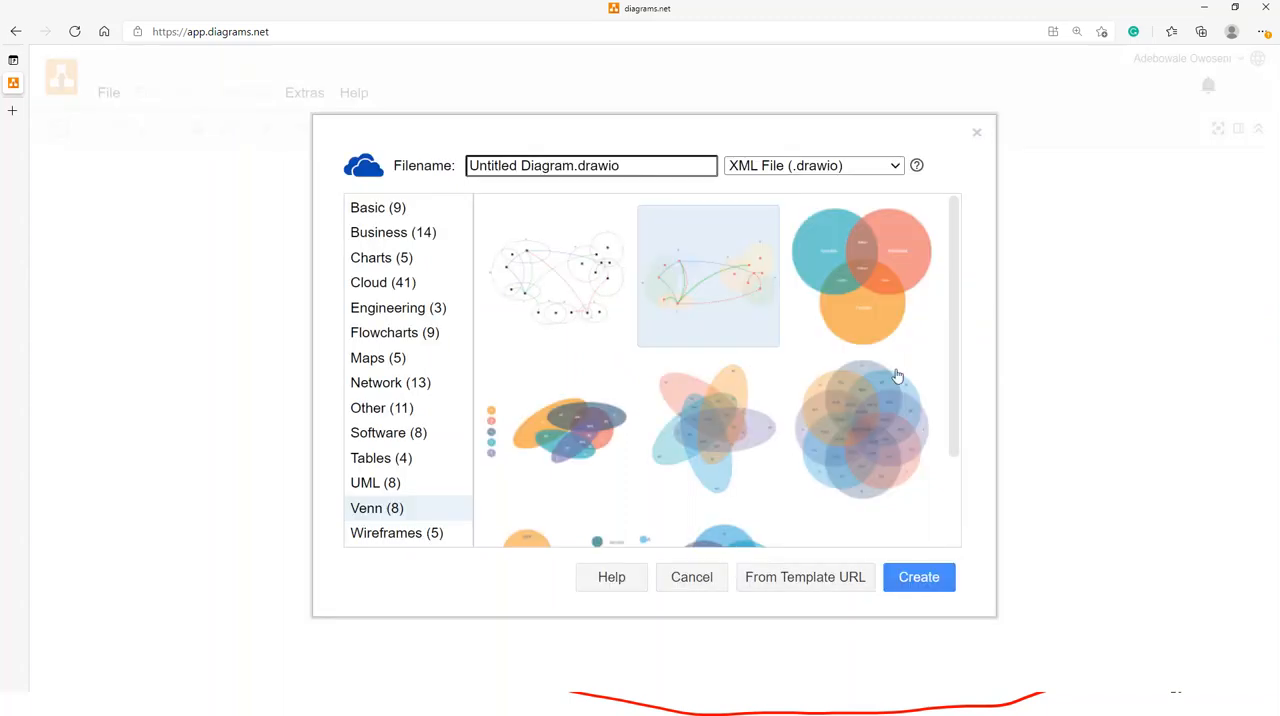
{"action": "left_click", "coordinate": [914, 576]}
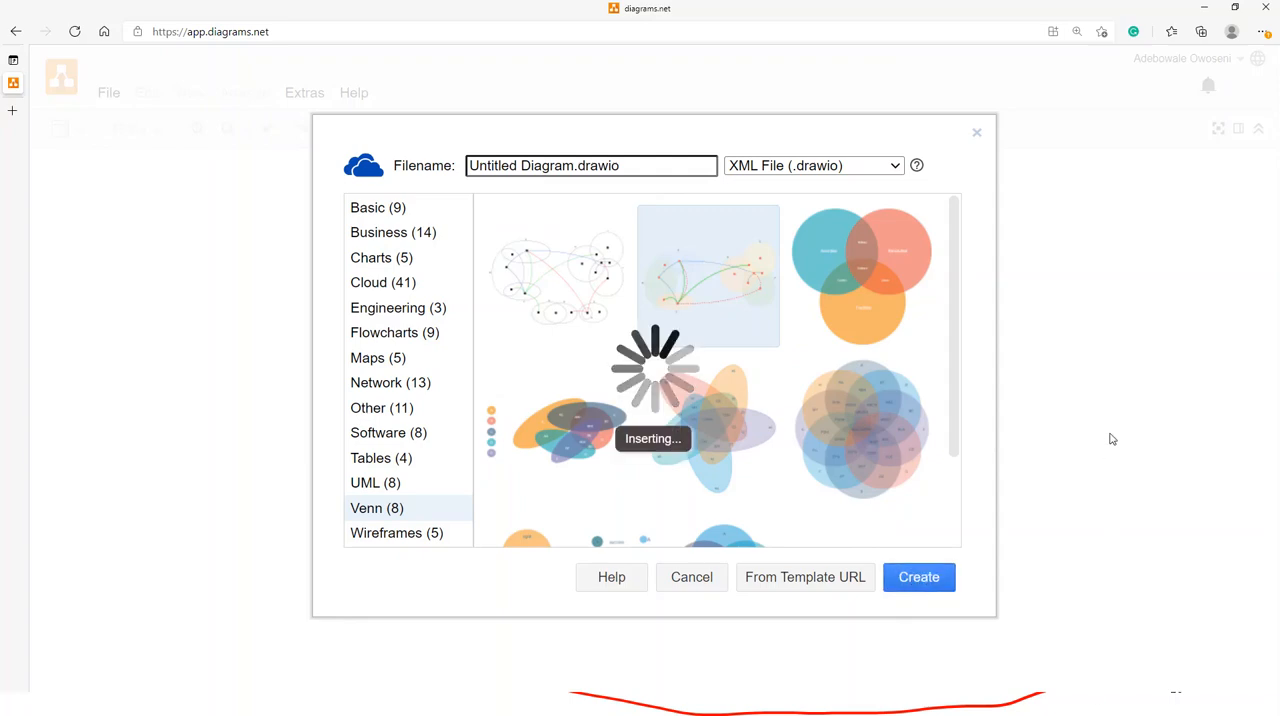
- Look over the Venn diagram, select the small red square in set E and show its formatting options
{"action": "scroll", "coordinate": [924, 361], "scroll_direction": "down", "scroll_amount": 6}
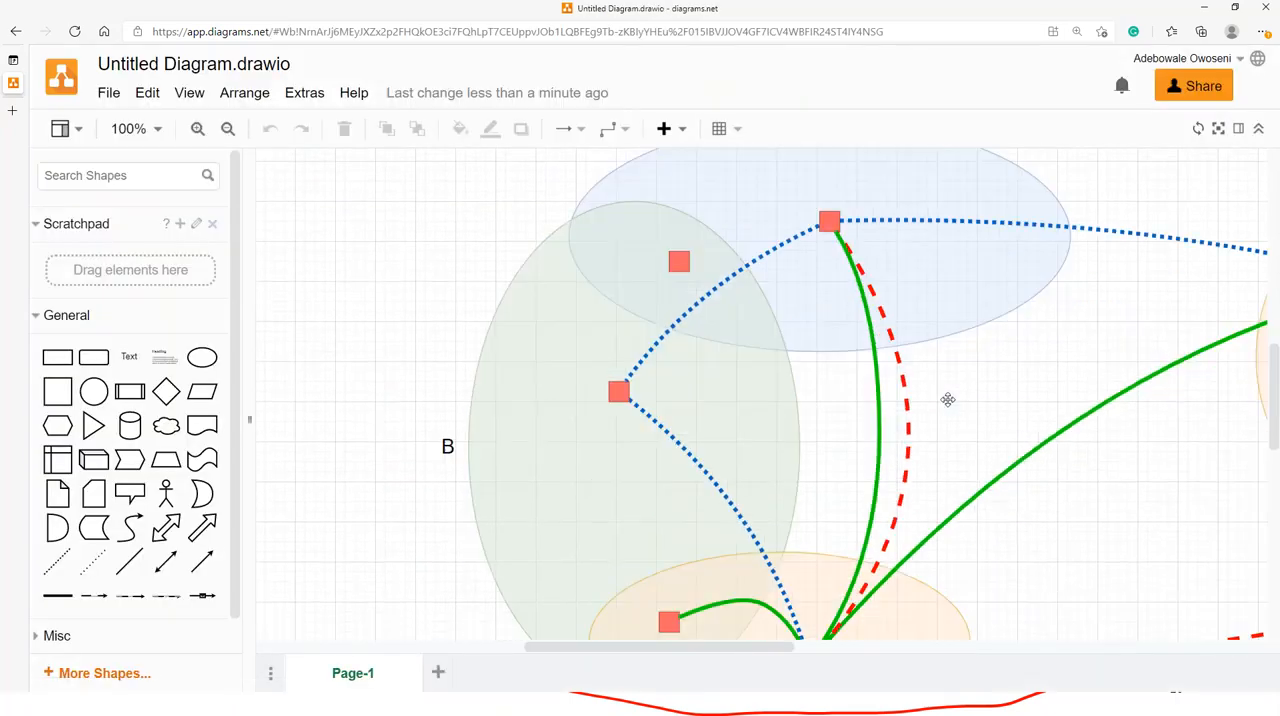
{"action": "left_click_drag", "start_coordinate": [727, 648], "coordinate": [905, 648]}
{"action": "scroll", "coordinate": [965, 341], "scroll_direction": "up", "scroll_amount": 3}
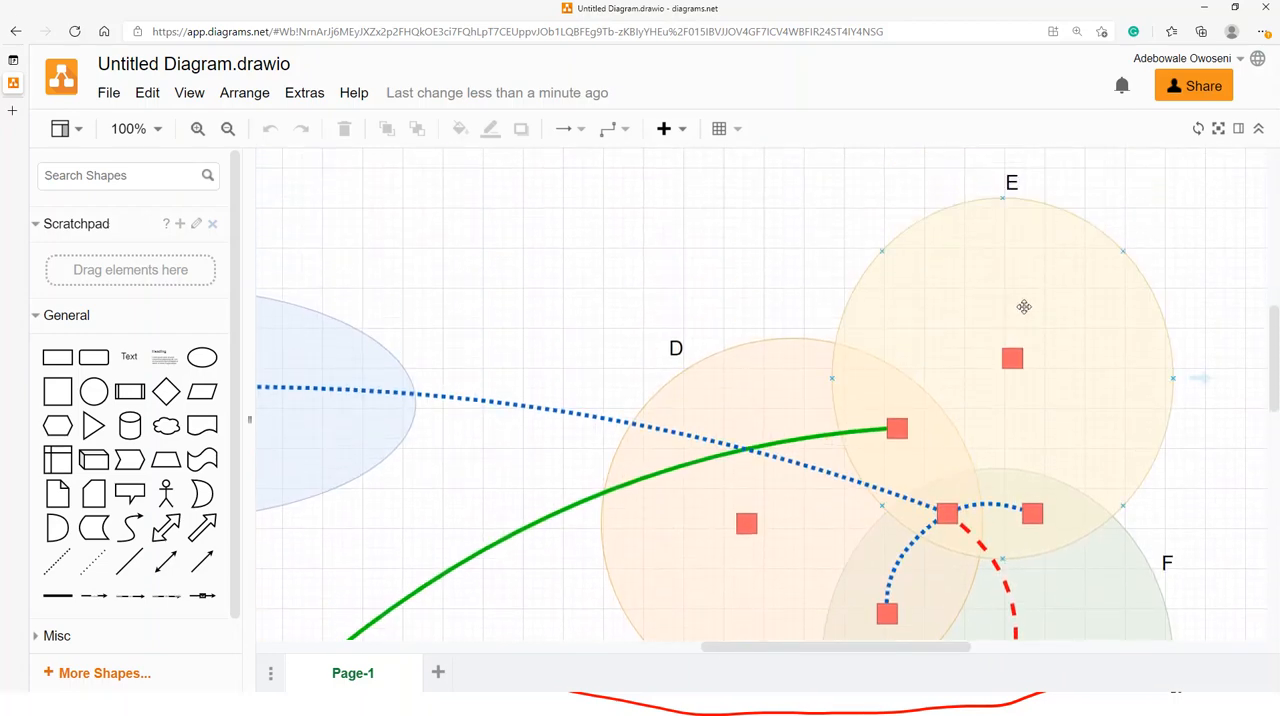
{"action": "scroll", "coordinate": [1006, 339], "scroll_direction": "down", "scroll_amount": 2}
{"action": "left_click", "coordinate": [1012, 286]}
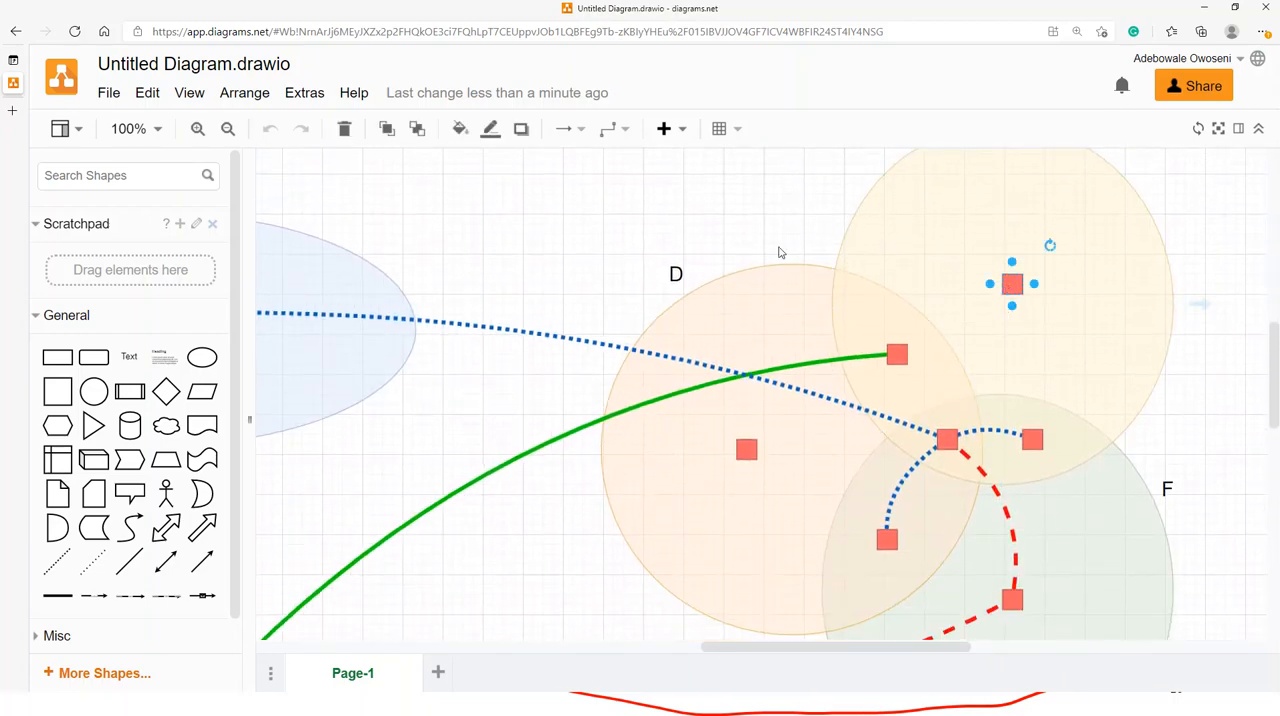
{"action": "left_click_drag", "start_coordinate": [843, 650], "coordinate": [631, 650]}
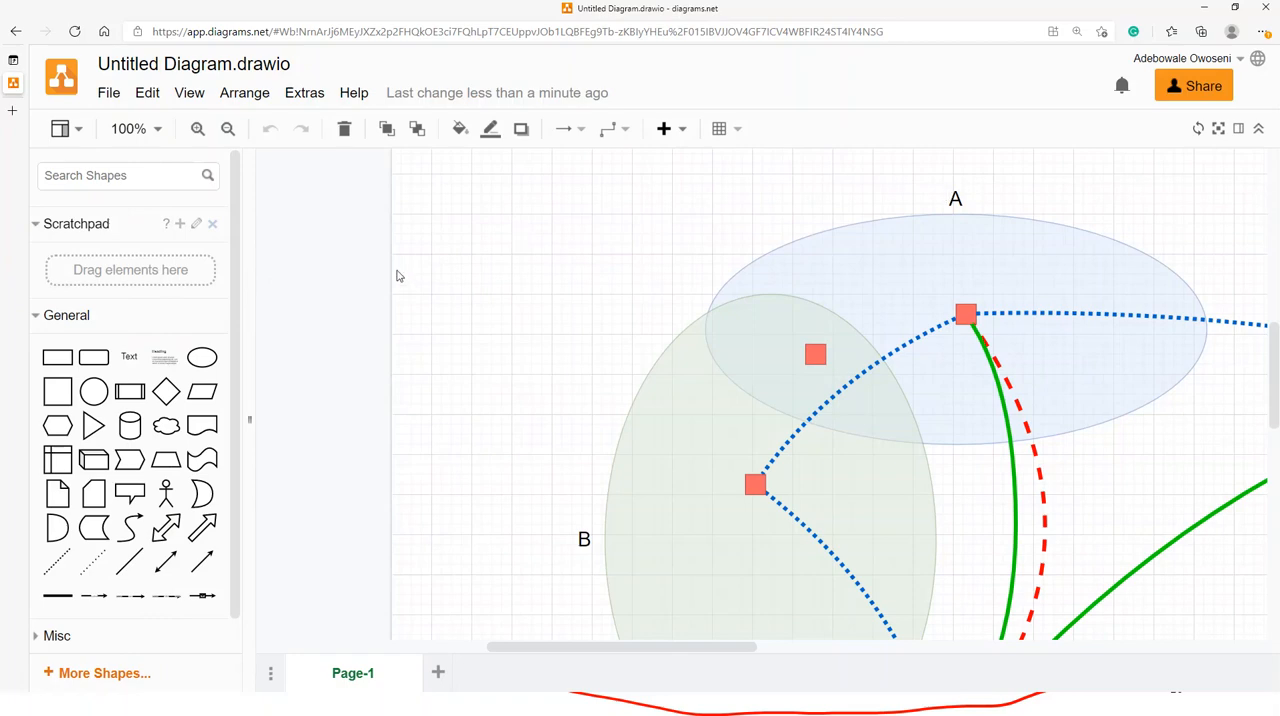
{"action": "left_click", "coordinate": [1238, 128]}
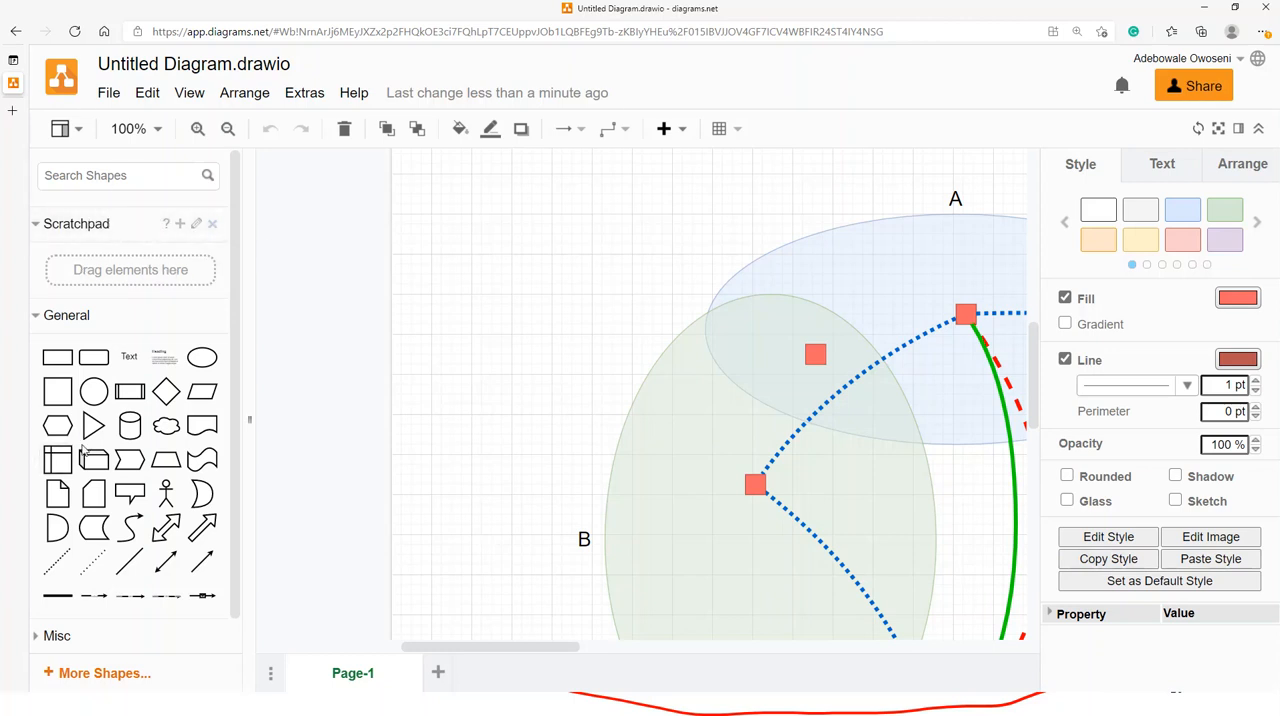
- Add a circle, a callout, a note and a labelled arrow from the General shapes to the empty area beside sets A and B
{"action": "scroll", "coordinate": [85, 383], "scroll_direction": "down", "scroll_amount": 1}
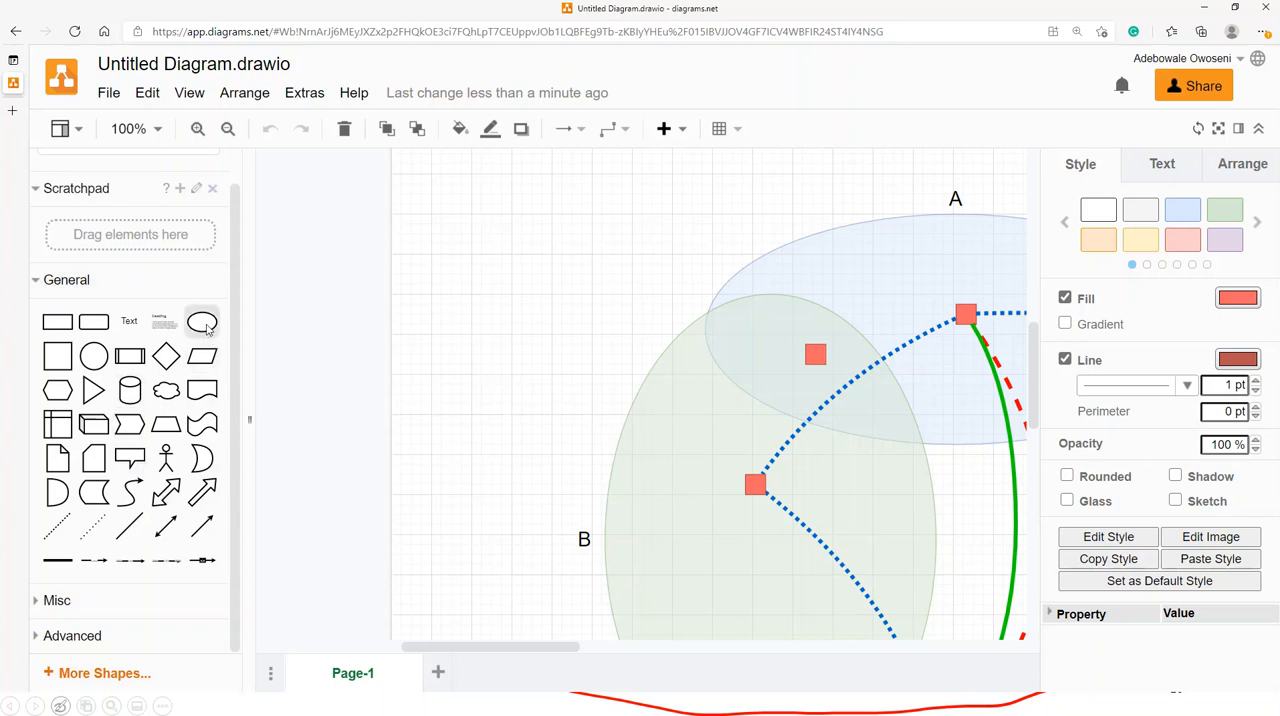
{"action": "left_click_drag", "start_coordinate": [93, 356], "coordinate": [531, 286]}
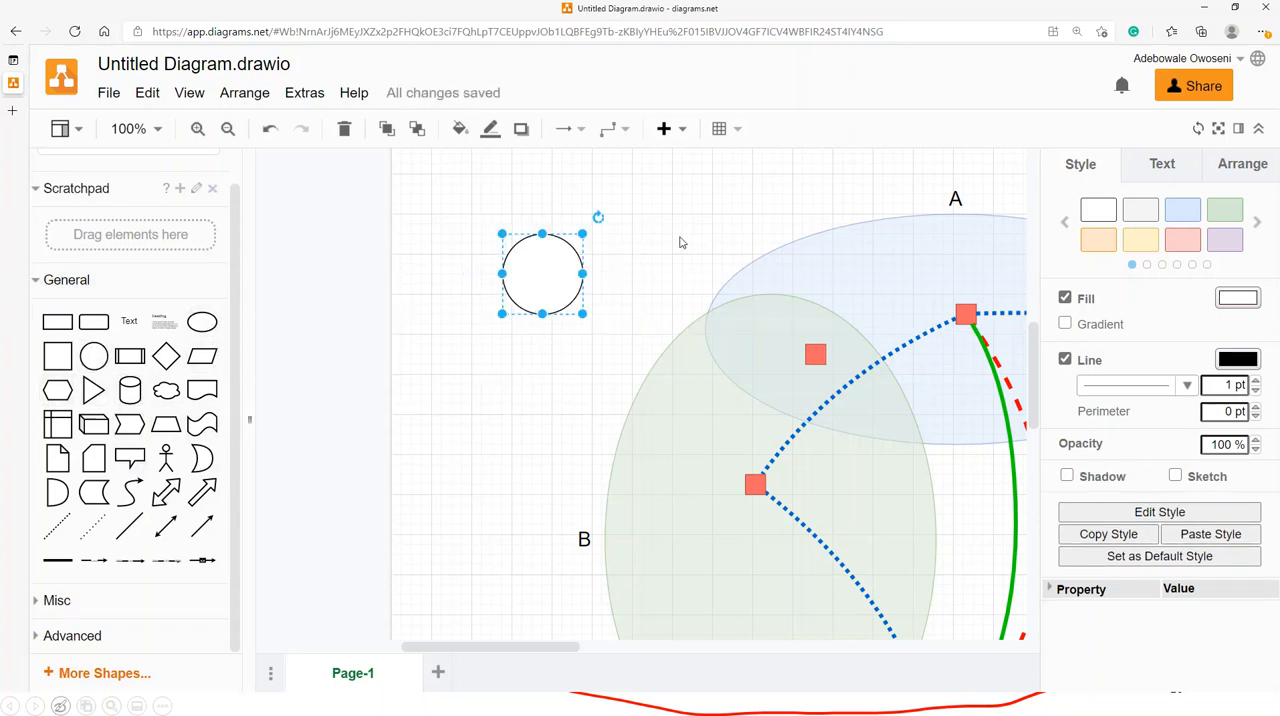
{"action": "left_click_drag", "start_coordinate": [130, 457], "coordinate": [544, 418]}
{"action": "left_click_drag", "start_coordinate": [57, 457], "coordinate": [425, 196]}
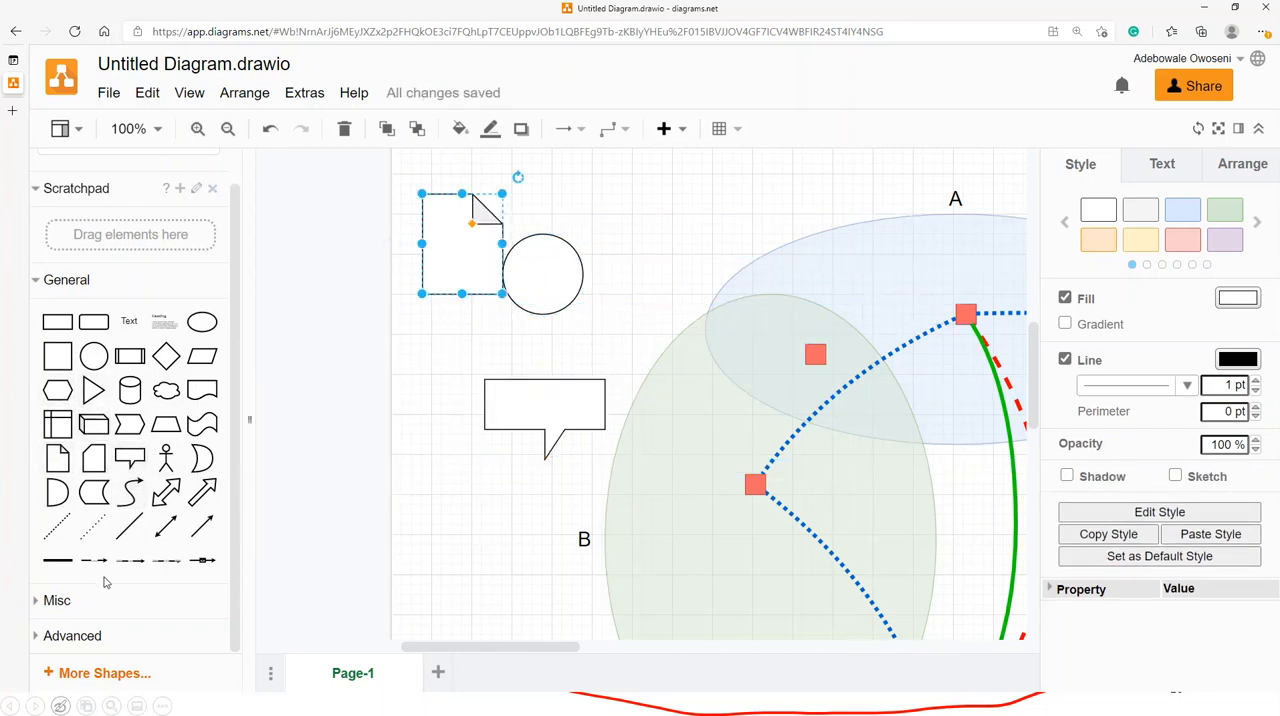
{"action": "left_click_drag", "start_coordinate": [93, 560], "coordinate": [512, 335]}
{"action": "left_click", "coordinate": [601, 300]}
- Expand the Misc shapes, place the framed gear icon shape near set A, and expand the Advanced shapes
{"action": "left_click", "coordinate": [129, 606]}
{"action": "scroll", "coordinate": [130, 450], "scroll_direction": "down", "scroll_amount": 3}
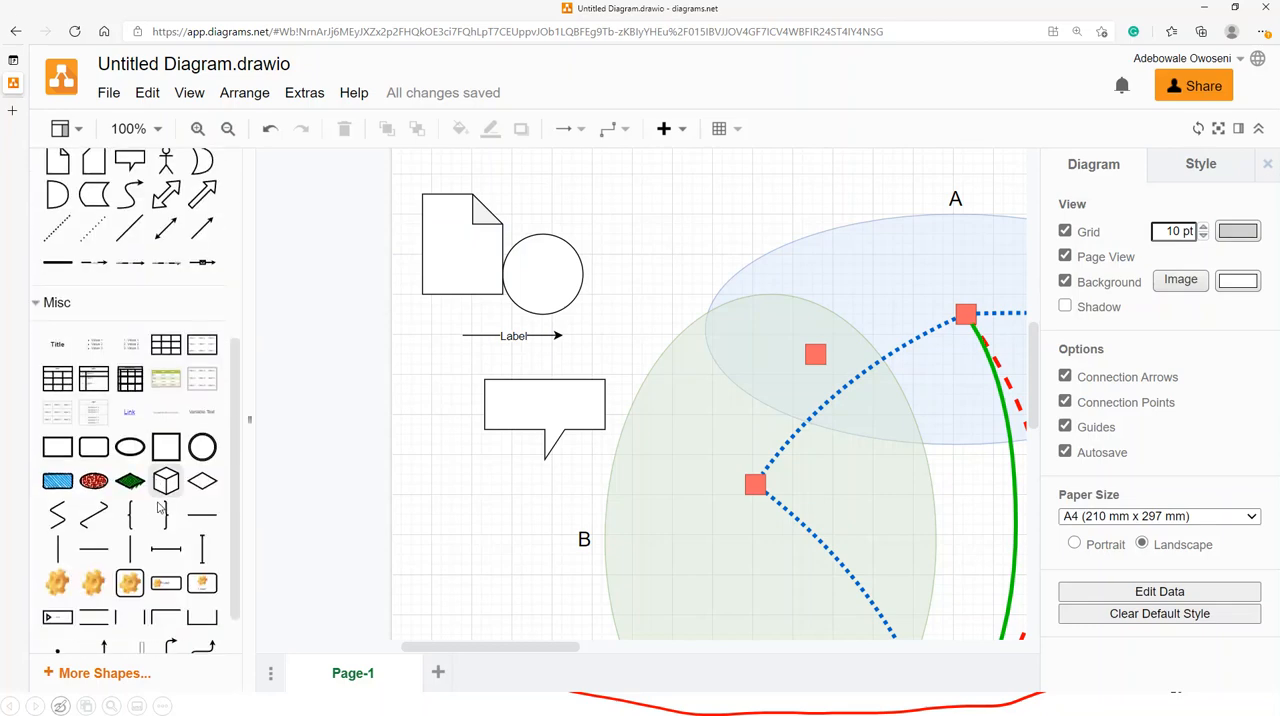
{"action": "scroll", "coordinate": [93, 510], "scroll_direction": "down", "scroll_amount": 1}
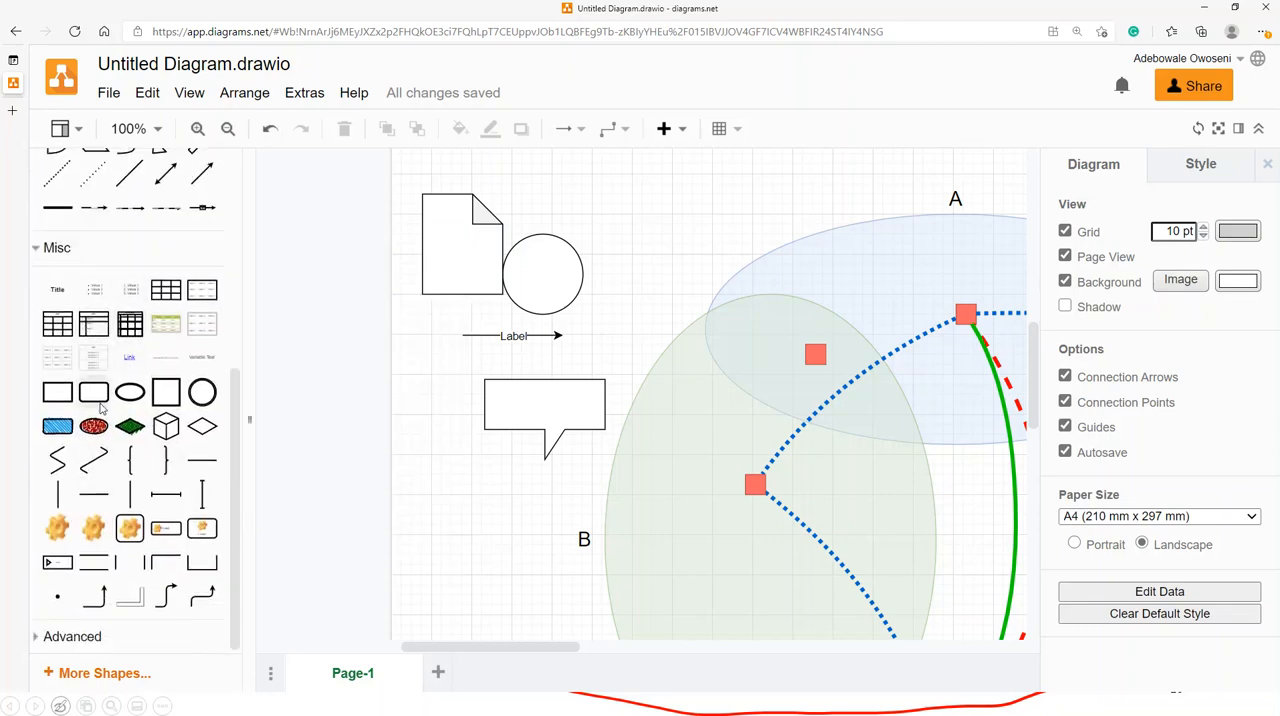
{"action": "left_click_drag", "start_coordinate": [137, 530], "coordinate": [645, 203]}
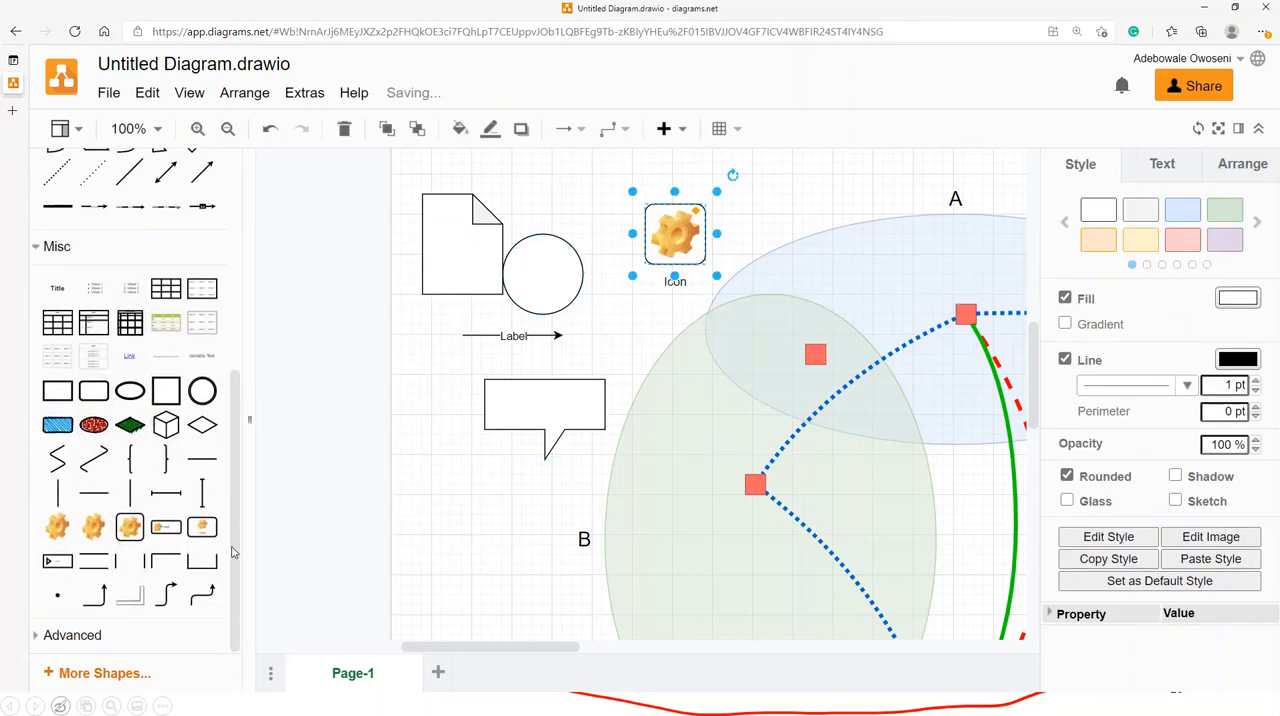
{"action": "left_click", "coordinate": [73, 630]}
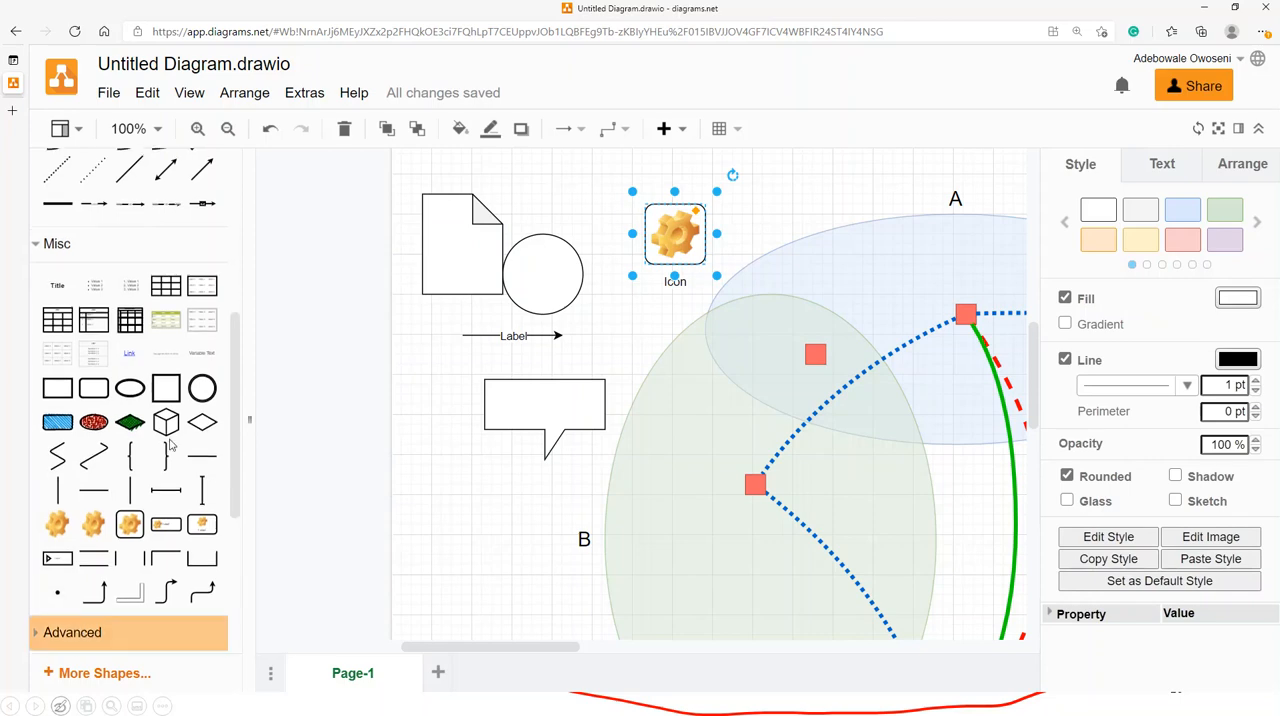
{"action": "scroll", "coordinate": [88, 344], "scroll_direction": "down", "scroll_amount": 3}
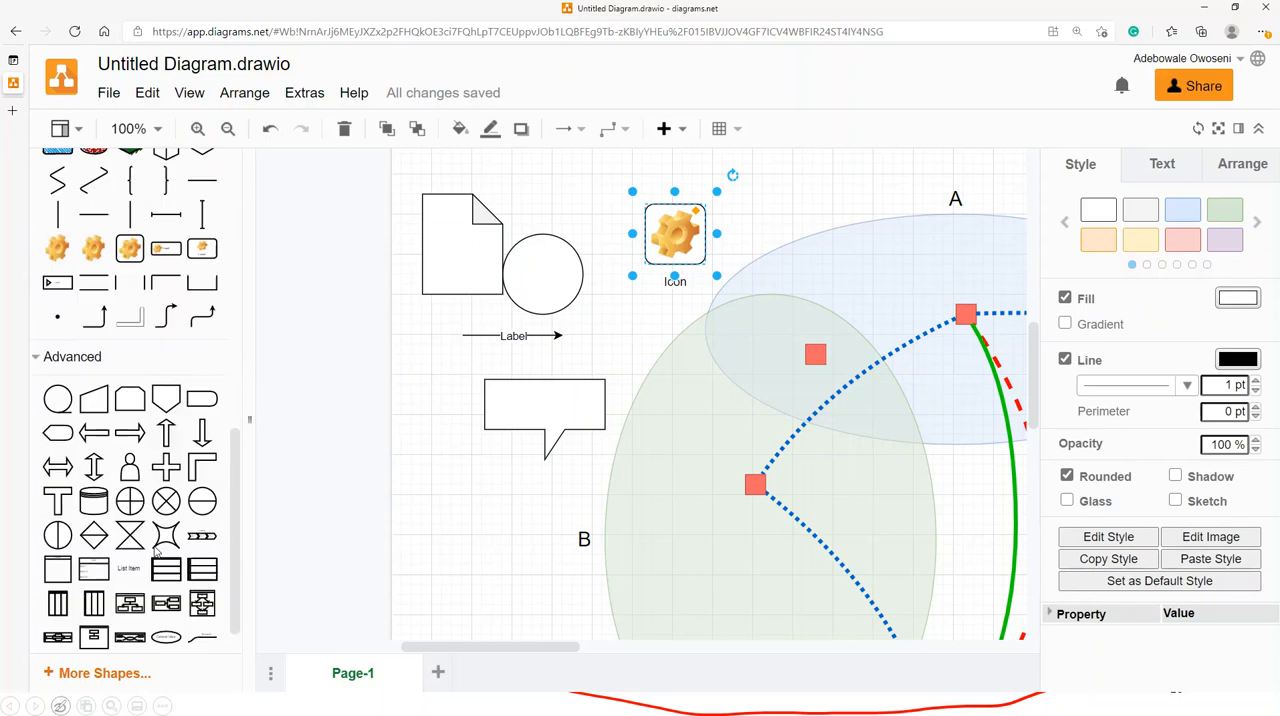
- Open the additional shape libraries and enable Electrical and Material Design
{"action": "left_click", "coordinate": [50, 679]}
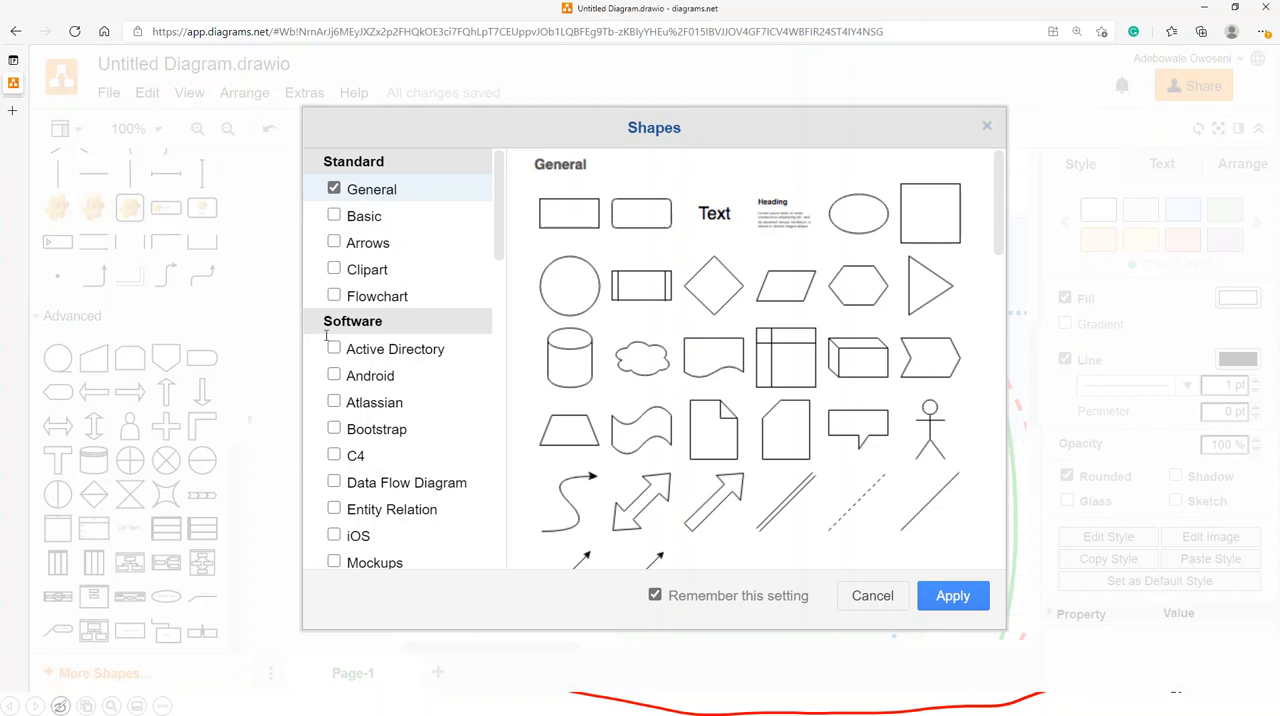
{"action": "left_click_drag", "start_coordinate": [504, 217], "coordinate": [534, 540]}
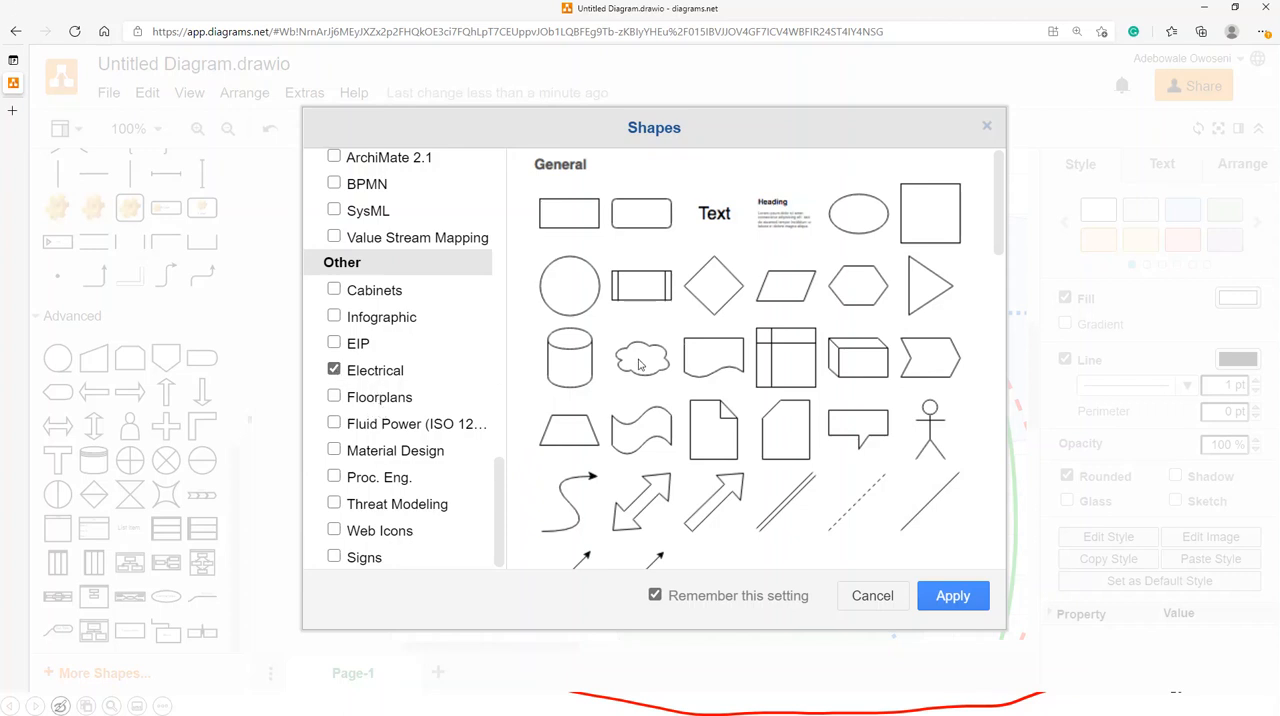
{"action": "left_click", "coordinate": [334, 451]}
- Preview the Threat Modeling and Floorplans shape libraries
{"action": "mouse_move", "coordinate": [336, 511]}
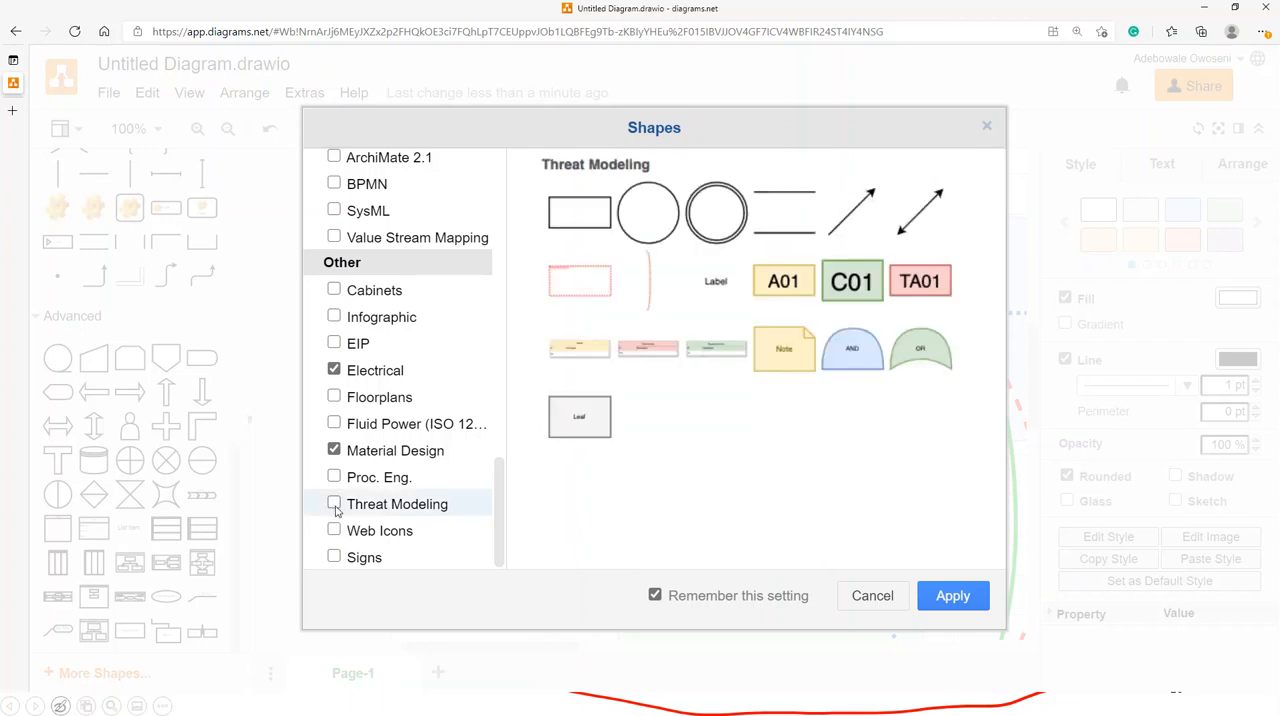
{"action": "mouse_move", "coordinate": [414, 459]}
{"action": "mouse_move", "coordinate": [340, 398]}
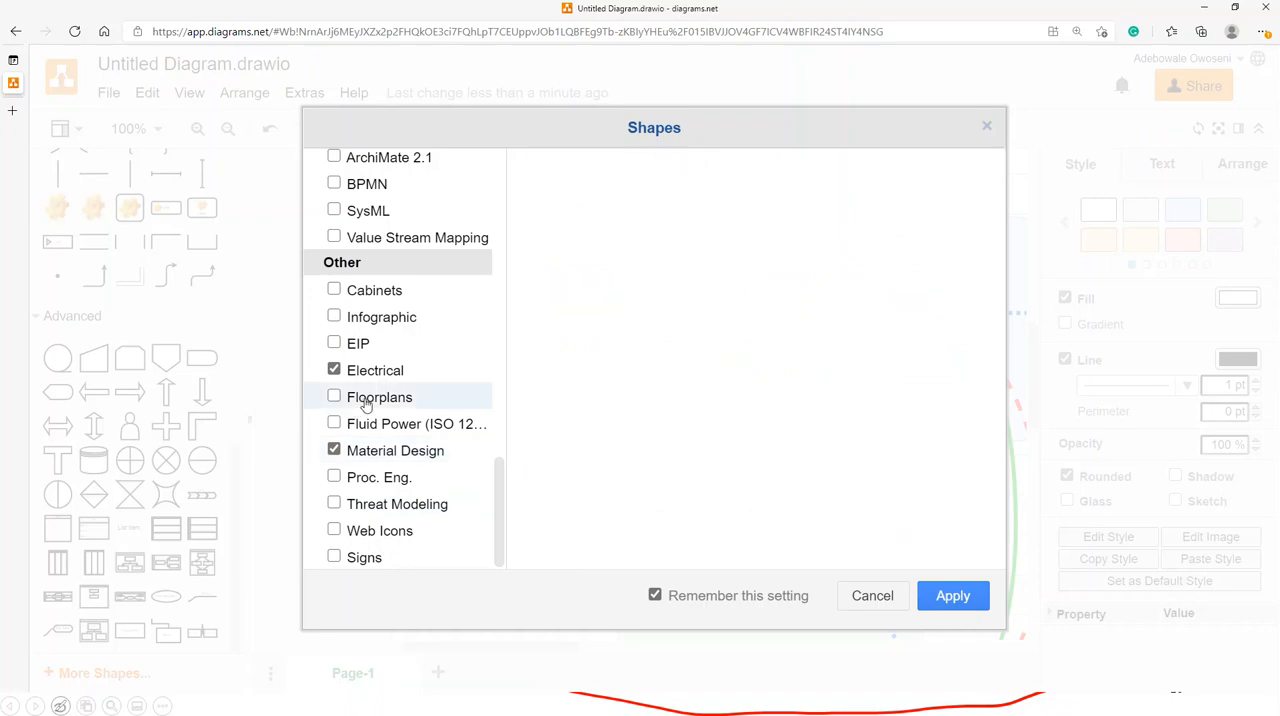
{"action": "left_click_drag", "start_coordinate": [1003, 215], "coordinate": [1020, 490]}
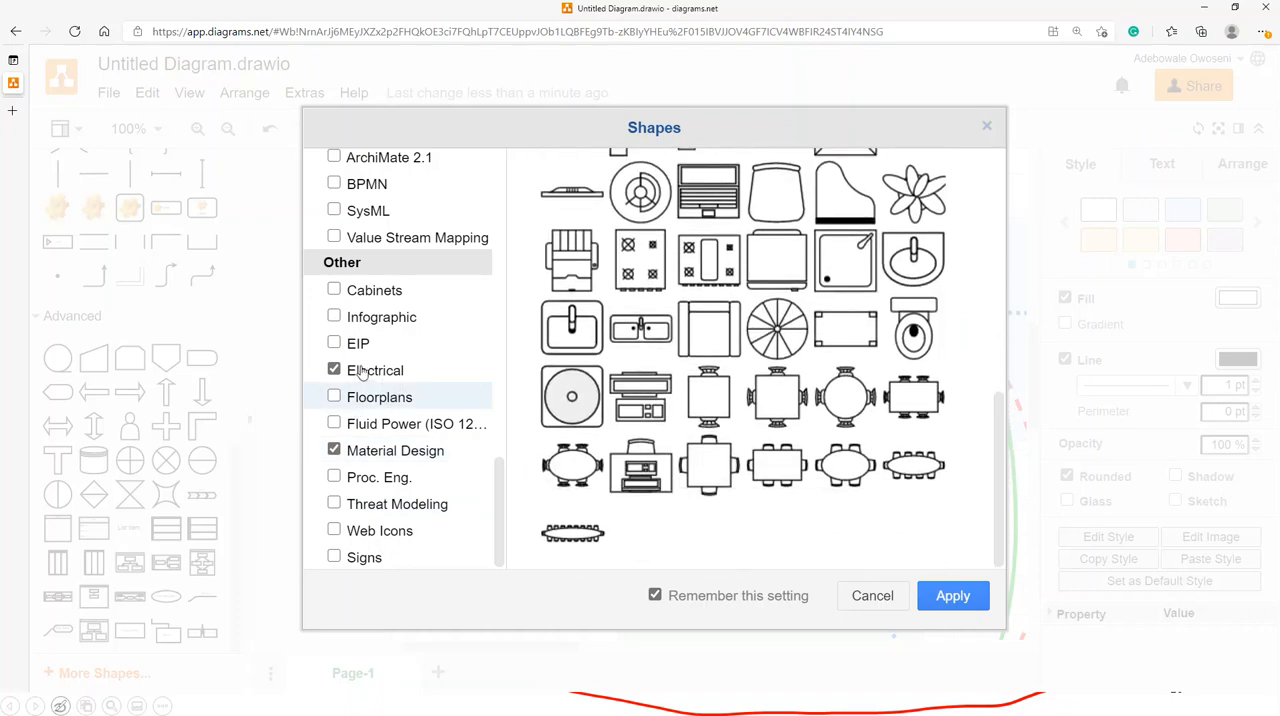
- Preview the Infographic shapes, then enable the Infographic and Cabinets libraries
{"action": "mouse_move", "coordinate": [362, 320]}
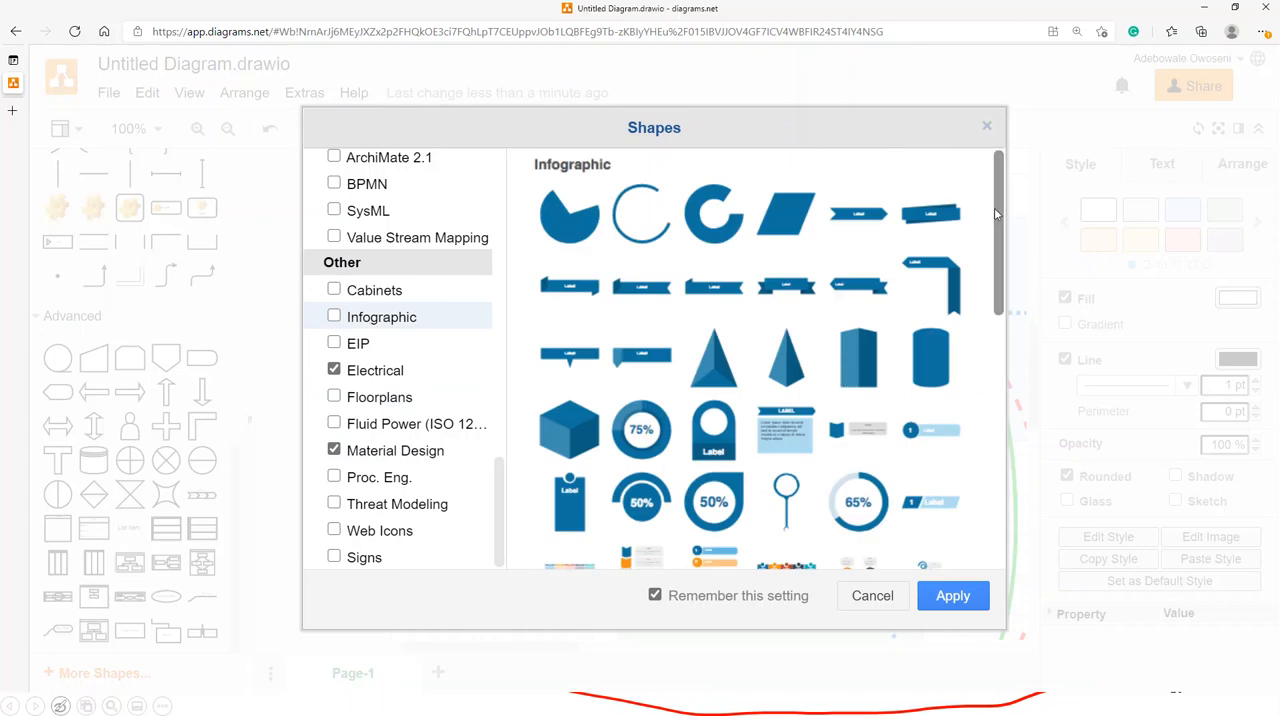
{"action": "left_click_drag", "start_coordinate": [1001, 217], "coordinate": [1003, 413]}
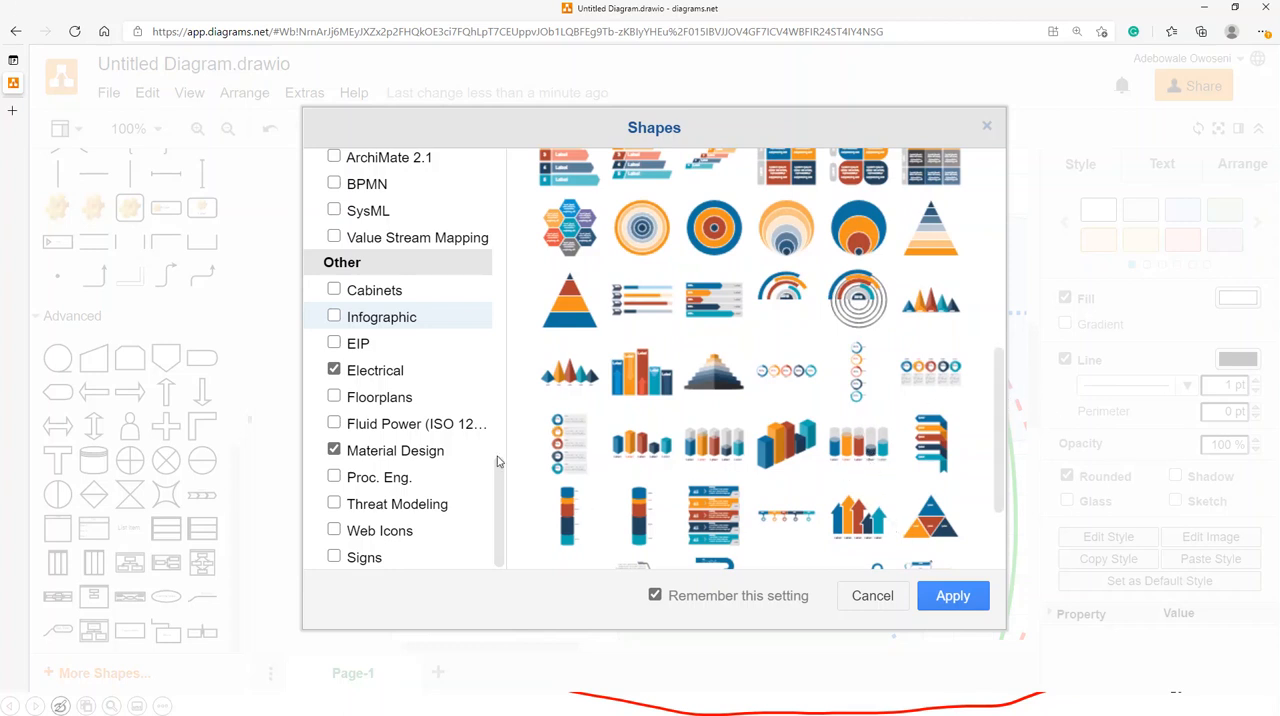
{"action": "left_click", "coordinate": [335, 318]}
{"action": "left_click", "coordinate": [394, 292]}
{"action": "left_click", "coordinate": [396, 290]}
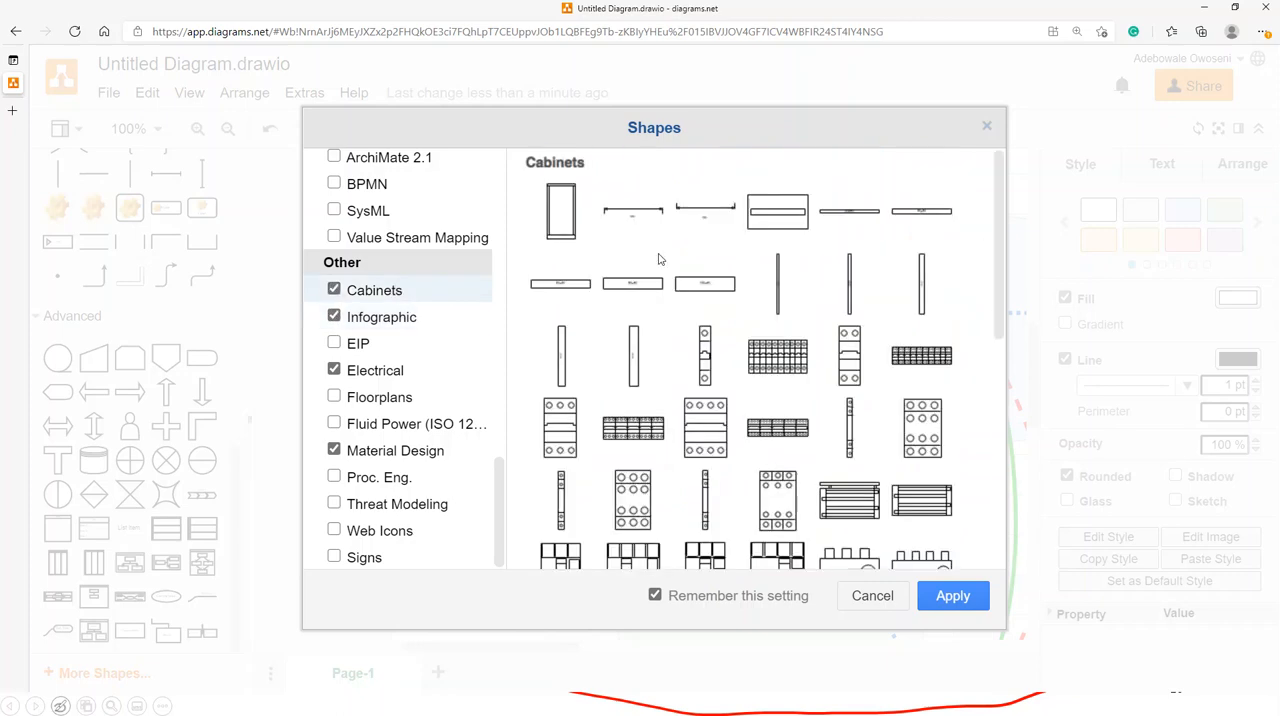
- Preview and enable the Value Stream Mapping library from the Business group
{"action": "scroll", "coordinate": [362, 267], "scroll_direction": "up", "scroll_amount": 1}
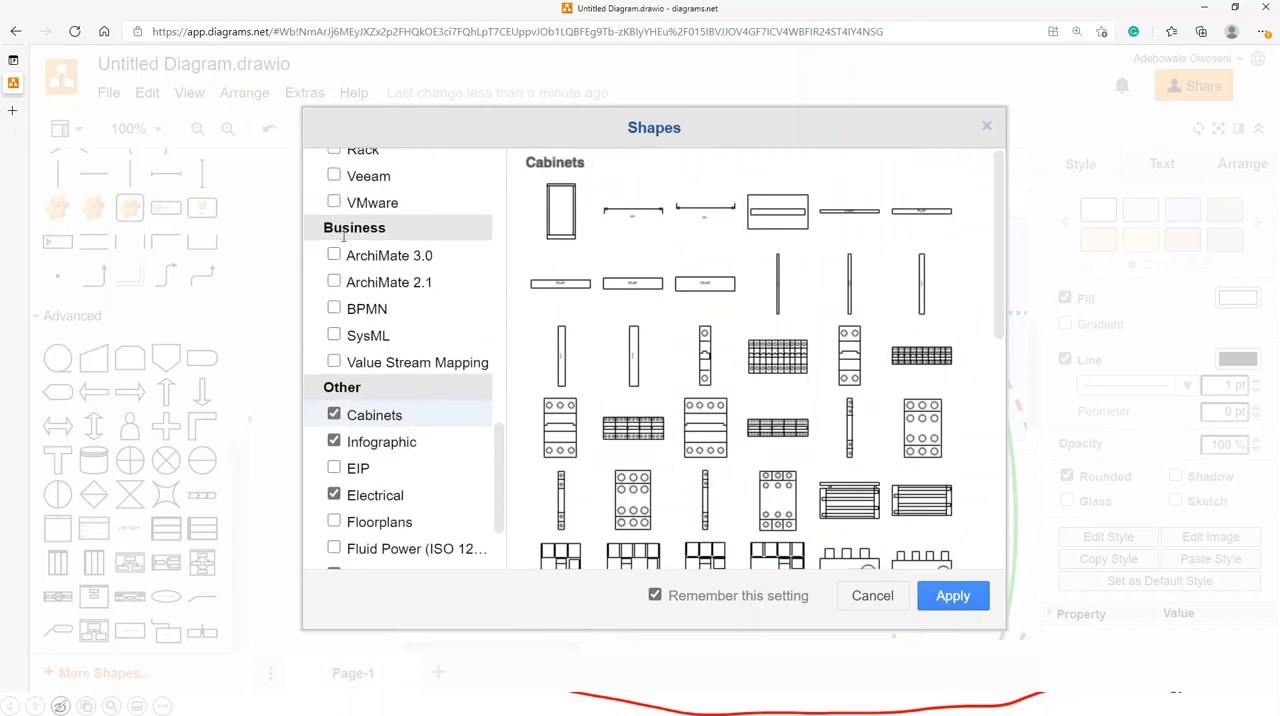
{"action": "left_click", "coordinate": [380, 365]}
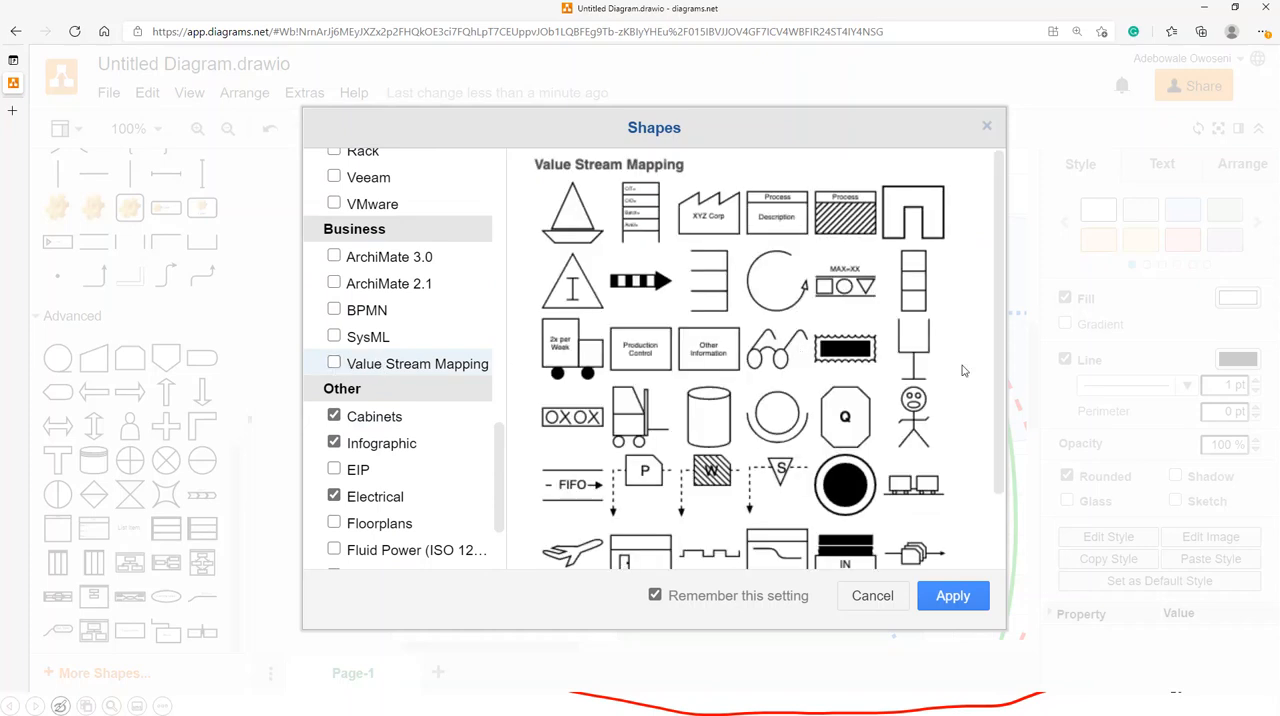
{"action": "left_click", "coordinate": [334, 364]}
- Look through the ArchiMate 3.0 shape library preview
{"action": "left_click", "coordinate": [378, 259]}
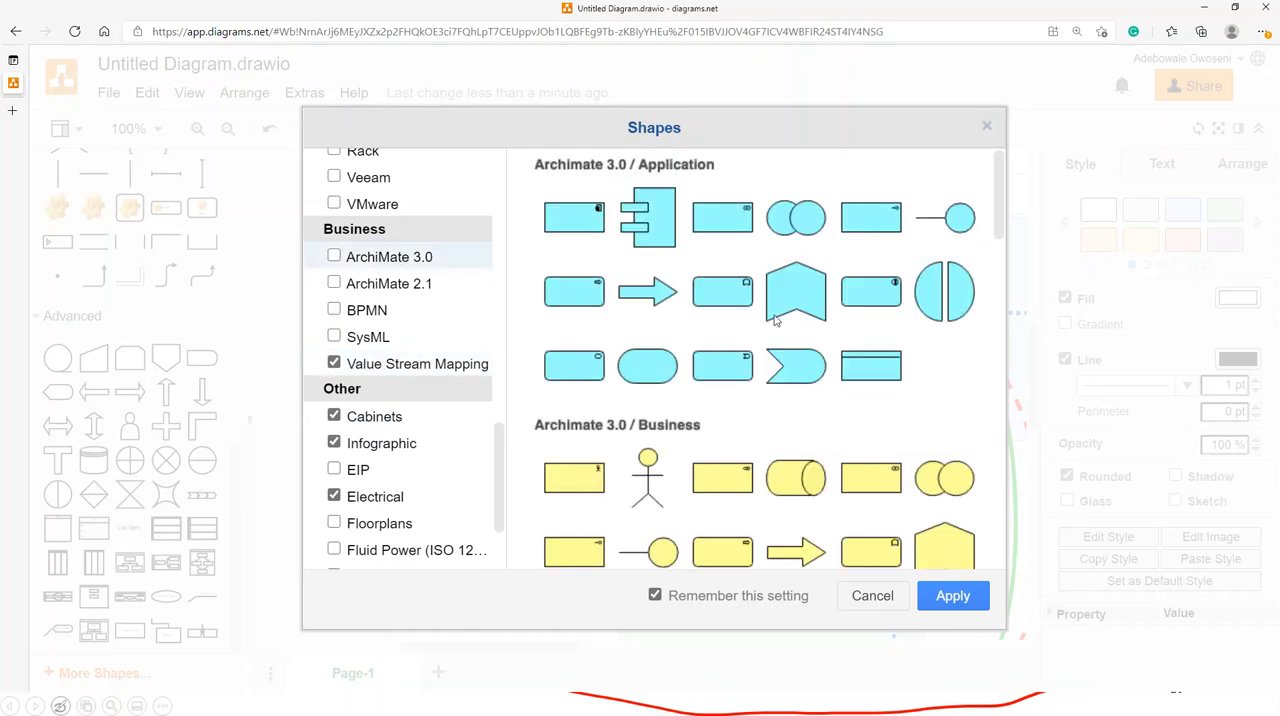
{"action": "scroll", "coordinate": [958, 418], "scroll_direction": "down", "scroll_amount": 6}
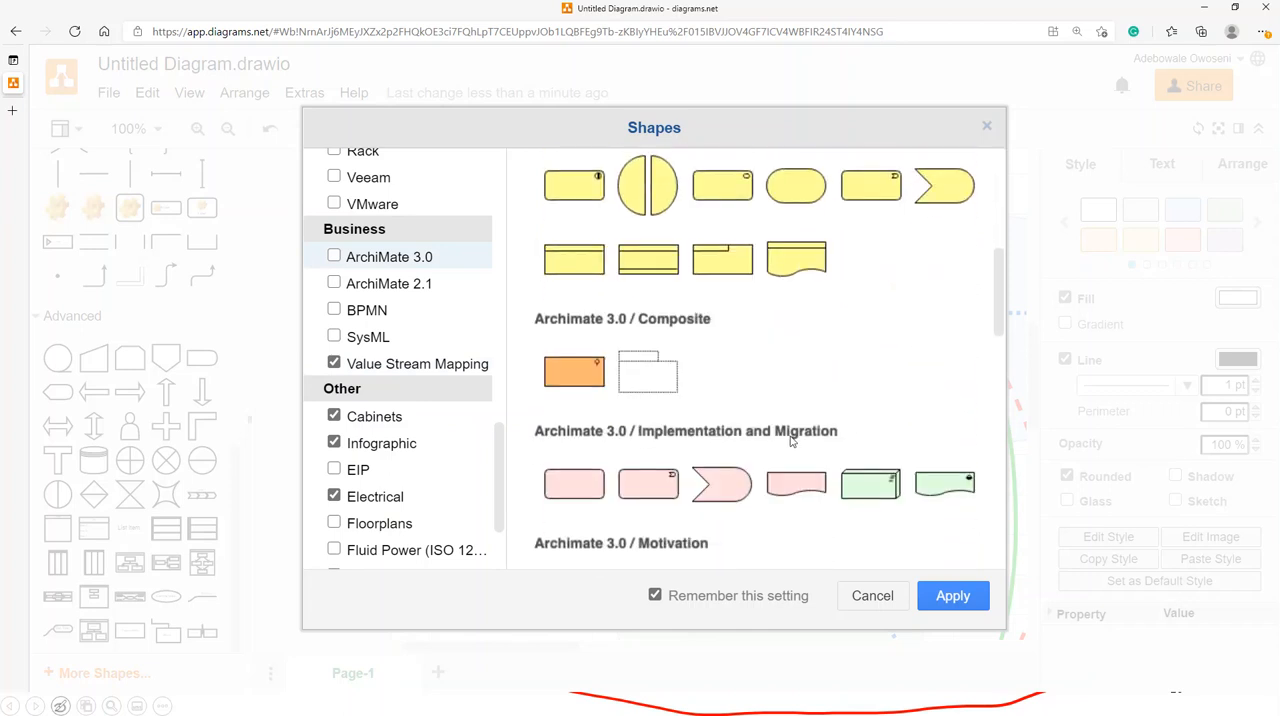
{"action": "scroll", "coordinate": [787, 438], "scroll_direction": "down", "scroll_amount": 5}
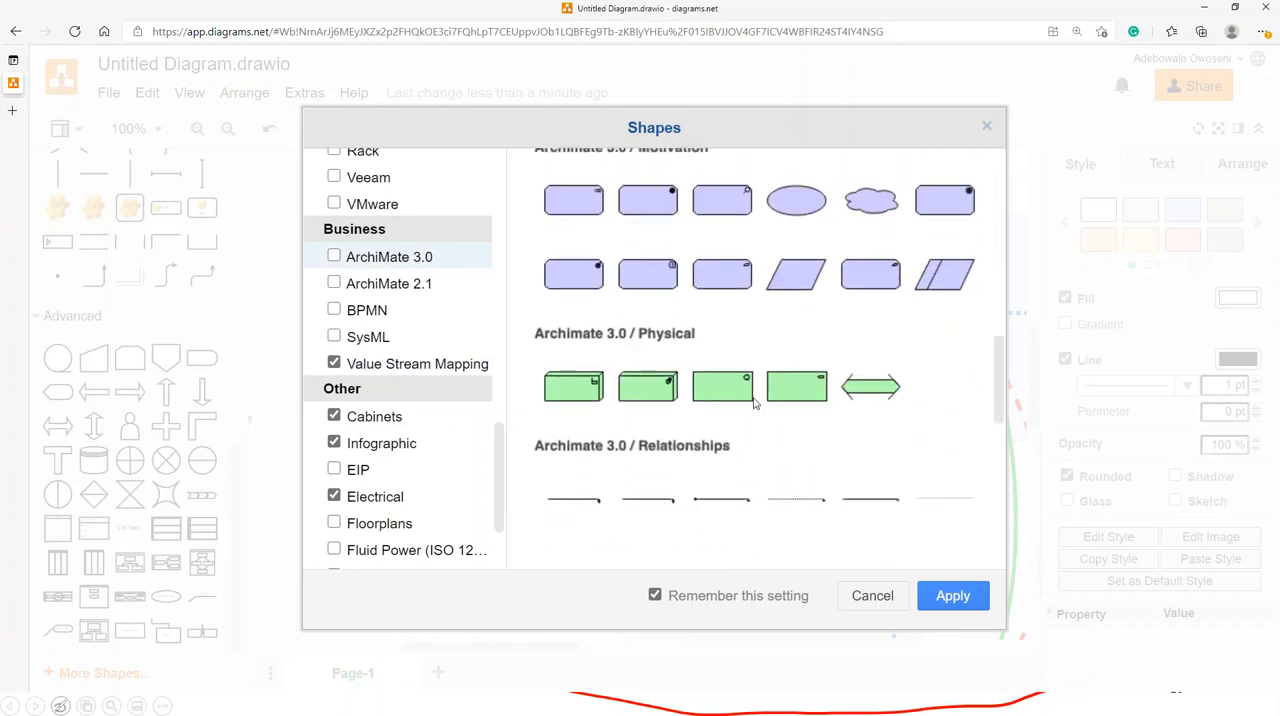
{"action": "scroll", "coordinate": [749, 397], "scroll_direction": "down", "scroll_amount": 1}
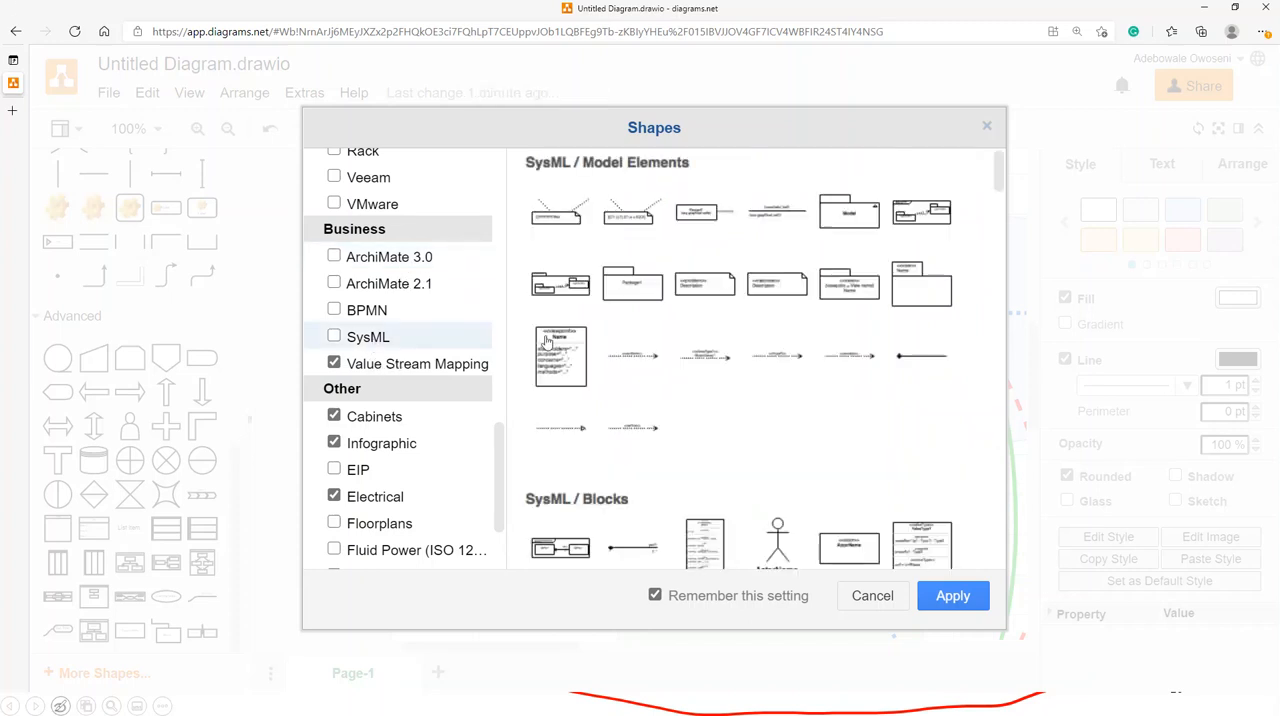
- Enable the SysML library, look at its shapes and browse back to the Networking libraries
{"action": "left_click", "coordinate": [334, 338]}
{"action": "scroll", "coordinate": [803, 453], "scroll_direction": "down", "scroll_amount": 3}
{"action": "scroll", "coordinate": [379, 307], "scroll_direction": "up", "scroll_amount": 3}
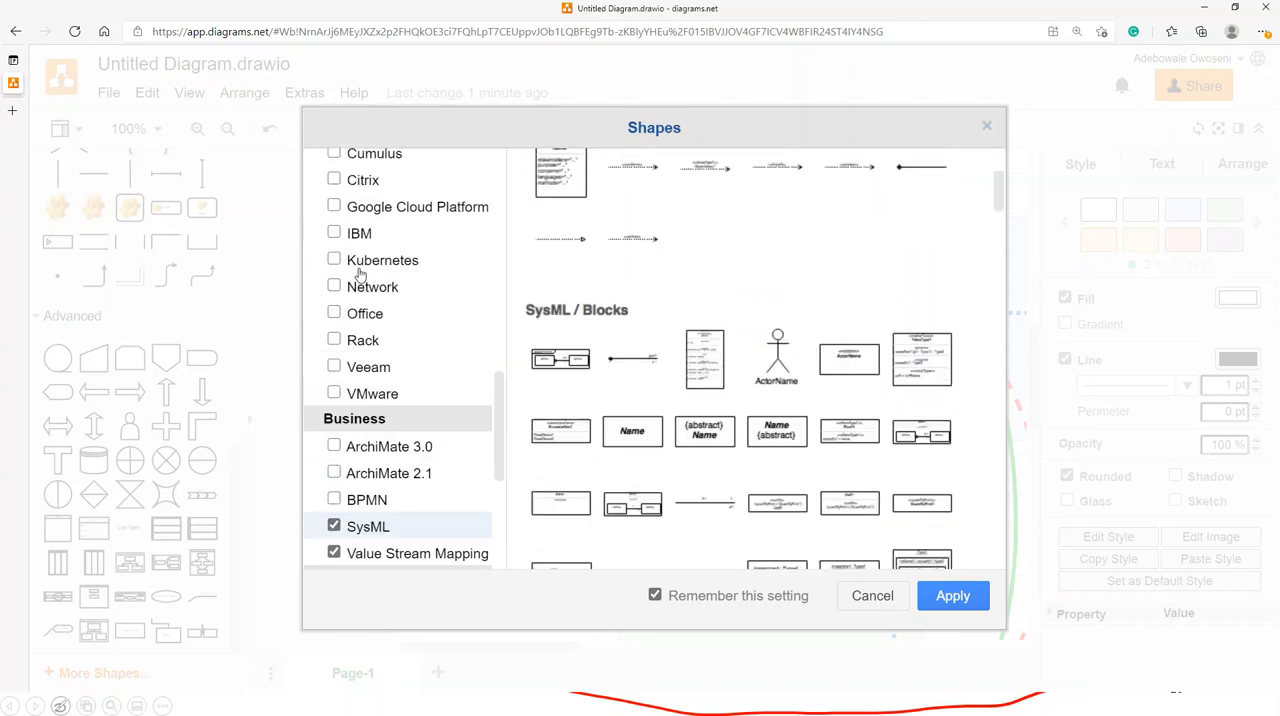
{"action": "scroll", "coordinate": [372, 270], "scroll_direction": "up", "scroll_amount": 5}
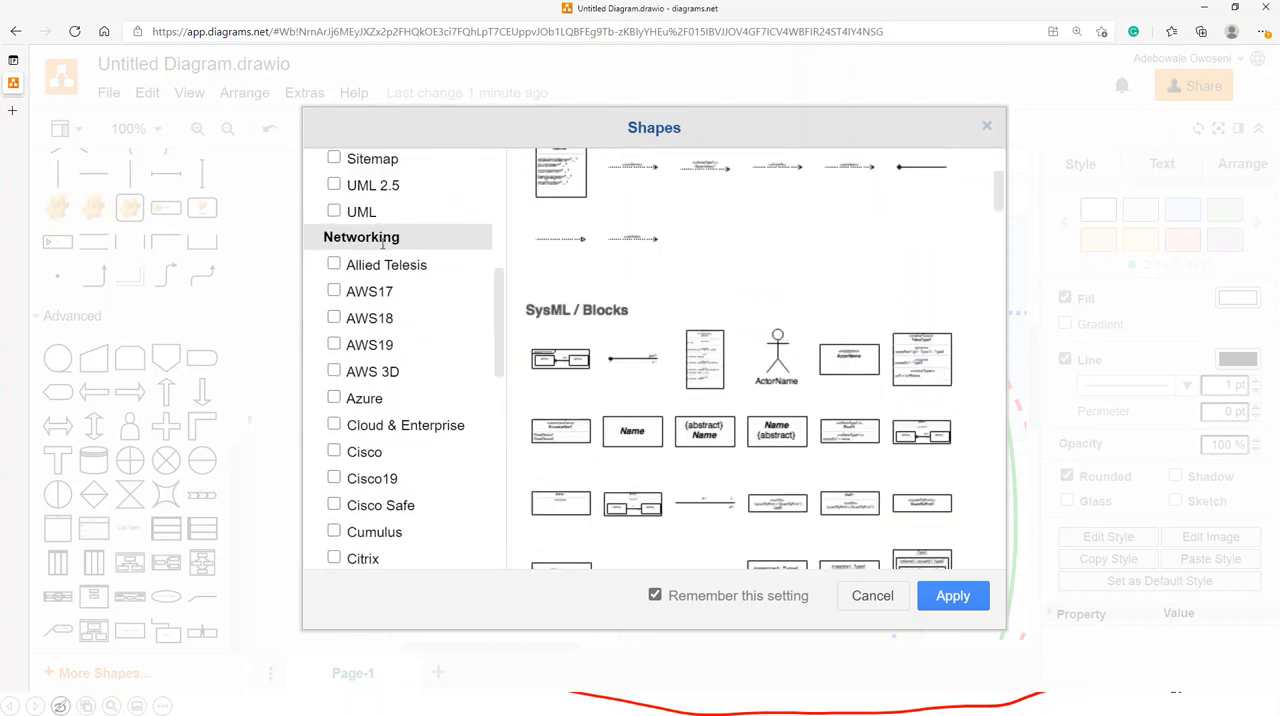
- Browse the Networking group's shape library previews, including AWS19, Cloud & Enterprise and Cisco
{"action": "mouse_move", "coordinate": [386, 268]}
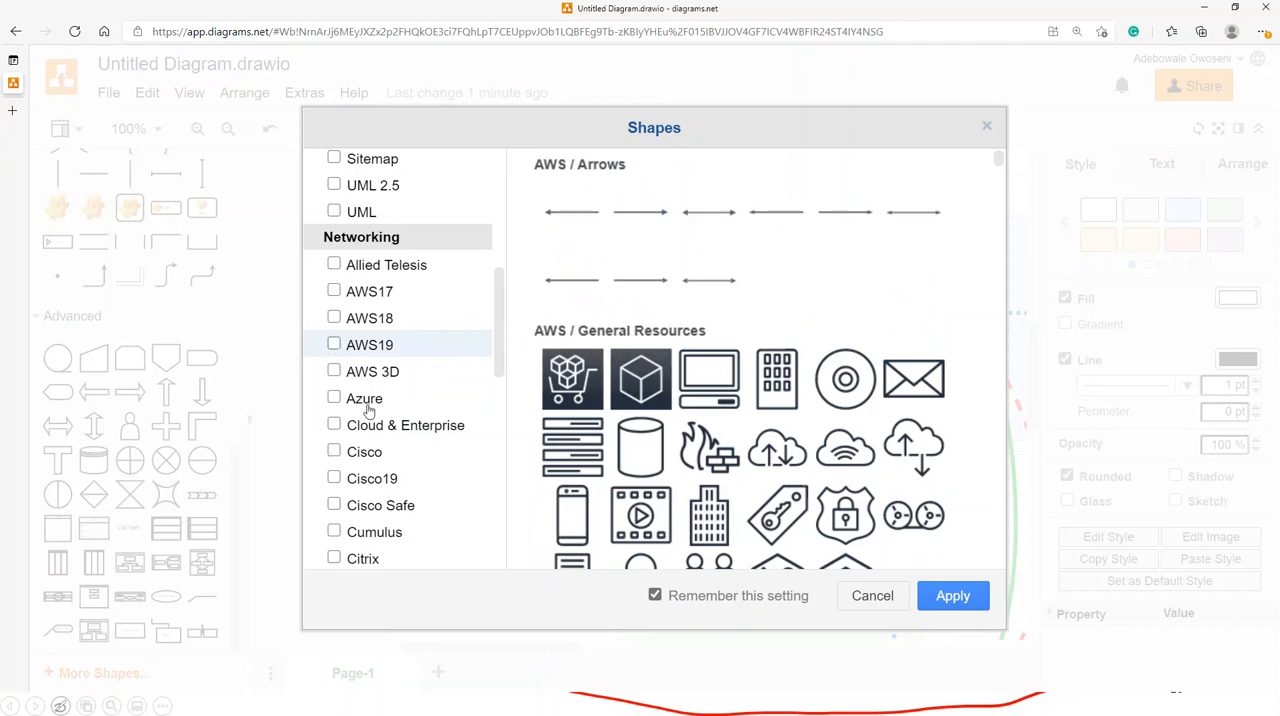
{"action": "scroll", "coordinate": [872, 422], "scroll_direction": "down", "scroll_amount": 3}
{"action": "scroll", "coordinate": [872, 422], "scroll_direction": "down", "scroll_amount": 3}
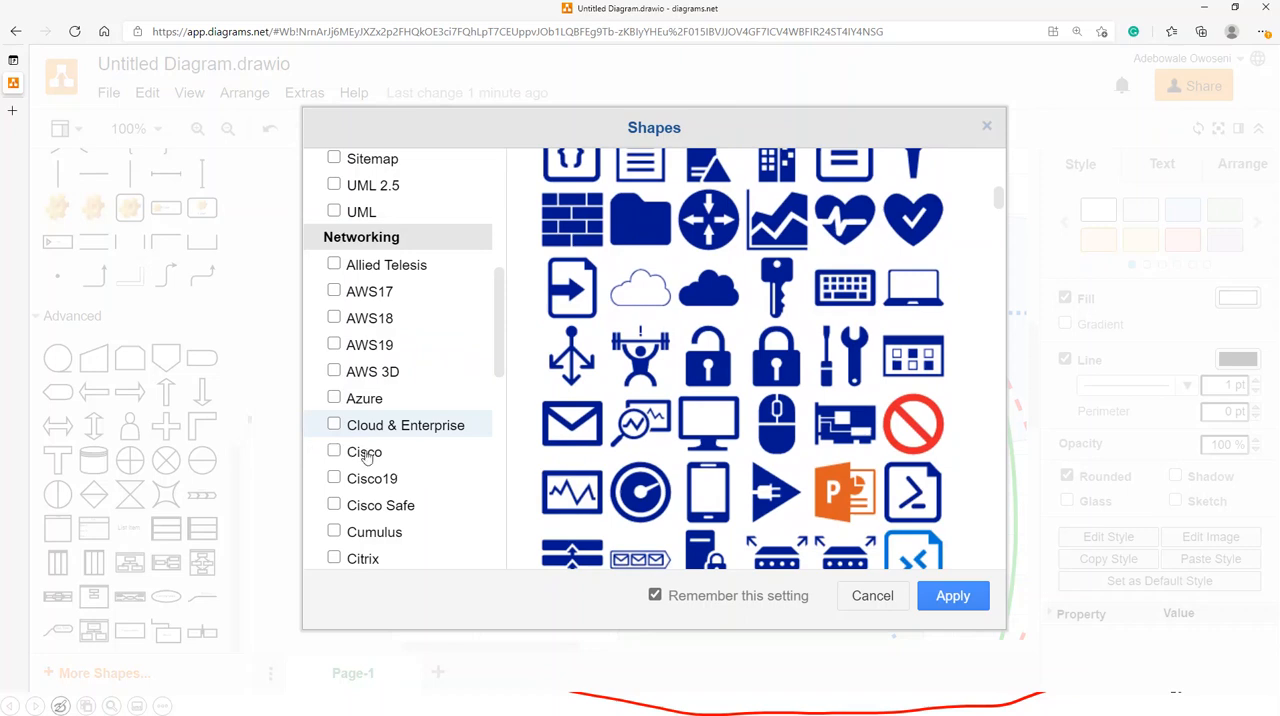
{"action": "scroll", "coordinate": [845, 355], "scroll_direction": "down", "scroll_amount": 1}
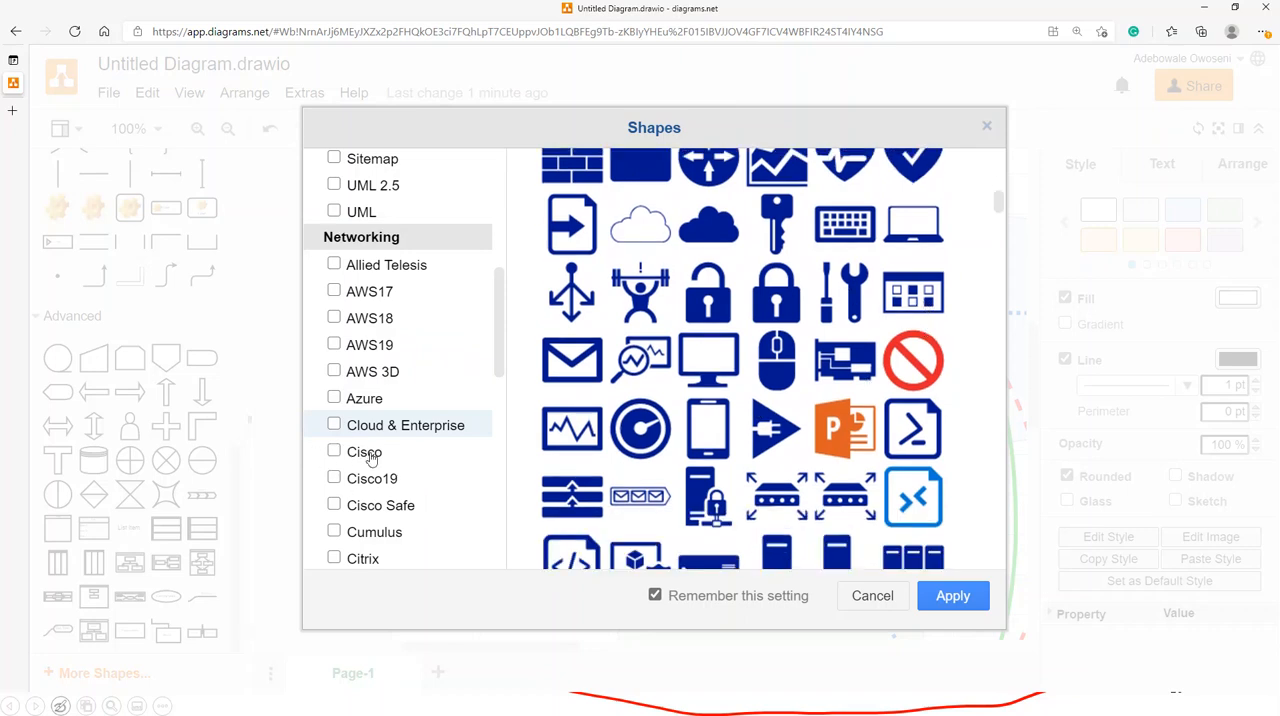
{"action": "scroll", "coordinate": [722, 387], "scroll_direction": "down", "scroll_amount": 1}
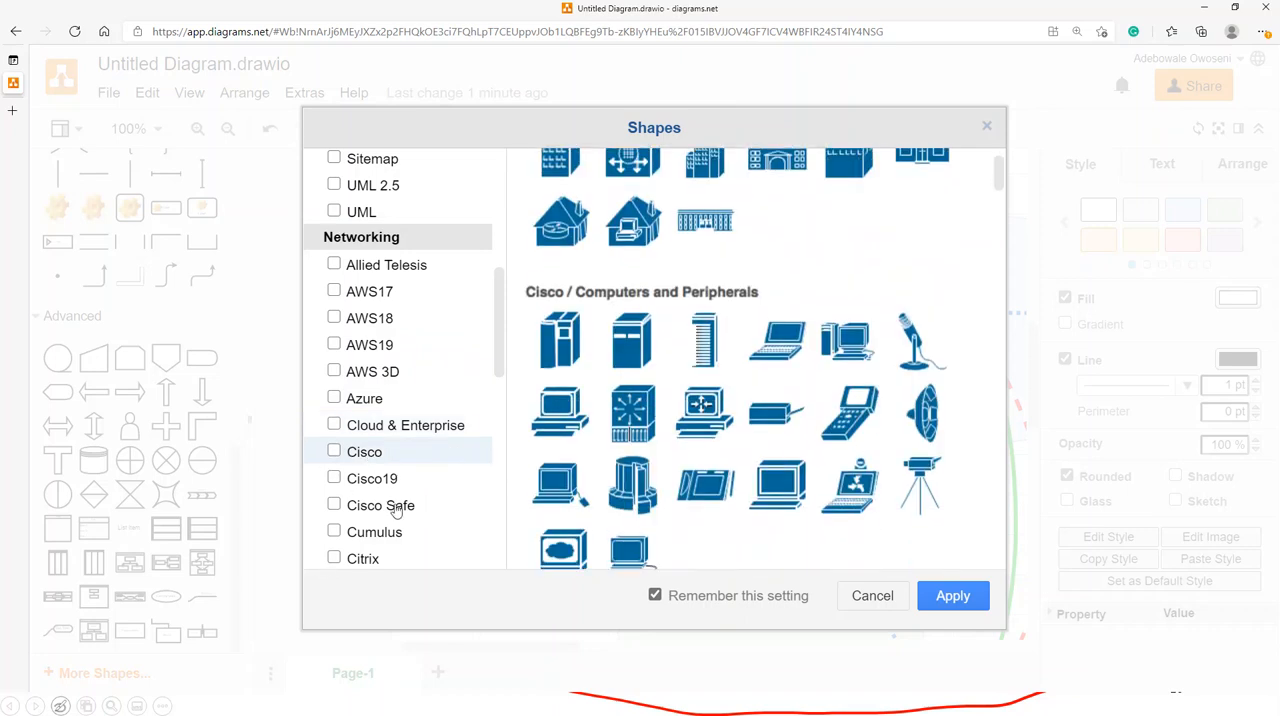
{"action": "scroll", "coordinate": [426, 484], "scroll_direction": "down", "scroll_amount": 2}
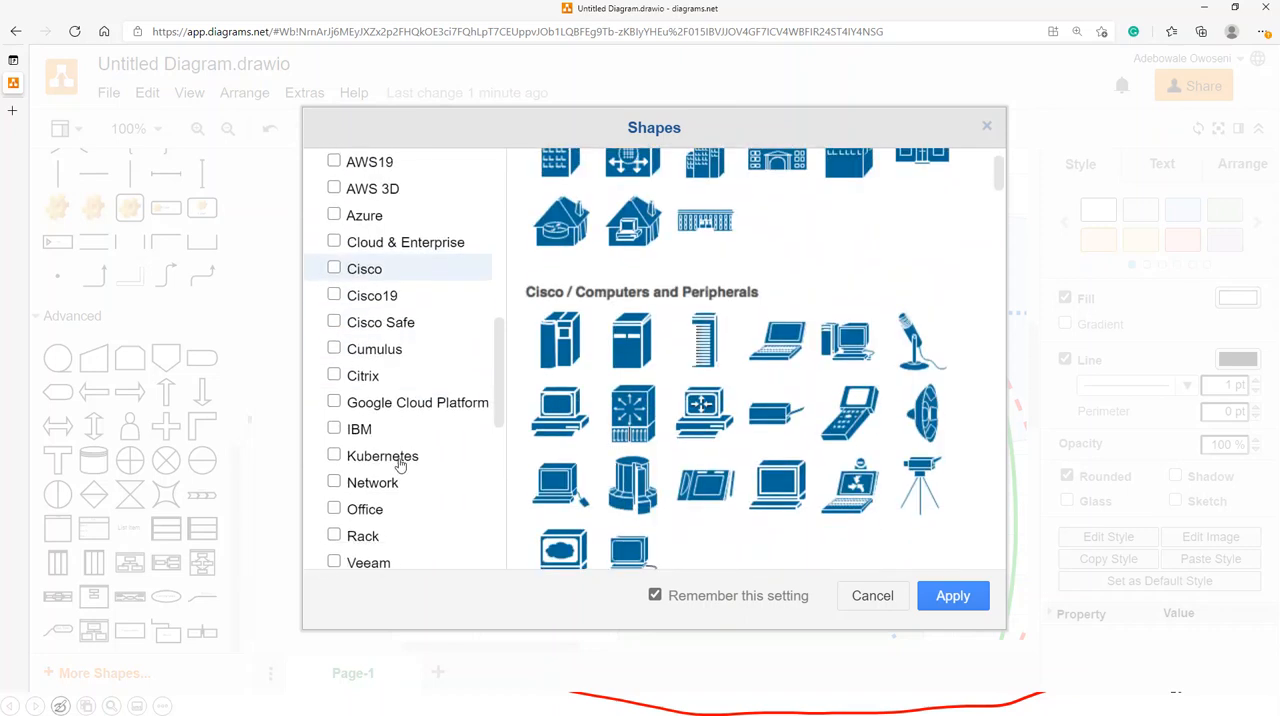
- Preview the Google Cloud Platform library and look through the Office library's shapes
{"action": "left_click", "coordinate": [370, 402]}
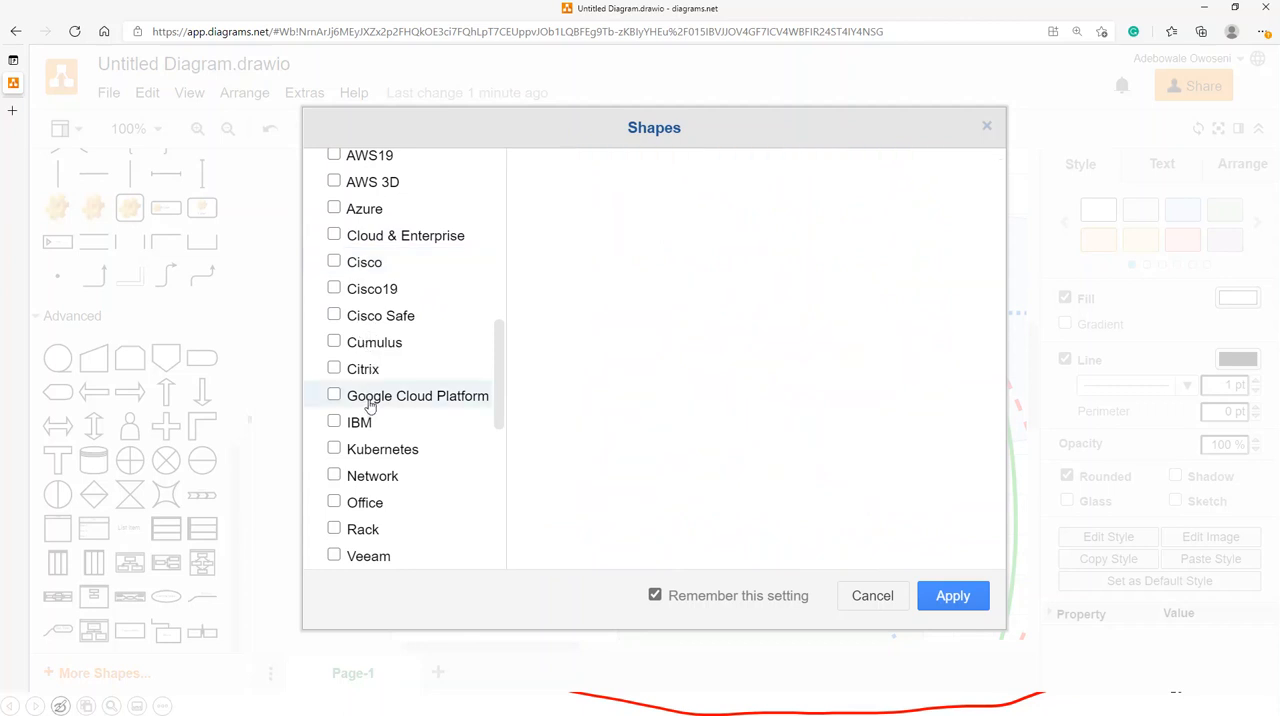
{"action": "left_click", "coordinate": [356, 502]}
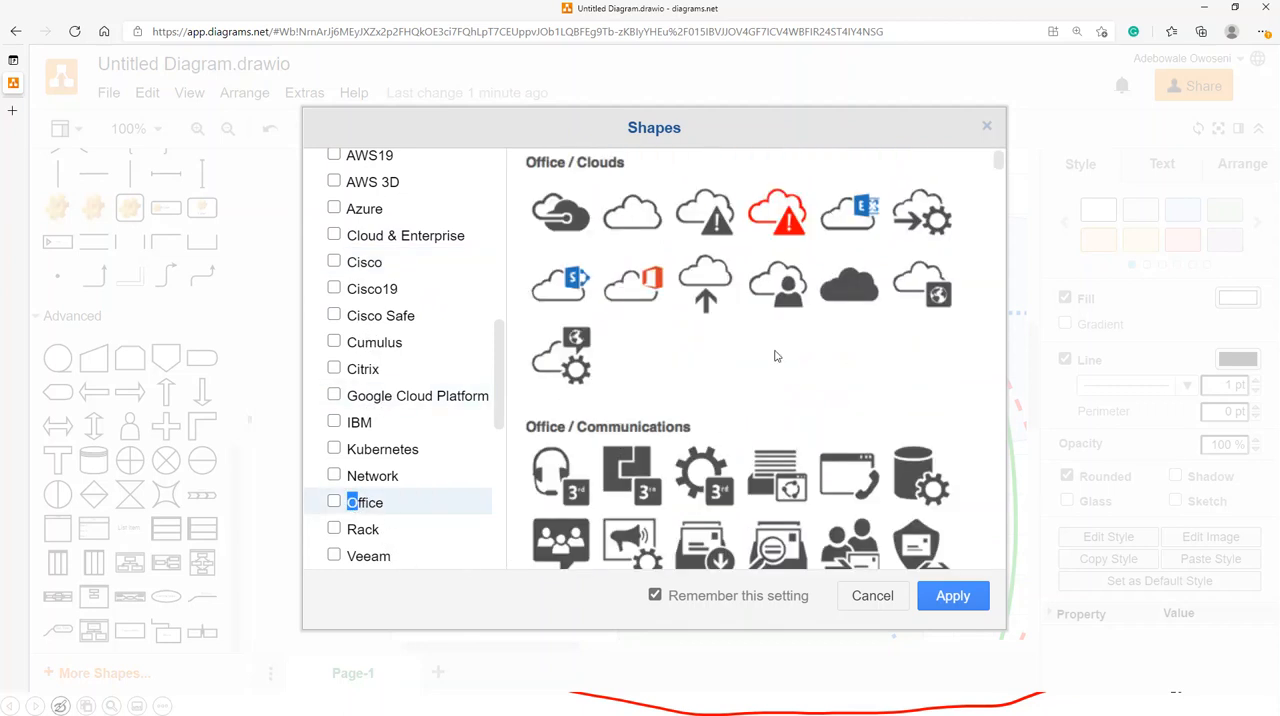
{"action": "scroll", "coordinate": [898, 320], "scroll_direction": "down", "scroll_amount": 2}
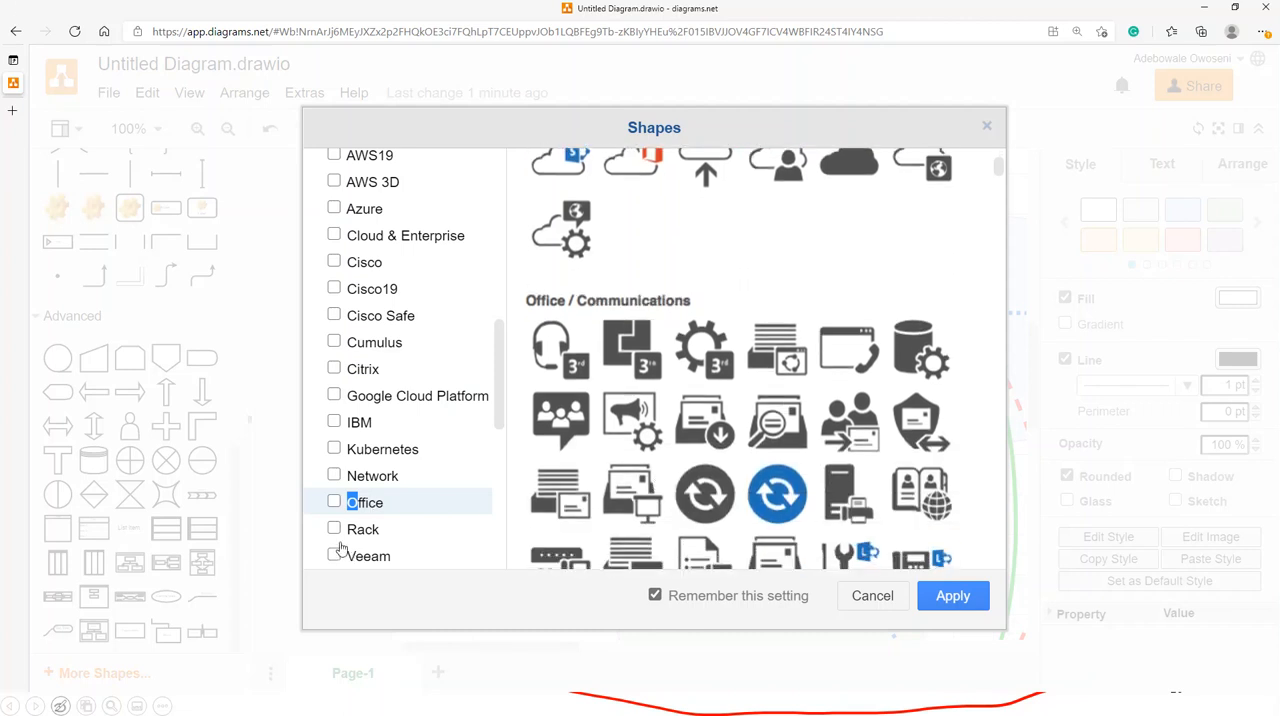
{"action": "scroll", "coordinate": [828, 373], "scroll_direction": "up", "scroll_amount": 2}
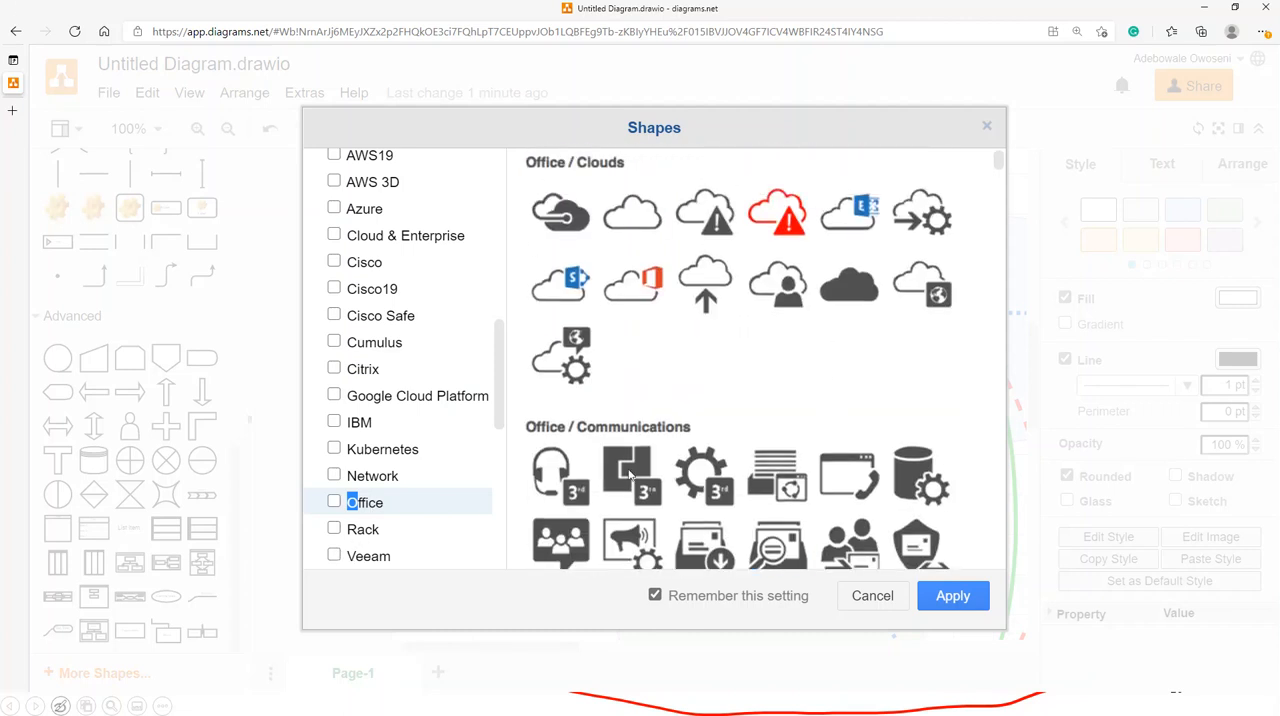
- Preview the Rack library, browse back through the library list and close the Shapes dialog without applying it
{"action": "left_click", "coordinate": [362, 535]}
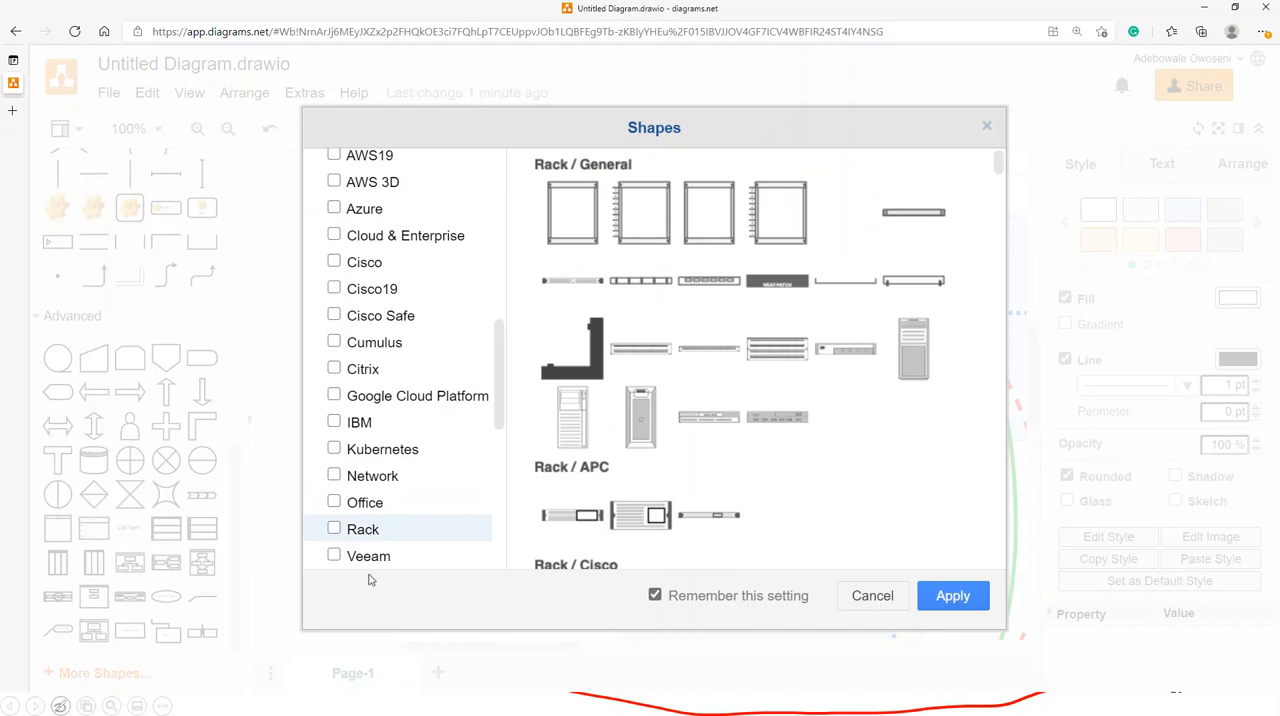
{"action": "scroll", "coordinate": [368, 500], "scroll_direction": "down", "scroll_amount": 2}
{"action": "scroll", "coordinate": [405, 380], "scroll_direction": "up", "scroll_amount": 8}
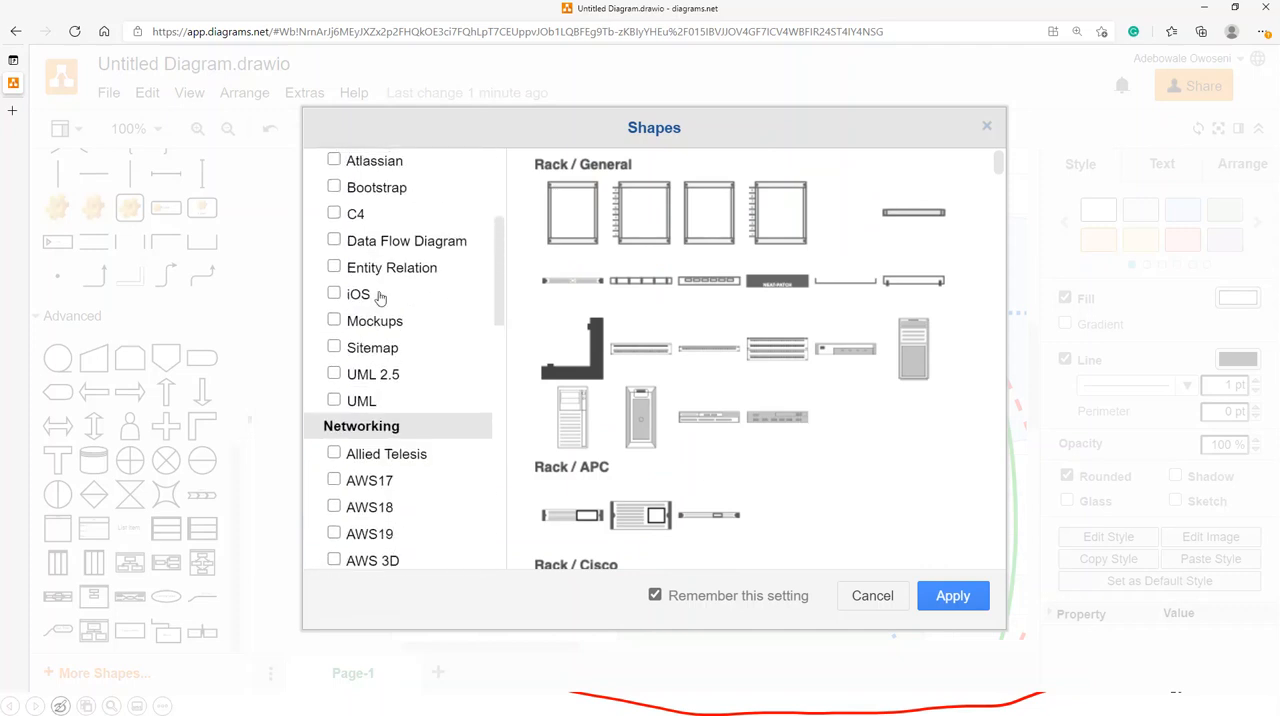
{"action": "scroll", "coordinate": [383, 310], "scroll_direction": "up", "scroll_amount": 4}
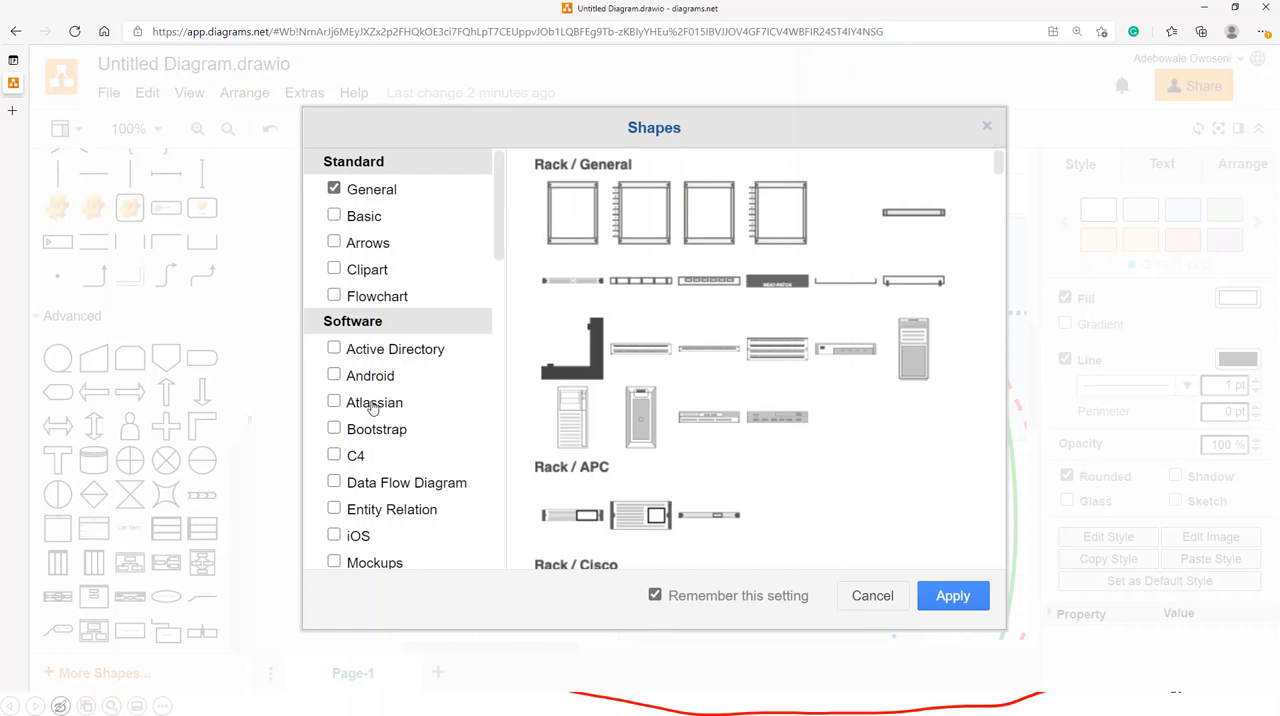
{"action": "left_click", "coordinate": [985, 129]}
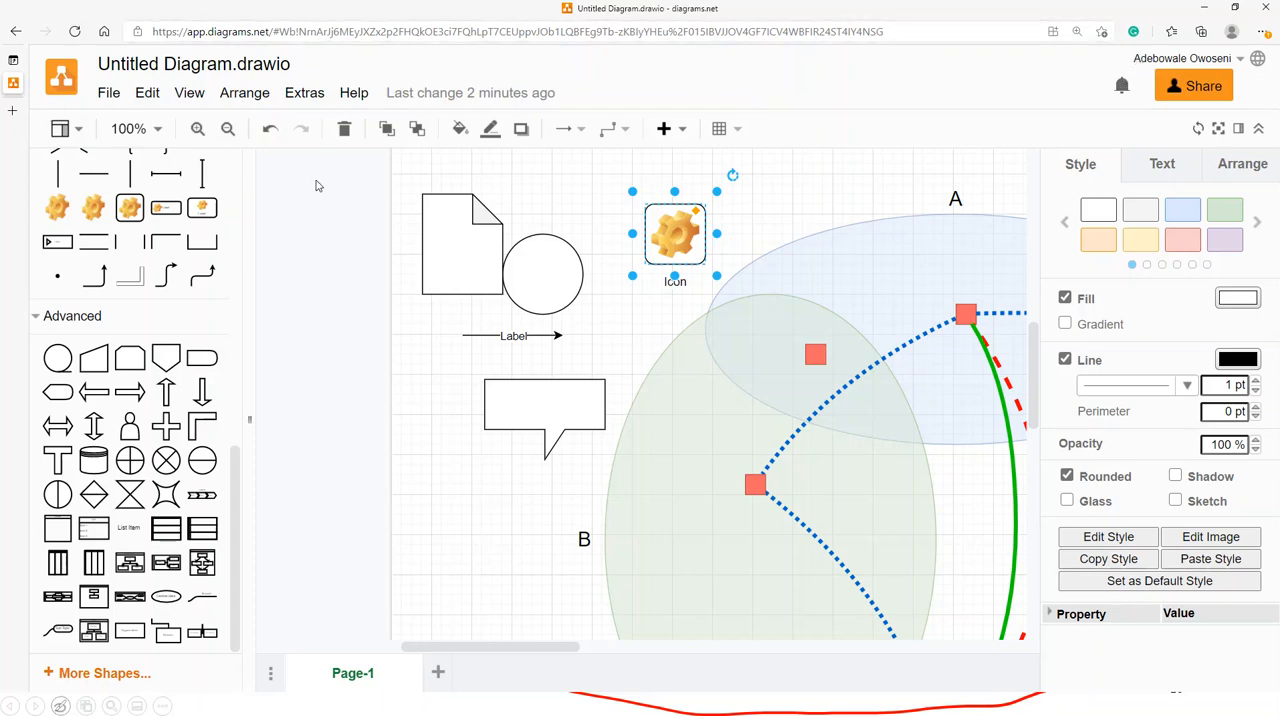
- Search the web for "users" in a new browser tab
{"action": "left_click", "coordinate": [12, 110]}
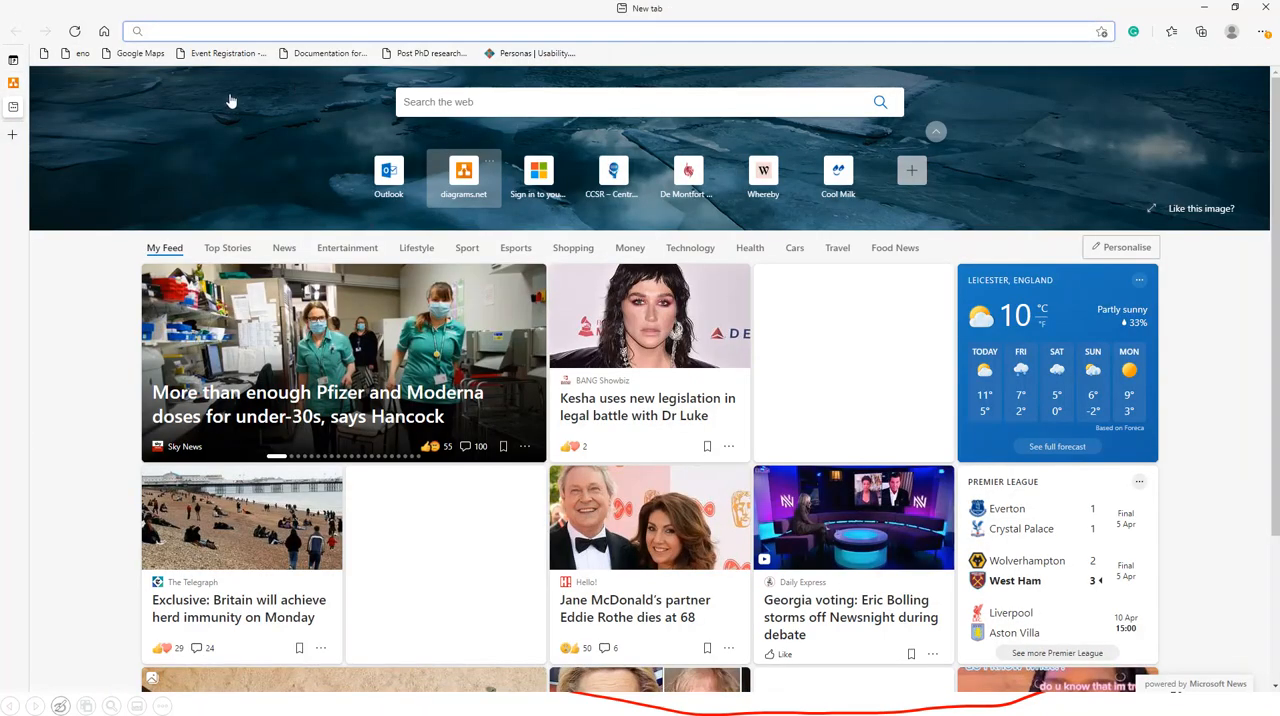
{"action": "left_click", "coordinate": [444, 92]}
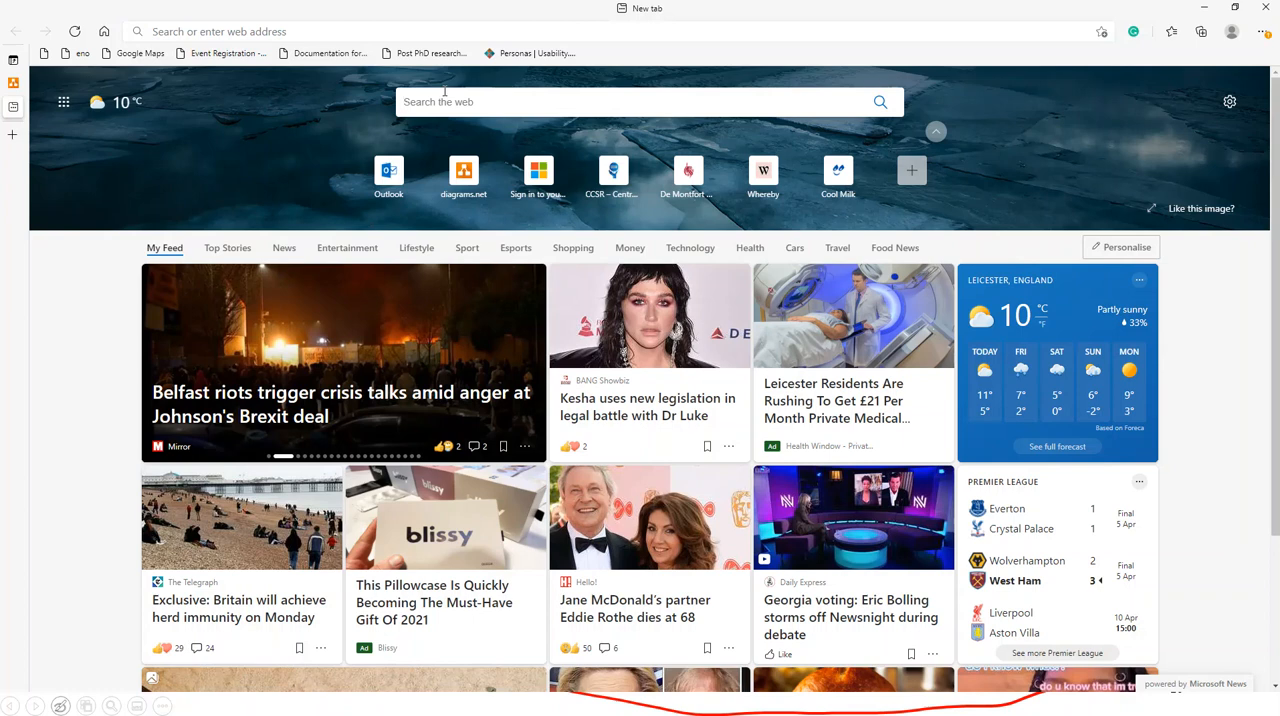
{"action": "type", "text": "u"}
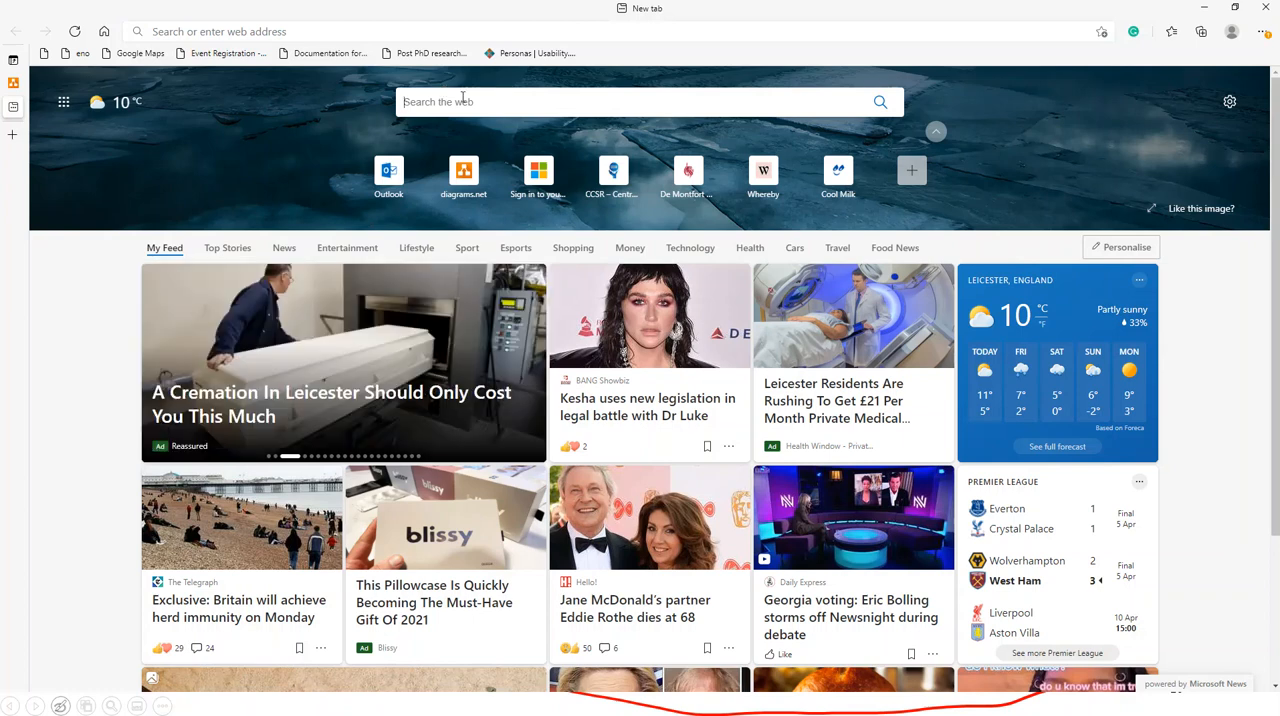
{"action": "type", "text": "sers"}
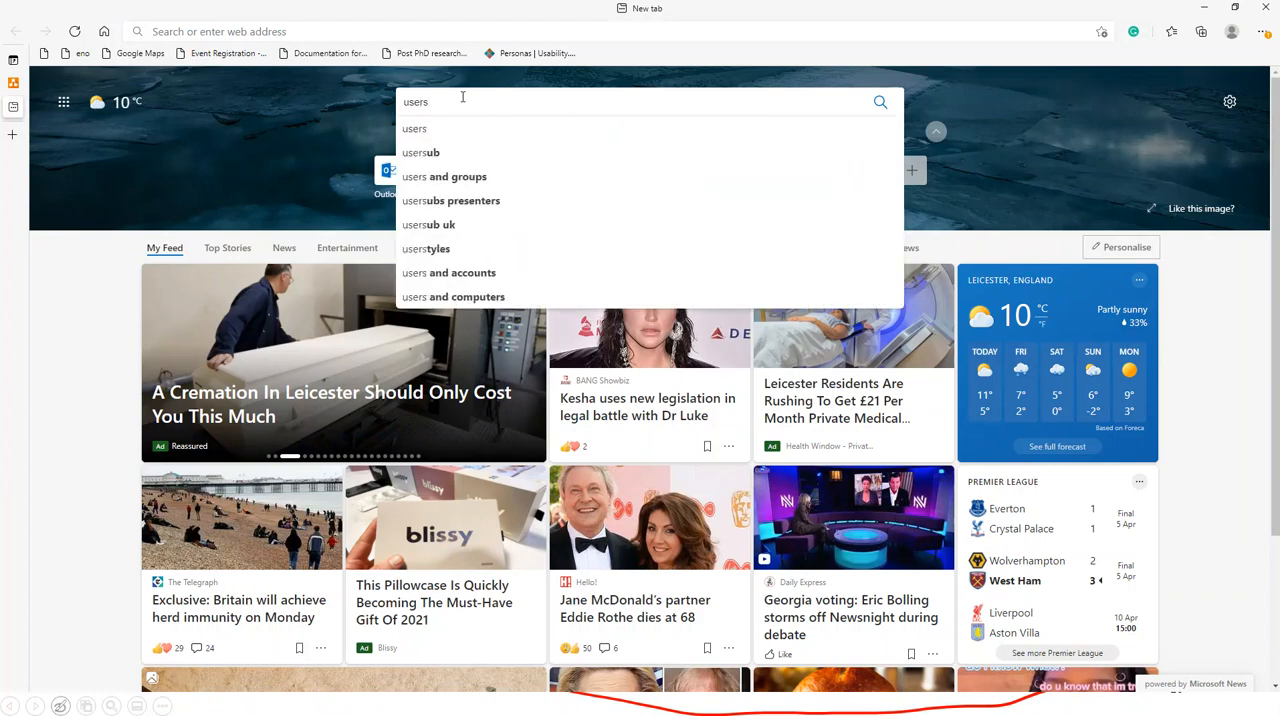
{"action": "key", "text": "Return"}
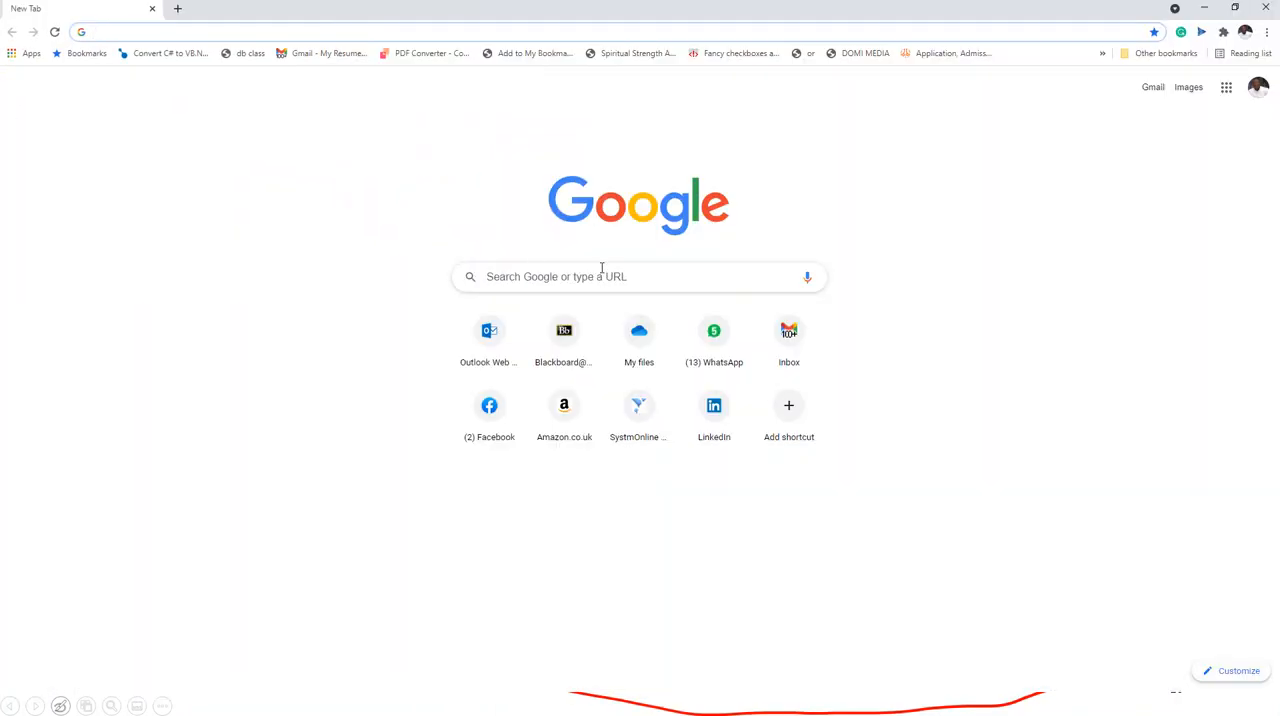
- Switch to Chrome, search Google for "user icon" and show the image results
{"action": "left_click", "coordinate": [518, 276]}
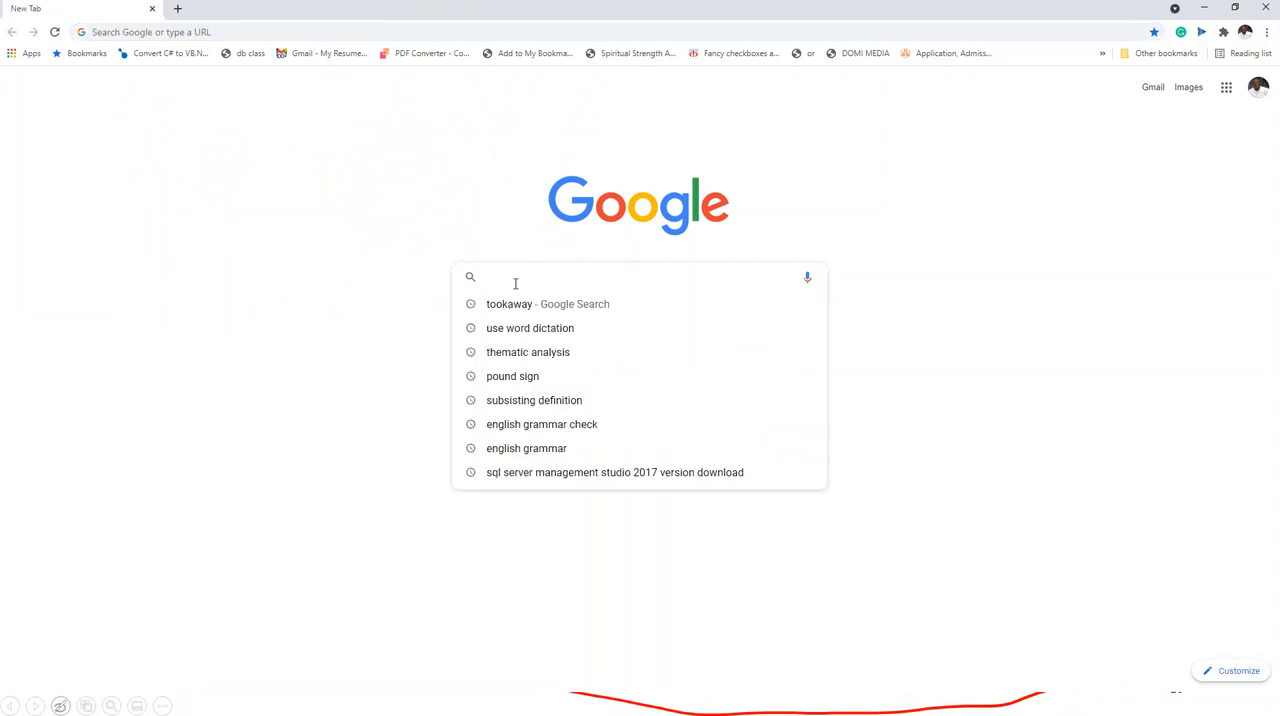
{"action": "type", "text": "s\\"}
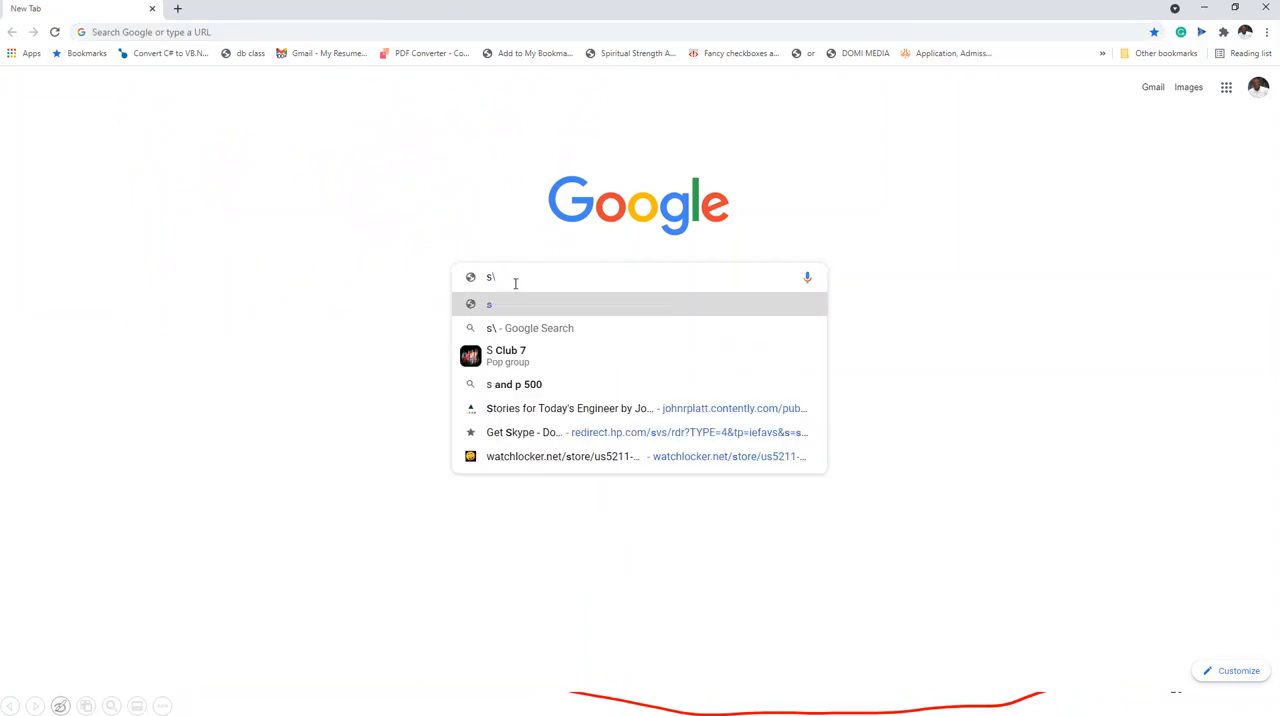
{"action": "type", "text": "user icon"}
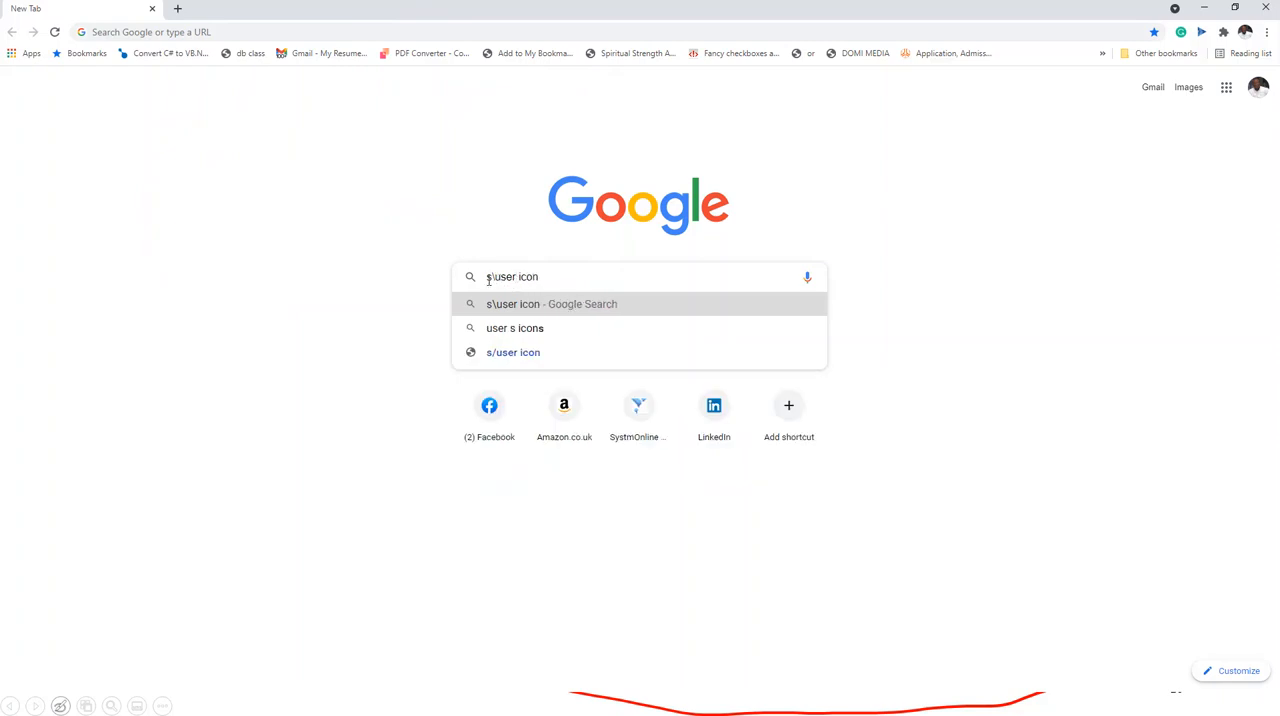
{"action": "left_click", "coordinate": [492, 277]}
{"action": "key", "text": "BackSpace"}
{"action": "key", "text": "BackSpace"}
{"action": "left_click", "coordinate": [502, 311]}
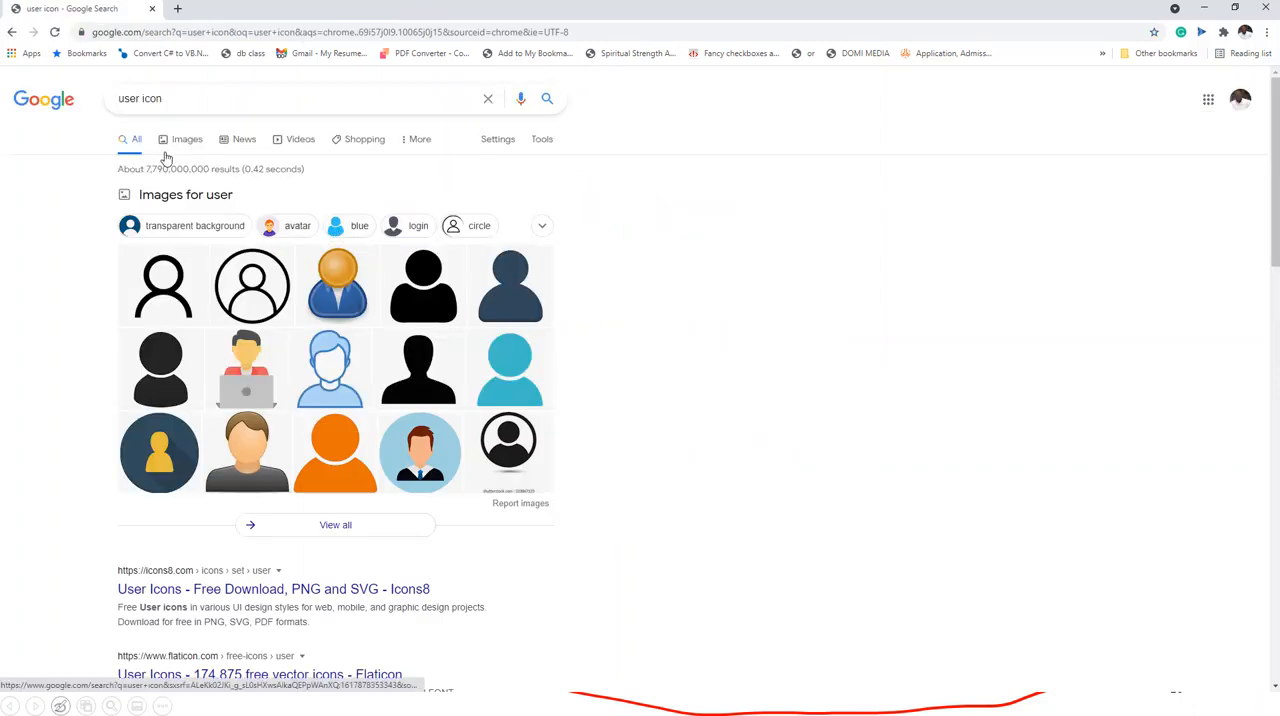
{"action": "left_click", "coordinate": [184, 140]}
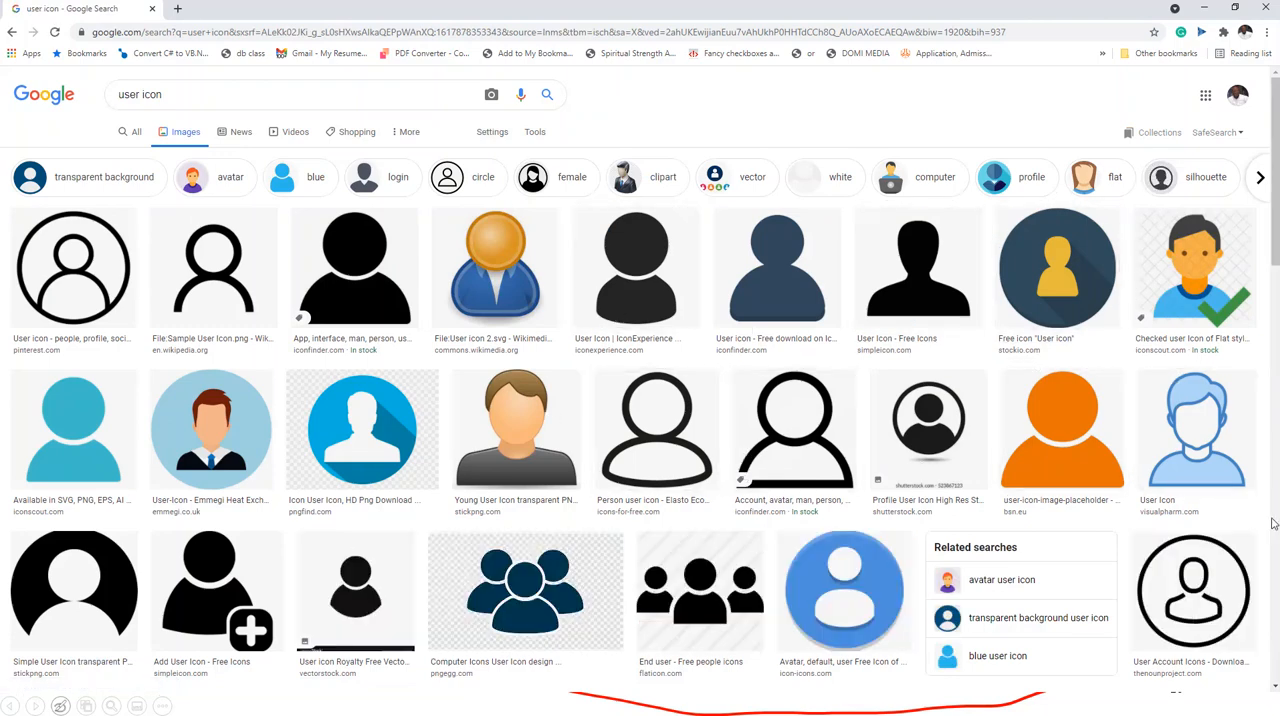
- Enlarge the light-blue VisualPharm user icon from the image results and copy its image
{"action": "left_click", "coordinate": [1200, 440]}
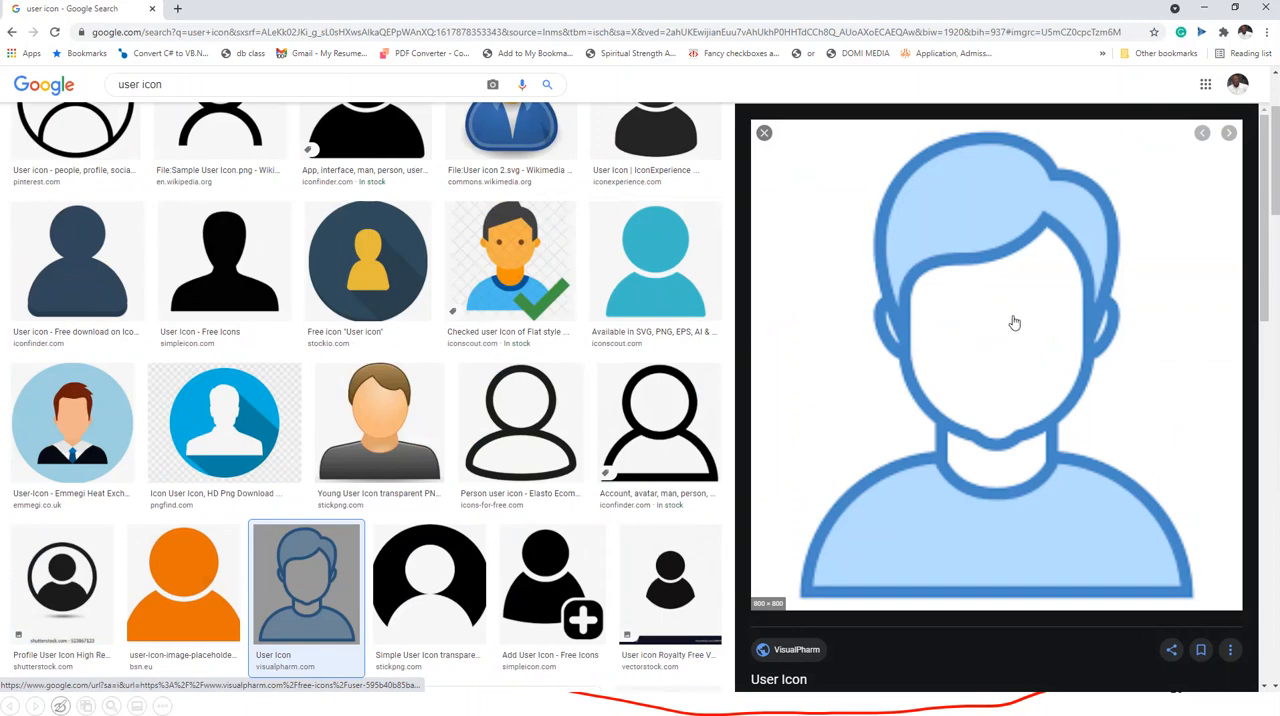
{"action": "right_click", "coordinate": [1013, 322]}
{"action": "left_click", "coordinate": [1080, 478]}
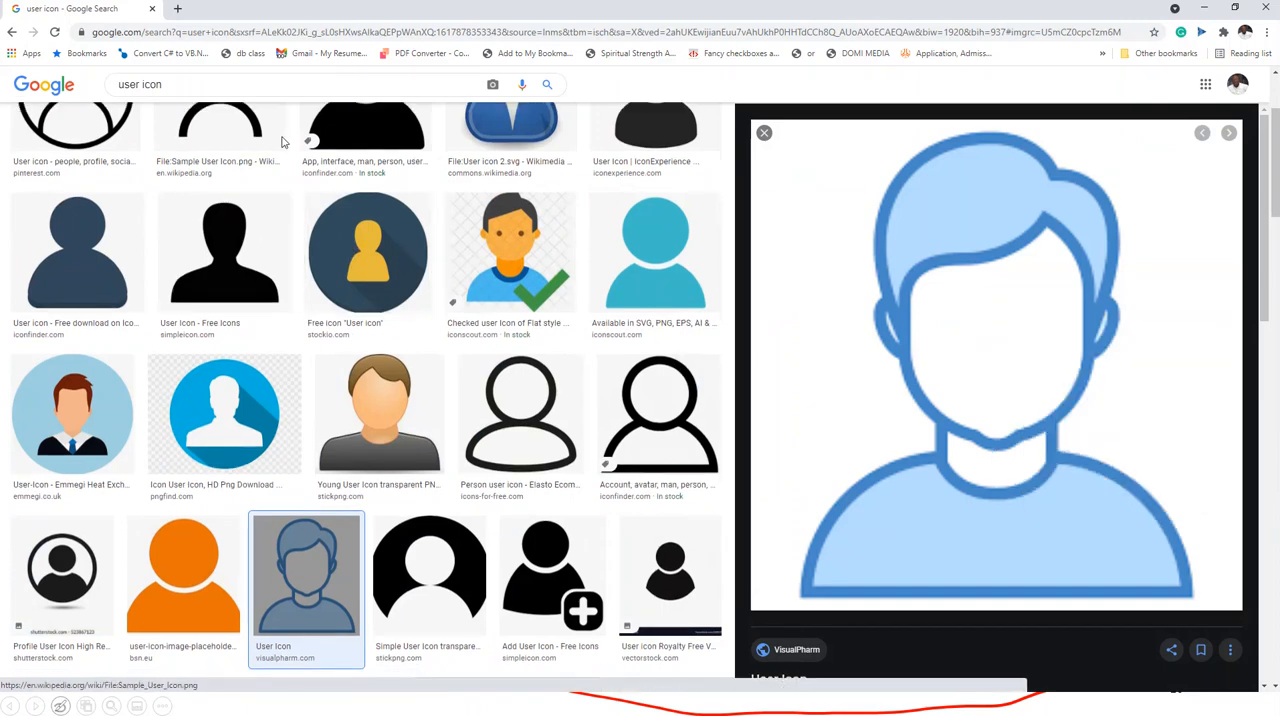
- Switch back to the diagrams.net drawing in Edge, add a new page and paste the copied user icon onto it
{"action": "left_click", "coordinate": [1235, 8]}
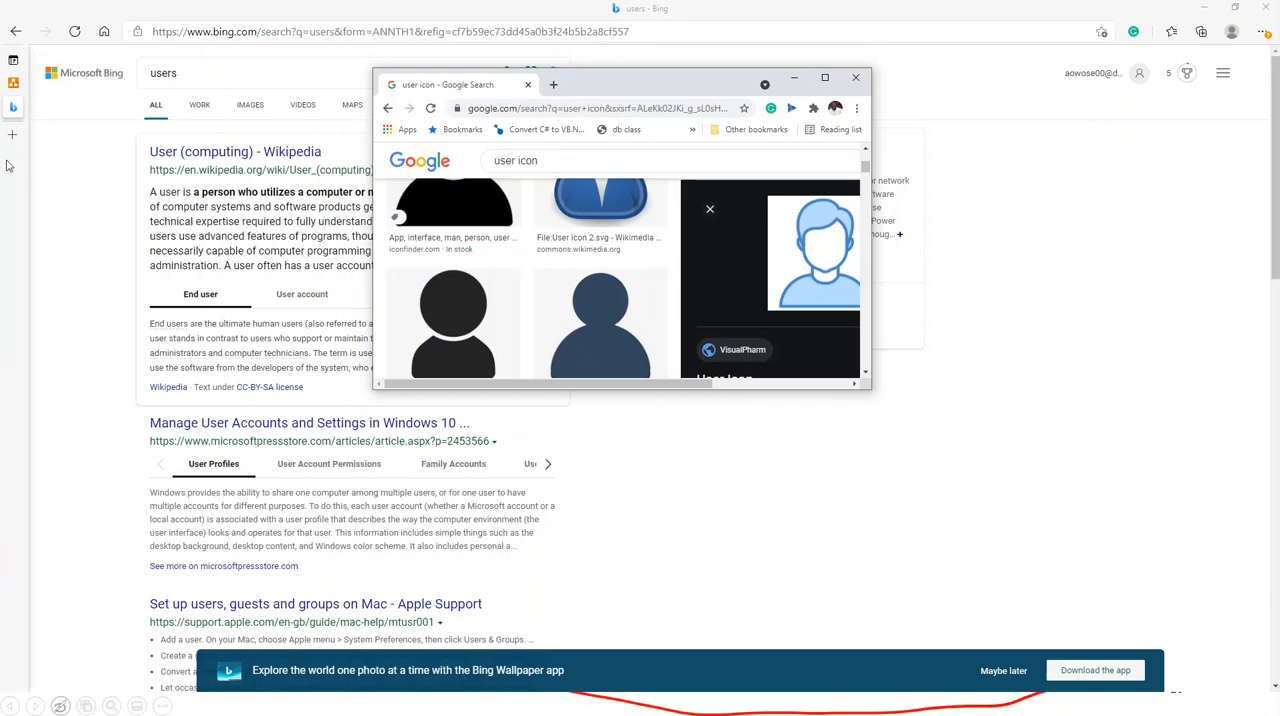
{"action": "left_click", "coordinate": [14, 82]}
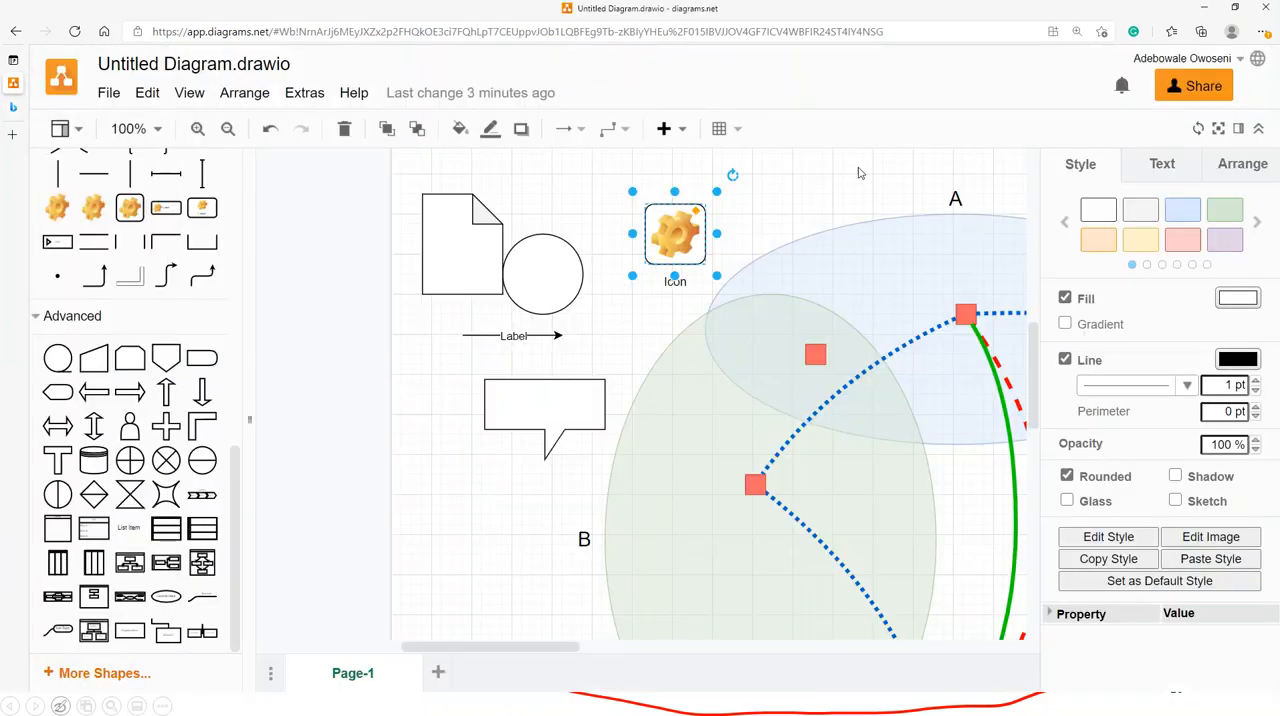
{"action": "left_click", "coordinate": [438, 673]}
{"action": "key", "text": "ctrl+v"}
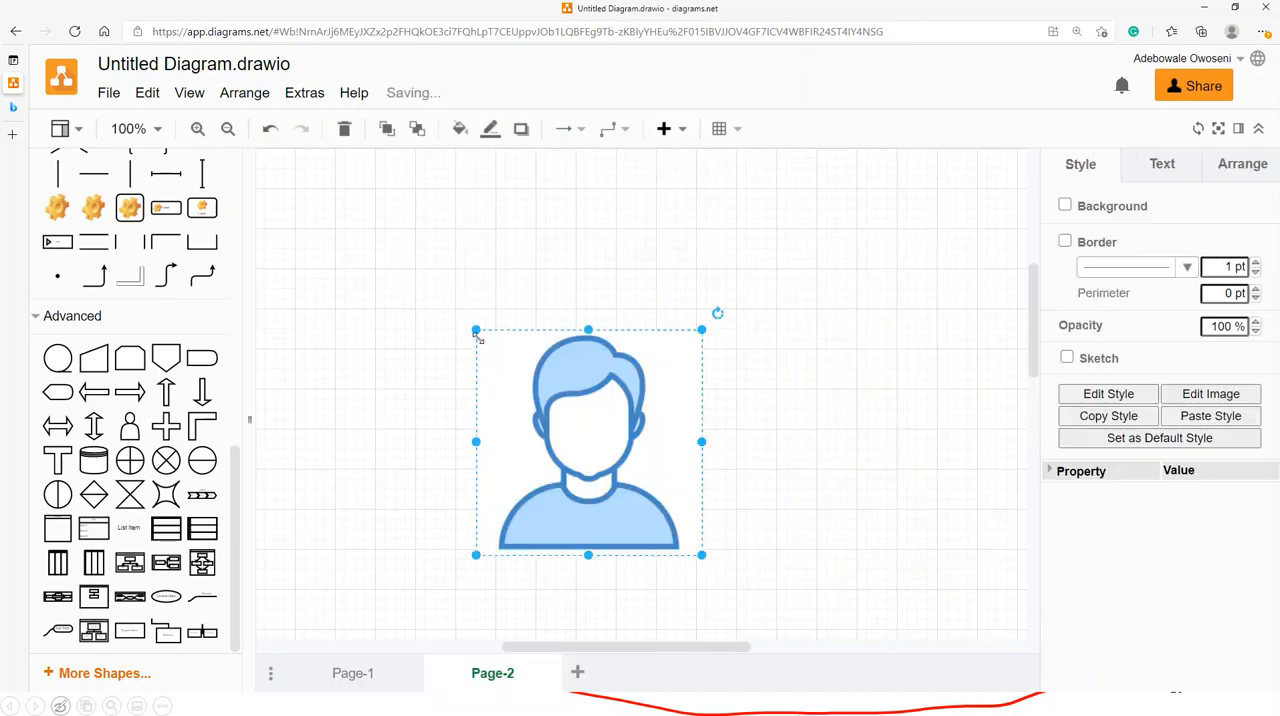
- Reposition the pasted user icon, shrink it to about half its size and deselect it
{"action": "left_click_drag", "start_coordinate": [628, 440], "coordinate": [638, 328]}
{"action": "left_click_drag", "start_coordinate": [708, 220], "coordinate": [620, 341]}
{"action": "left_click", "coordinate": [509, 234]}
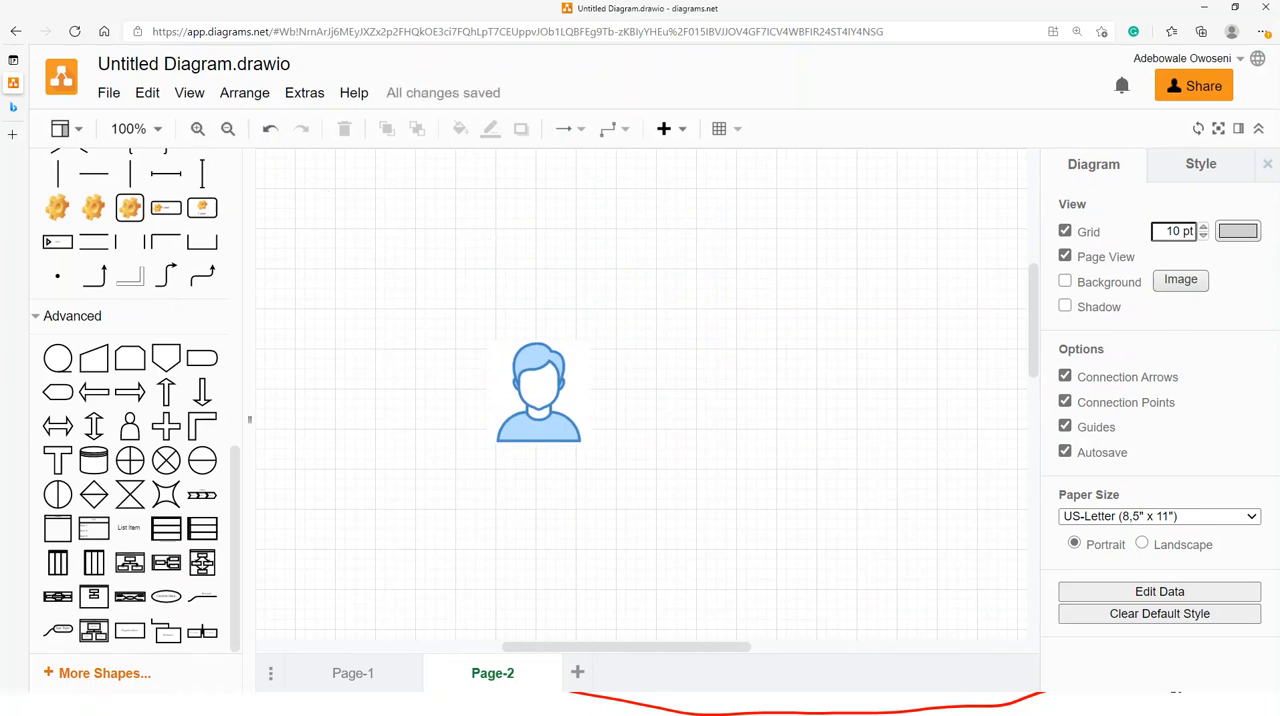
- Switch back to the Google image results in Chrome and enlarge the browser window
{"action": "key", "text": "alt+Tab"}
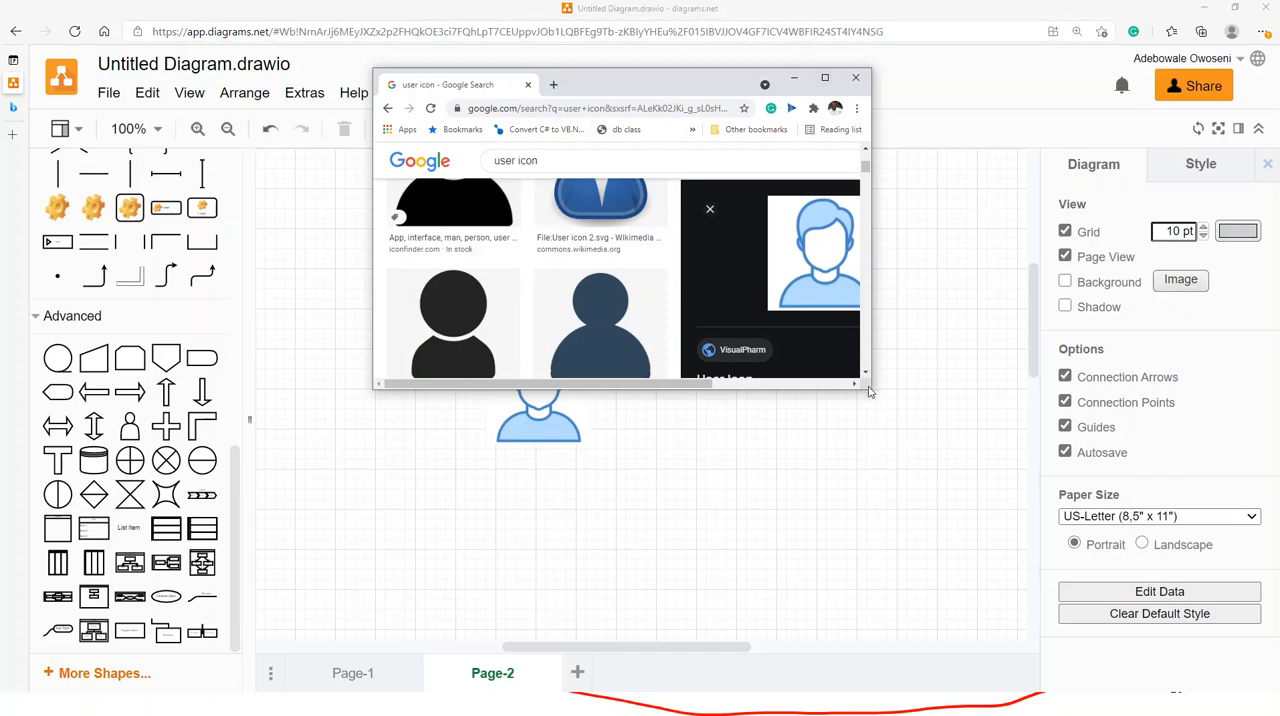
{"action": "left_click_drag", "start_coordinate": [869, 389], "coordinate": [938, 543]}
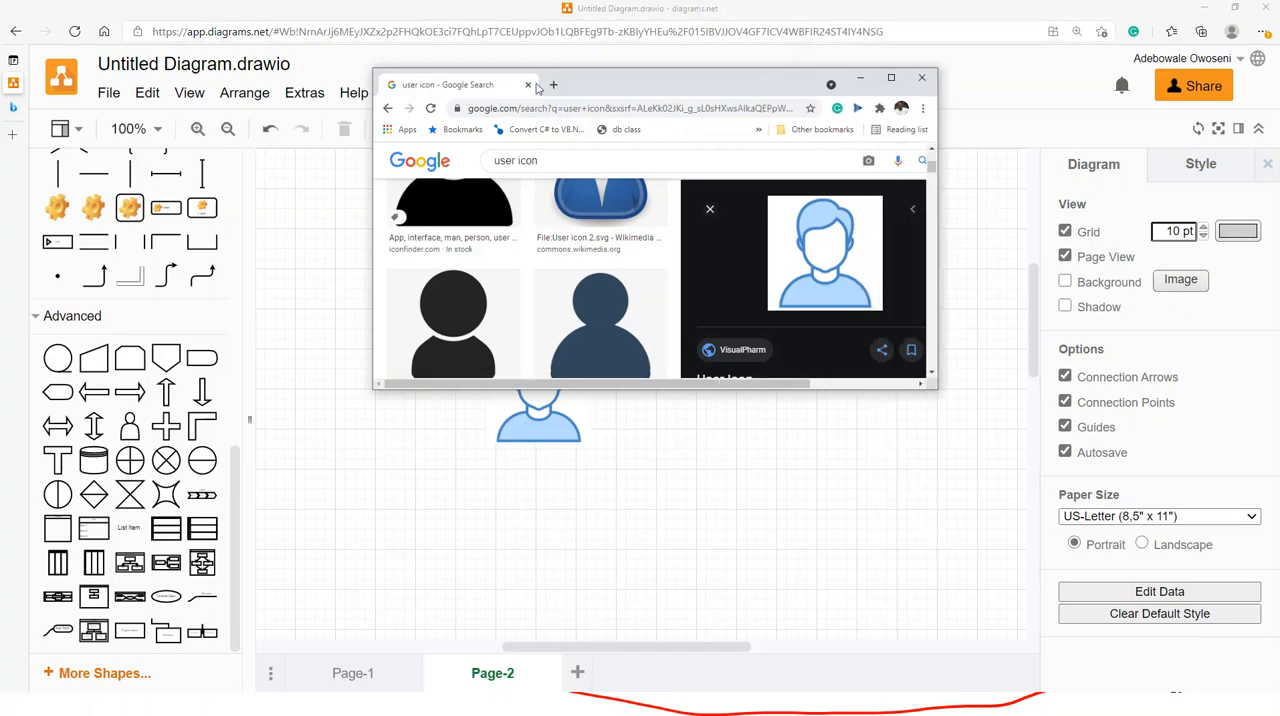
{"action": "left_click_drag", "start_coordinate": [731, 389], "coordinate": [730, 563]}
- Search Google Images for laboratory icons and widen the browser window to show more results
{"action": "left_click_drag", "start_coordinate": [514, 162], "coordinate": [483, 167]}
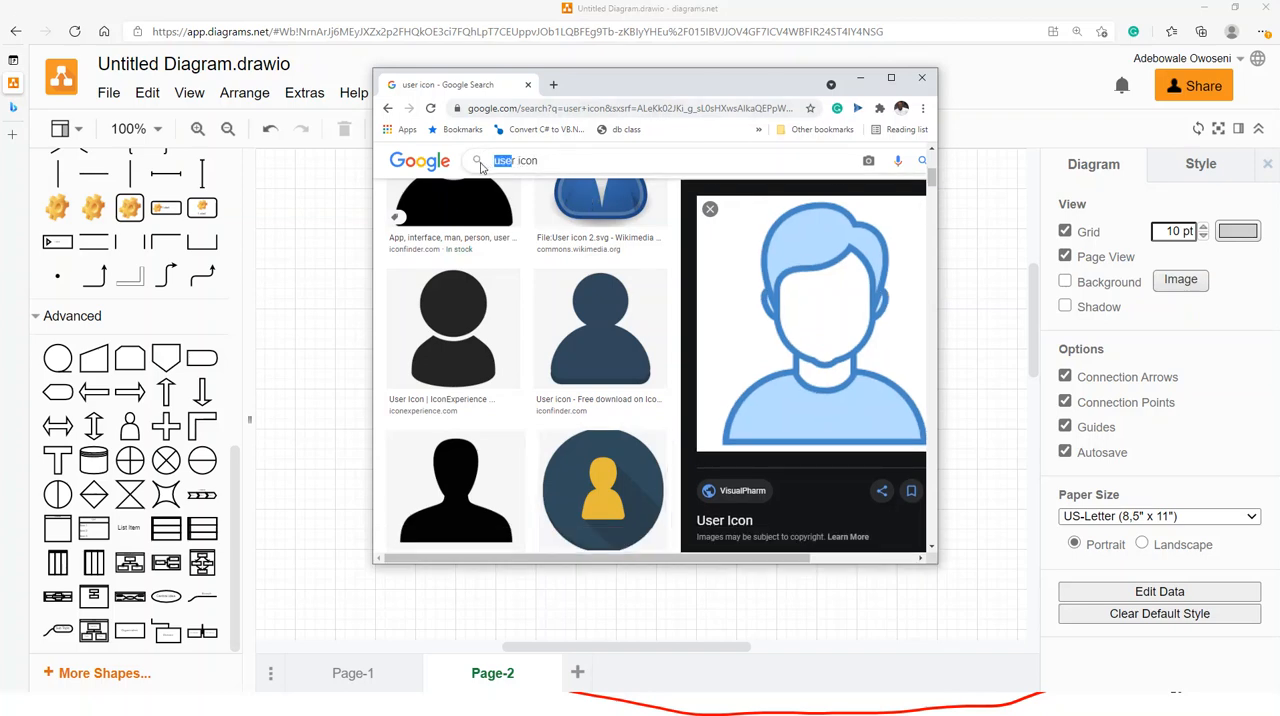
{"action": "type", "text": "lapr"}
{"action": "key", "text": "BackSpace"}
{"action": "key", "text": "BackSpace"}
{"action": "key", "text": "BackSpace"}
{"action": "key", "text": "BackSpace"}
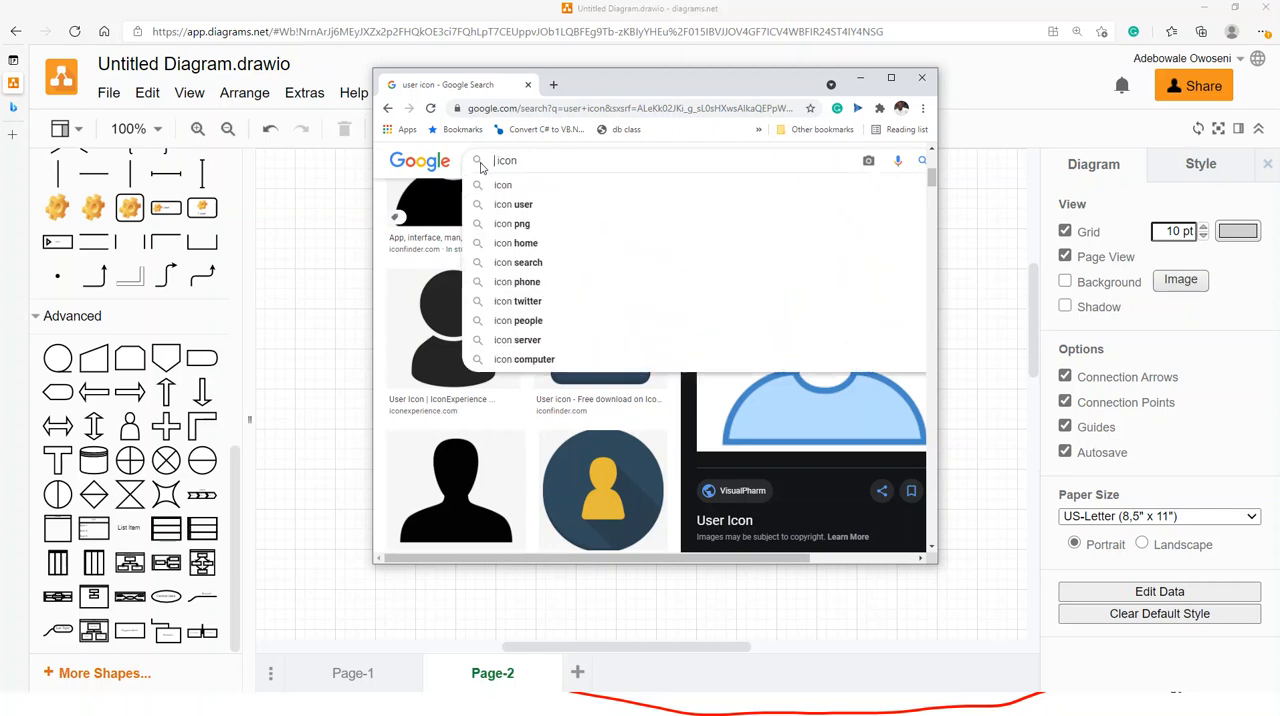
{"action": "type", "text": "laboratory icons  icon"}
{"action": "key", "text": "Return"}
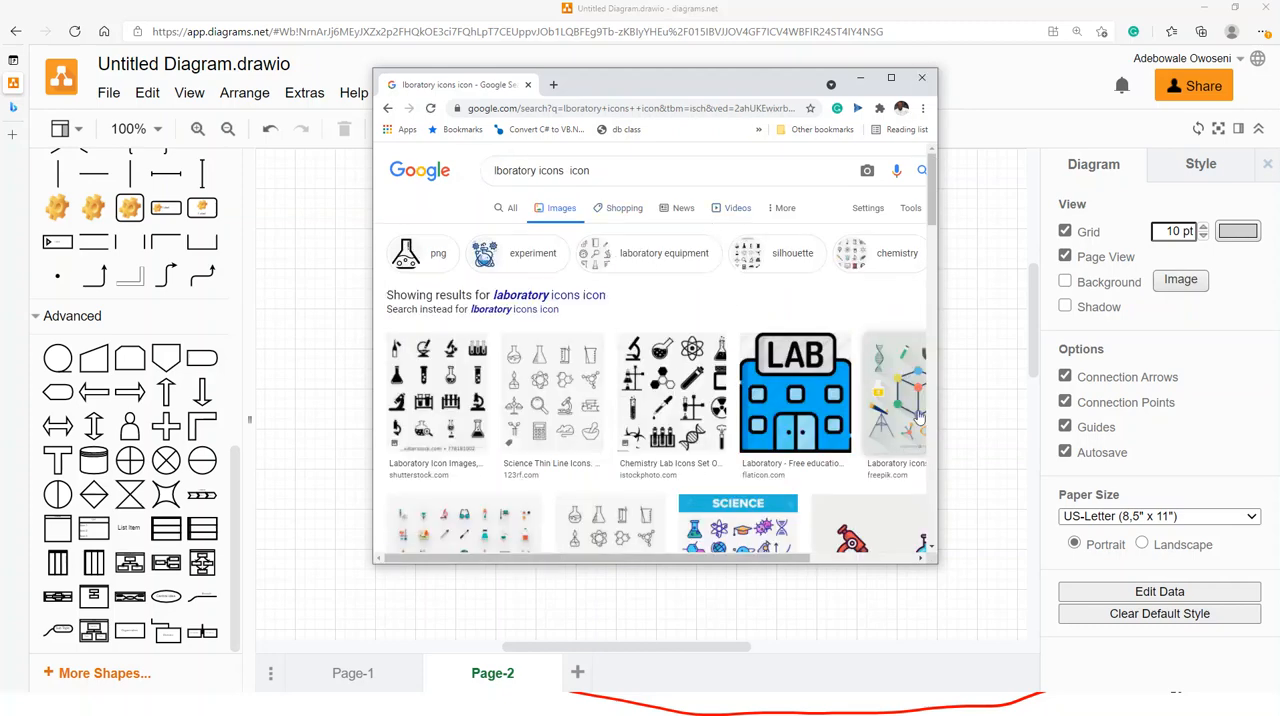
{"action": "left_click_drag", "start_coordinate": [940, 332], "coordinate": [1090, 332]}
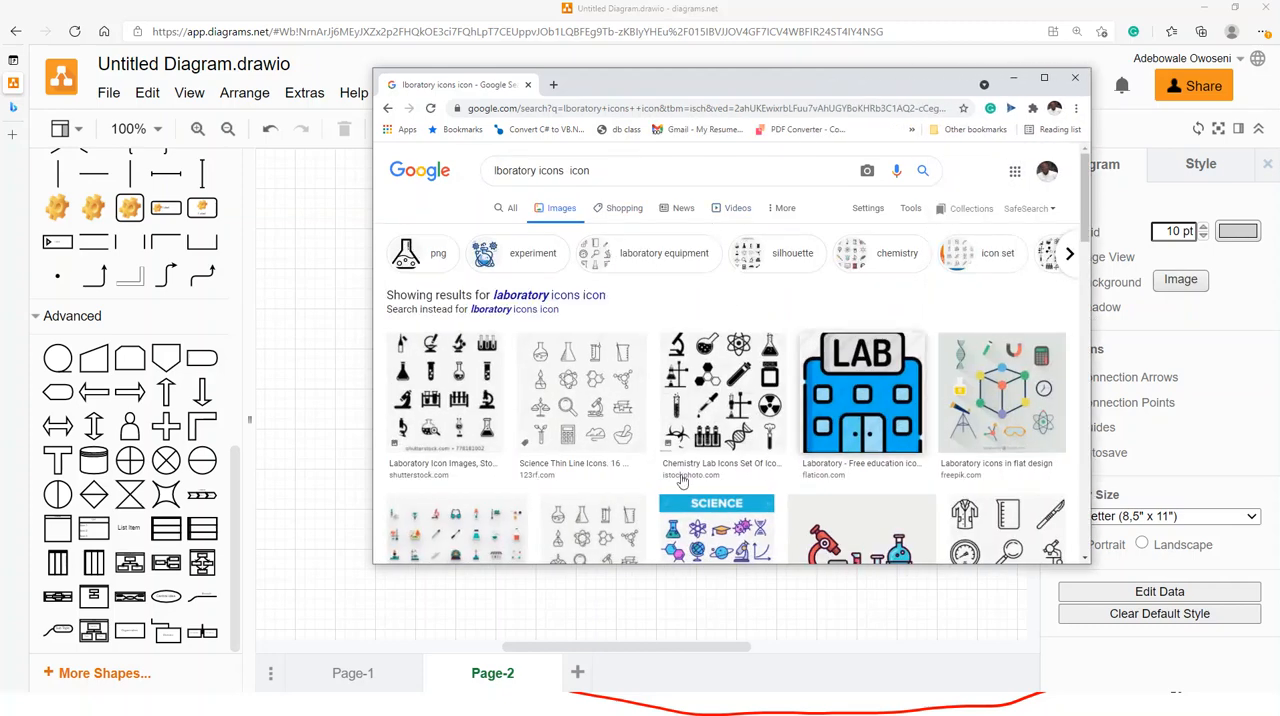
- Search Google Images for "lab tube icon" in place of the laboratory icons query
{"action": "scroll", "coordinate": [907, 415], "scroll_direction": "down", "scroll_amount": 3}
{"action": "scroll", "coordinate": [686, 429], "scroll_direction": "down", "scroll_amount": 1}
{"action": "scroll", "coordinate": [700, 420], "scroll_direction": "up", "scroll_amount": 5}
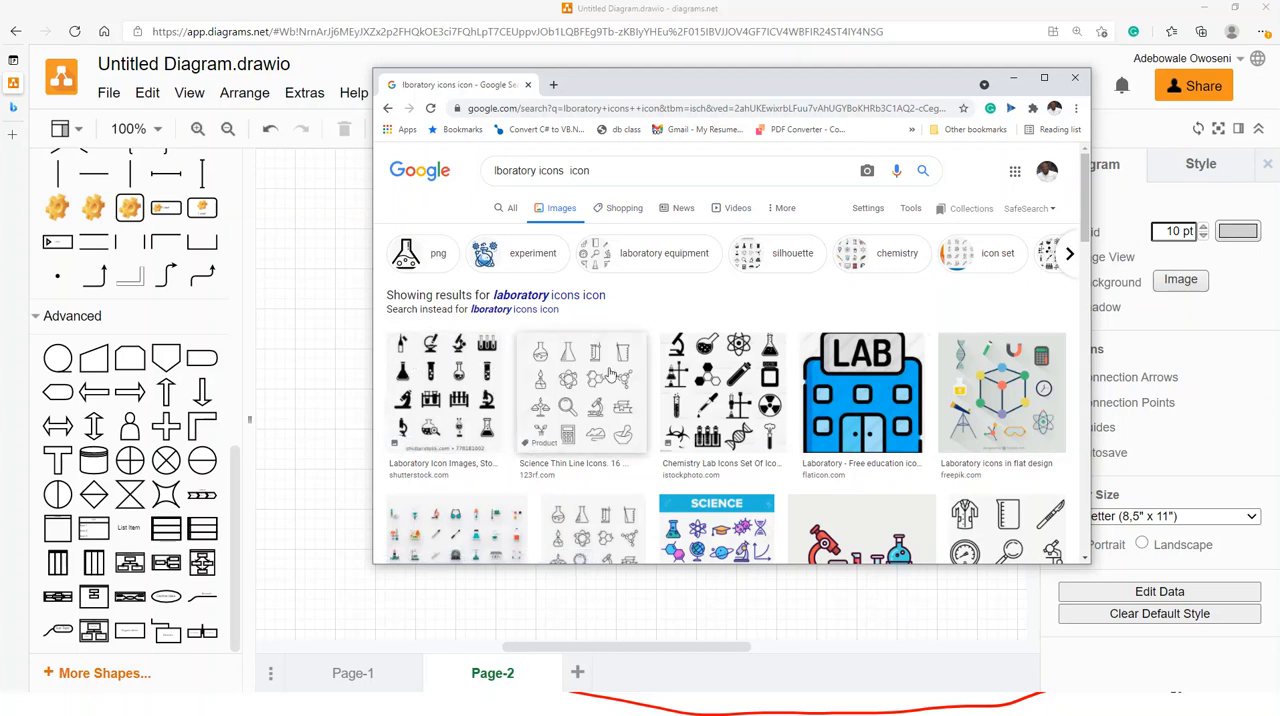
{"action": "left_click", "coordinate": [566, 172]}
{"action": "left_click_drag", "start_coordinate": [540, 172], "coordinate": [490, 170]}
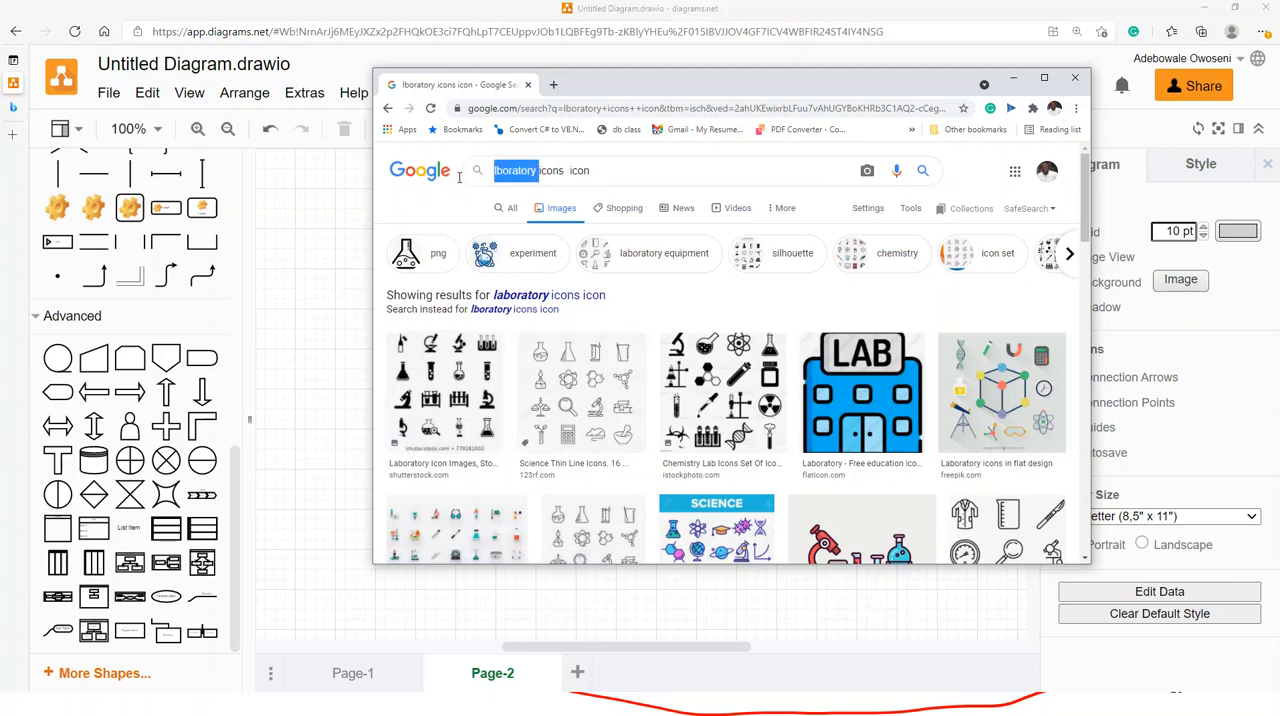
{"action": "type", "text": "lab tube"}
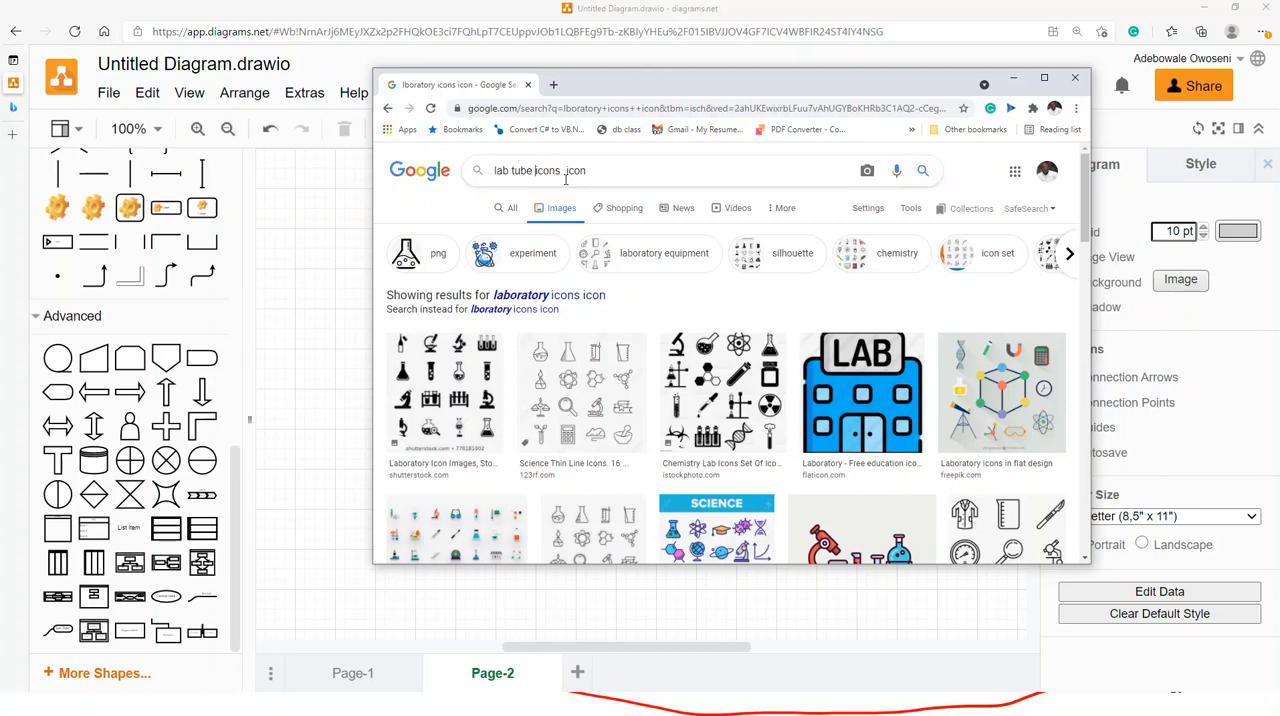
{"action": "left_click_drag", "start_coordinate": [566, 170], "coordinate": [535, 171]}
{"action": "key", "text": "BackSpace"}
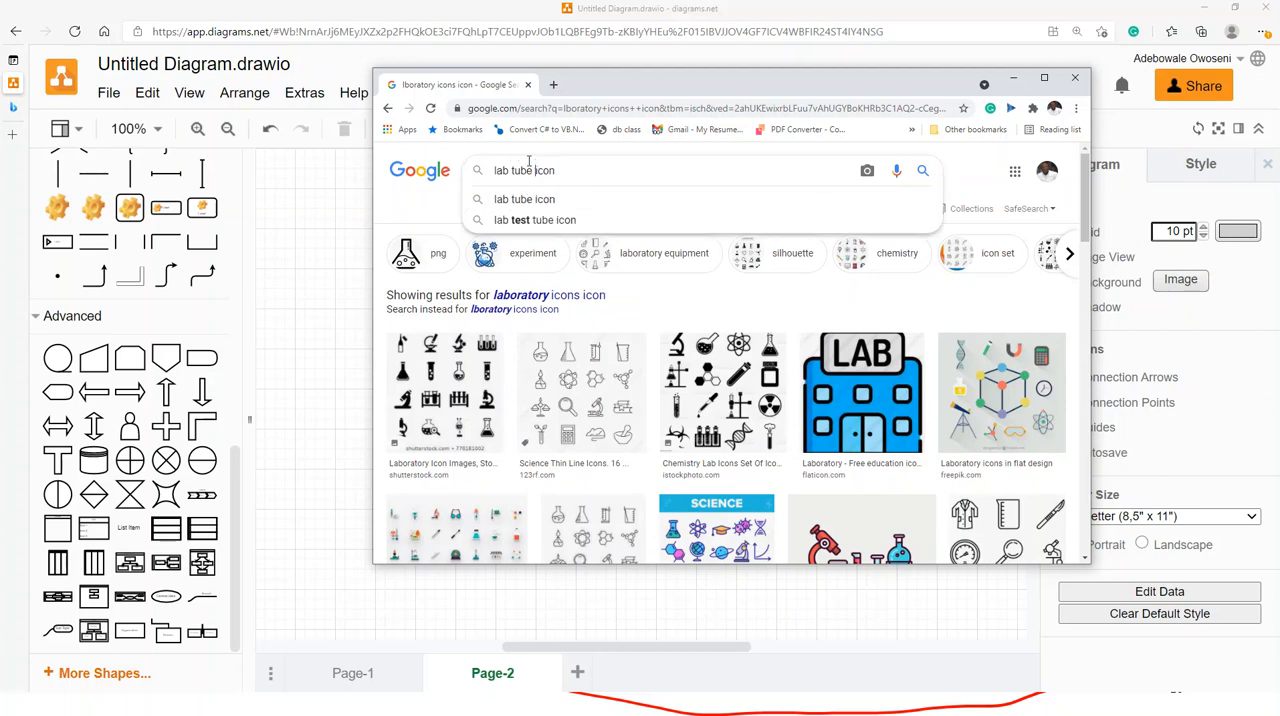
{"action": "key", "text": "Return"}
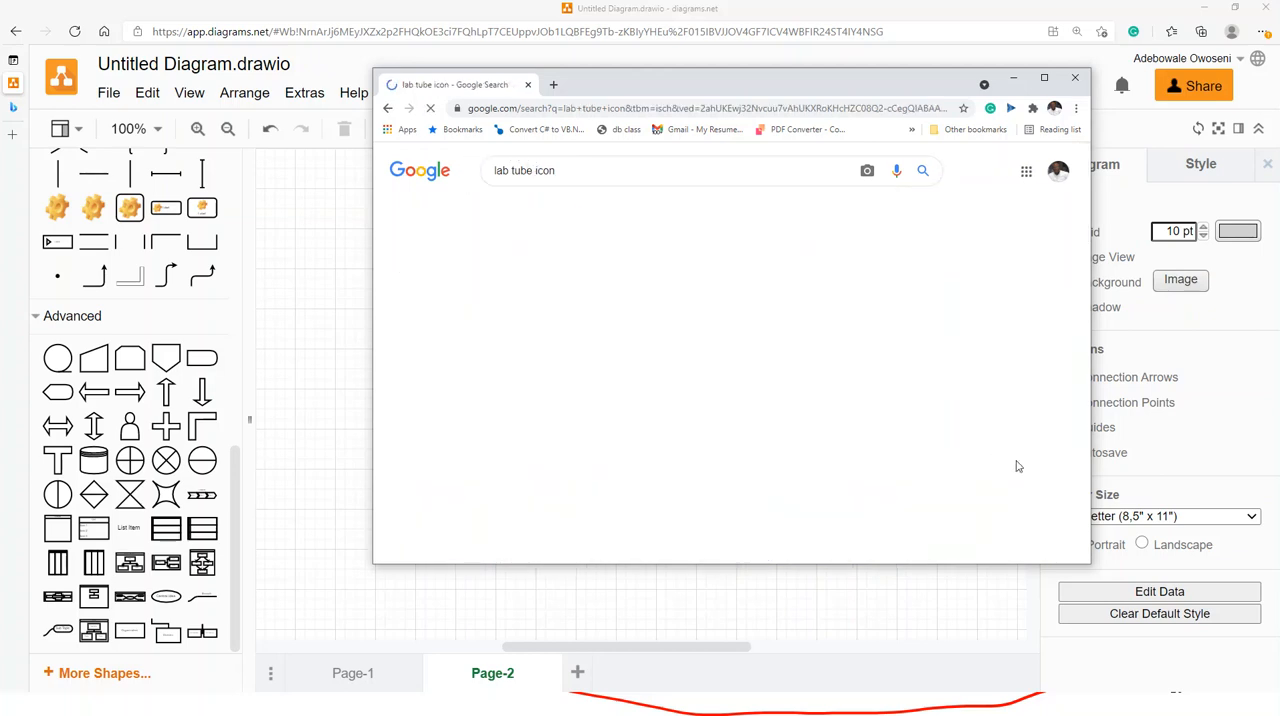
- Copy the chemistry flask image with red liquid from the results and paste it onto Page-2 of the diagrams.net drawing in Edge
{"action": "scroll", "coordinate": [749, 443], "scroll_direction": "down", "scroll_amount": 3}
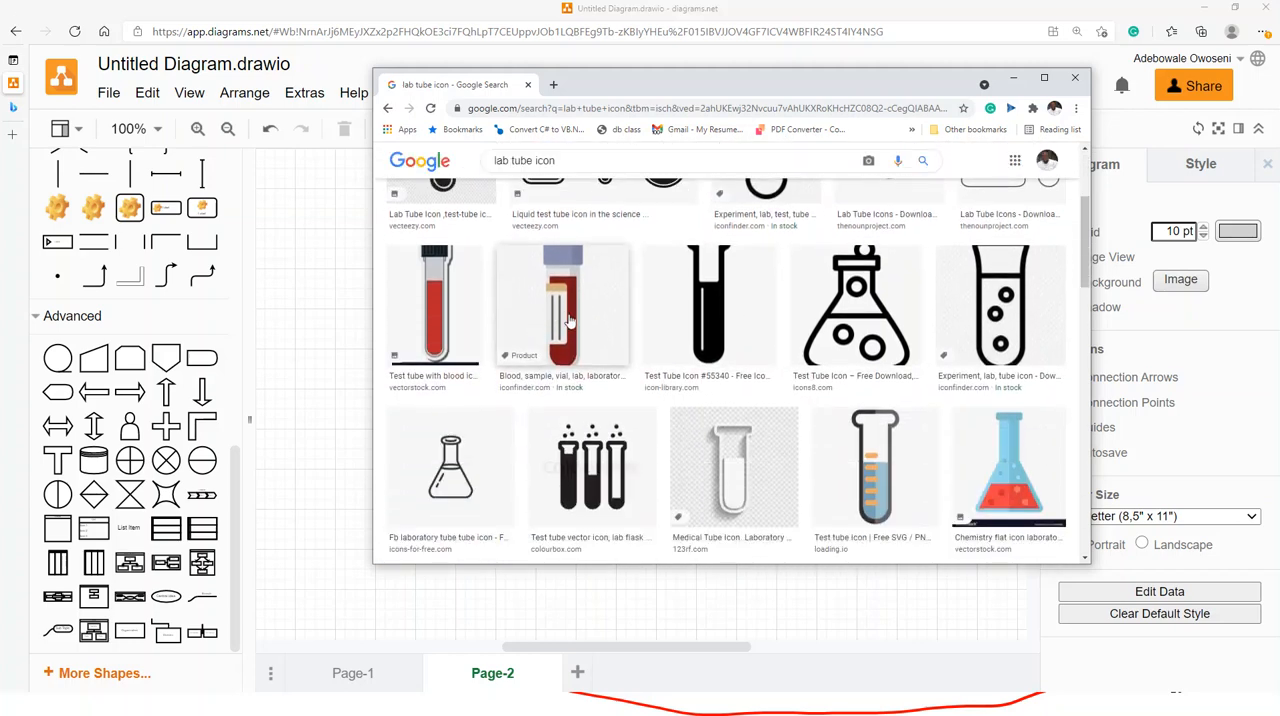
{"action": "left_click", "coordinate": [1013, 472]}
{"action": "right_click", "coordinate": [934, 331]}
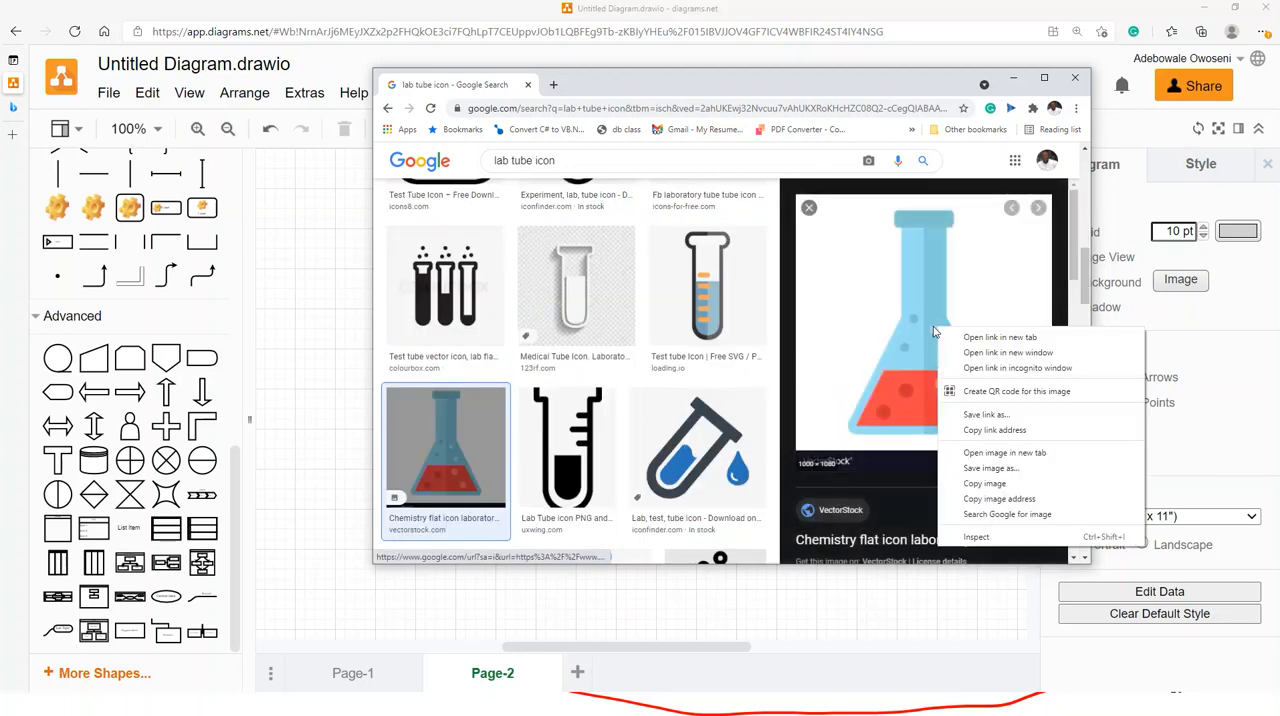
{"action": "left_click", "coordinate": [985, 484]}
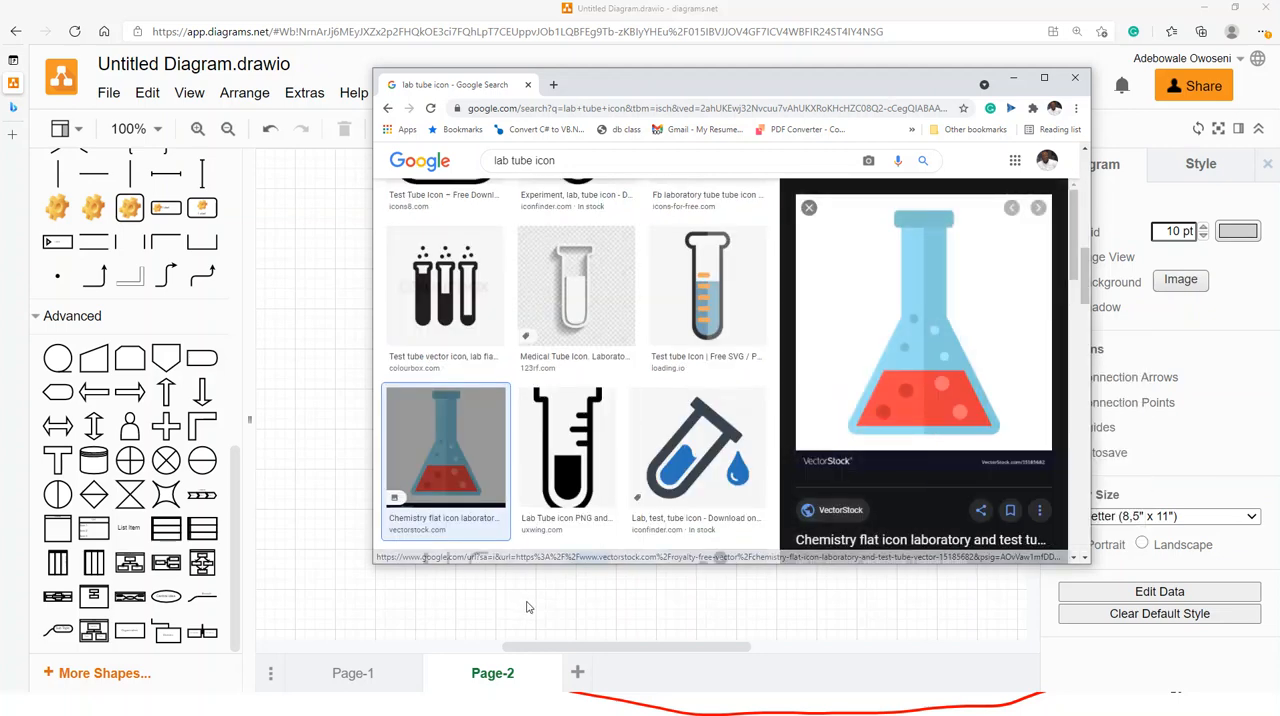
{"action": "left_click", "coordinate": [528, 607]}
{"action": "key", "text": "ctrl+v"}
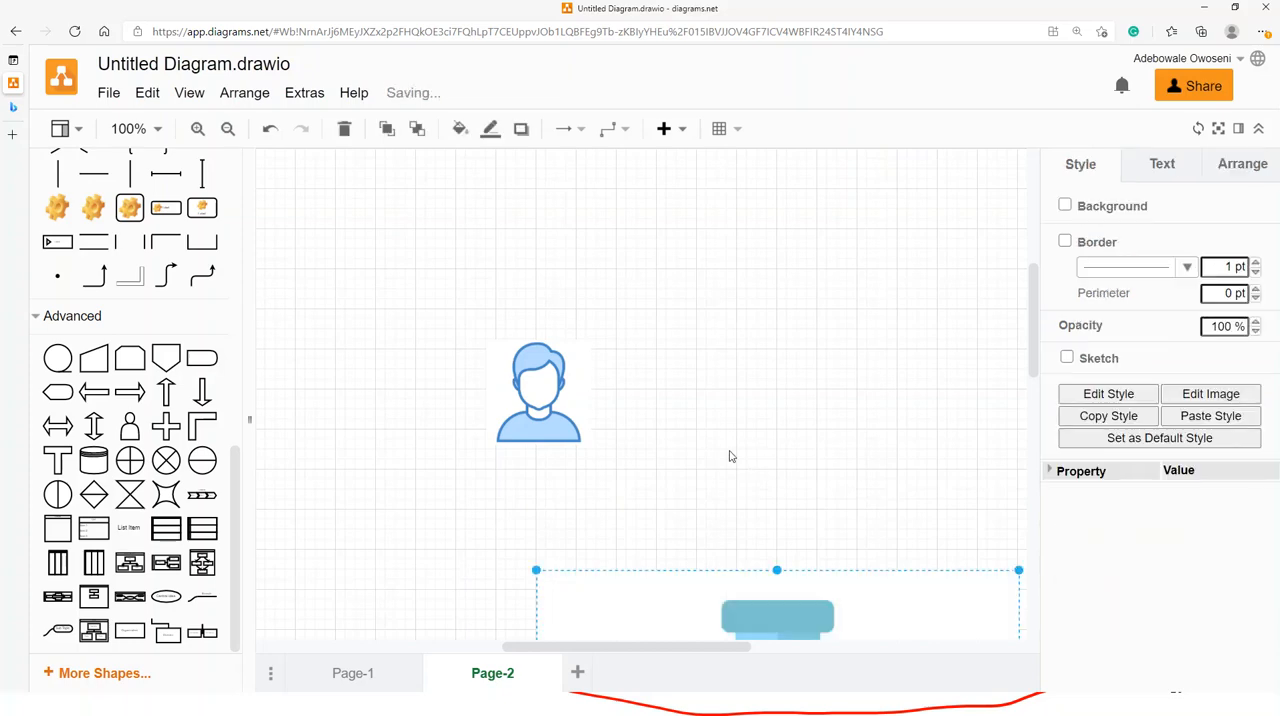
- Shrink the pasted flask image to about one fifth of its width and place it beside the user icon
{"action": "left_click_drag", "start_coordinate": [794, 633], "coordinate": [774, 222]}
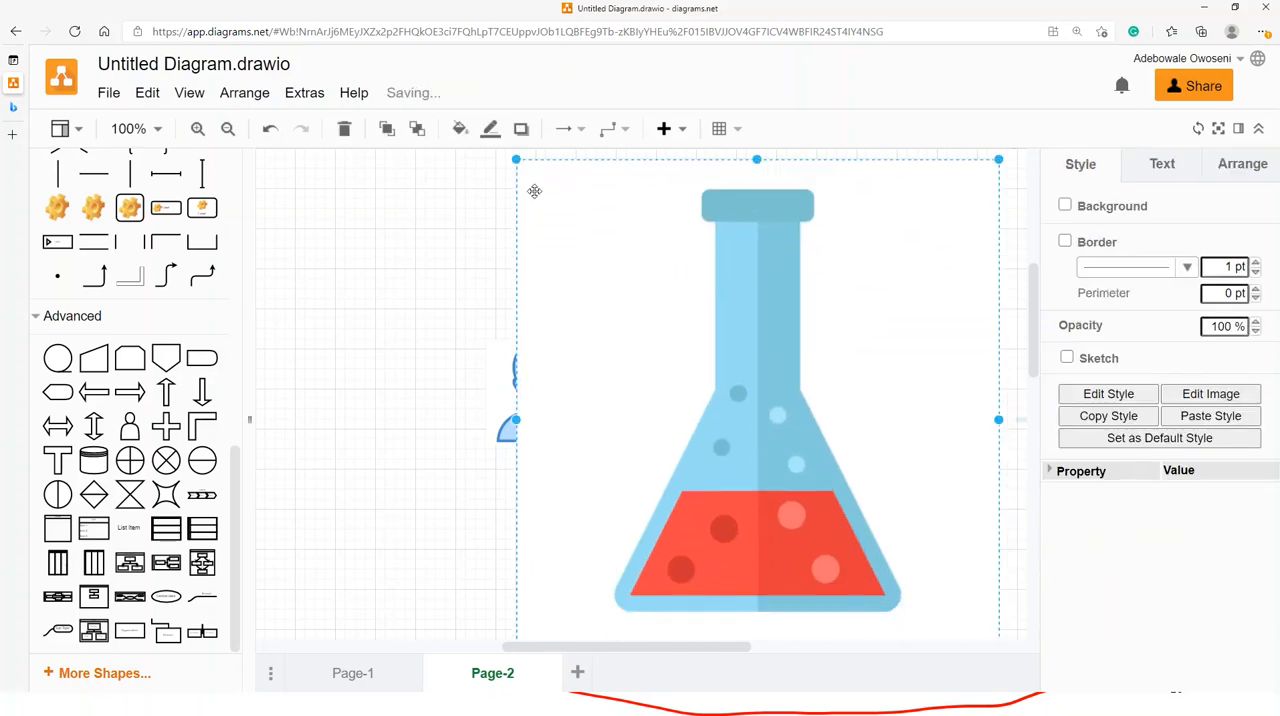
{"action": "left_click_drag", "start_coordinate": [516, 161], "coordinate": [840, 538]}
{"action": "left_click_drag", "start_coordinate": [940, 577], "coordinate": [825, 250]}
{"action": "left_click_drag", "start_coordinate": [878, 180], "coordinate": [829, 231]}
{"action": "left_click_drag", "start_coordinate": [737, 335], "coordinate": [730, 412]}
{"action": "left_click", "coordinate": [903, 391]}
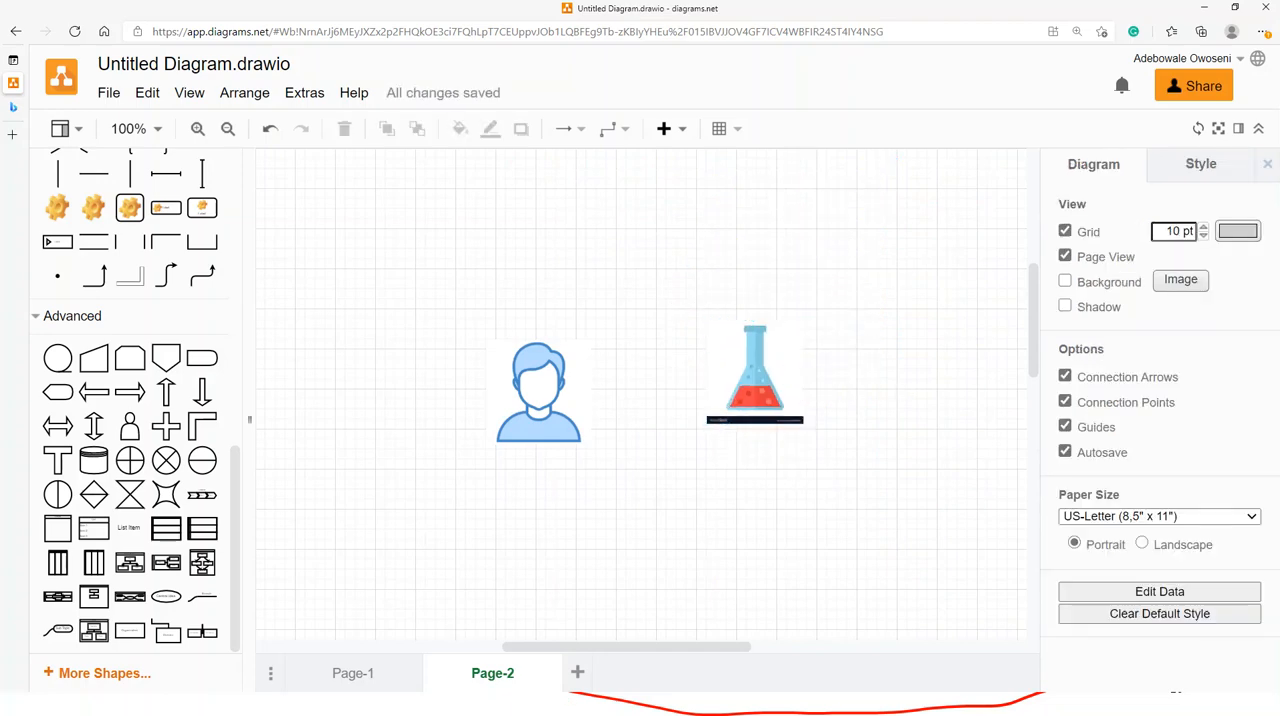
- Enlarge the flask image proportionally to about 139 by 150 pt and deselect it
{"action": "left_click", "coordinate": [752, 420]}
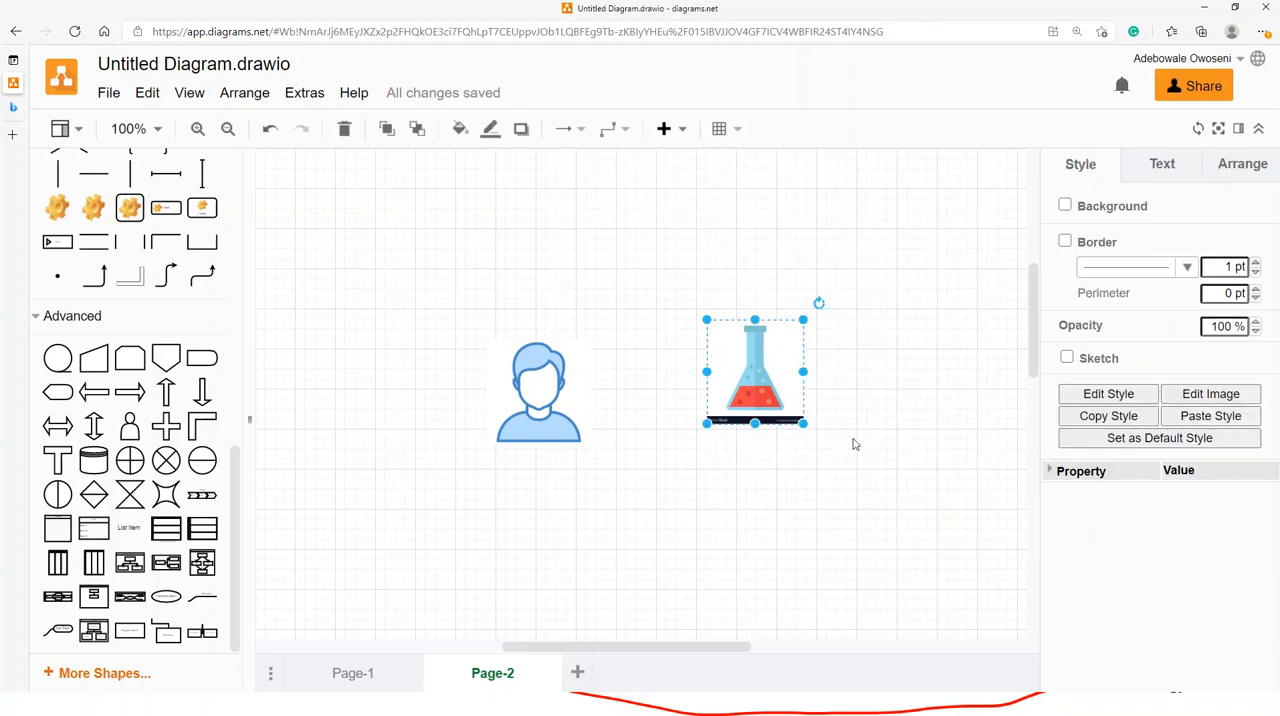
{"action": "left_click_drag", "start_coordinate": [809, 424], "coordinate": [847, 470]}
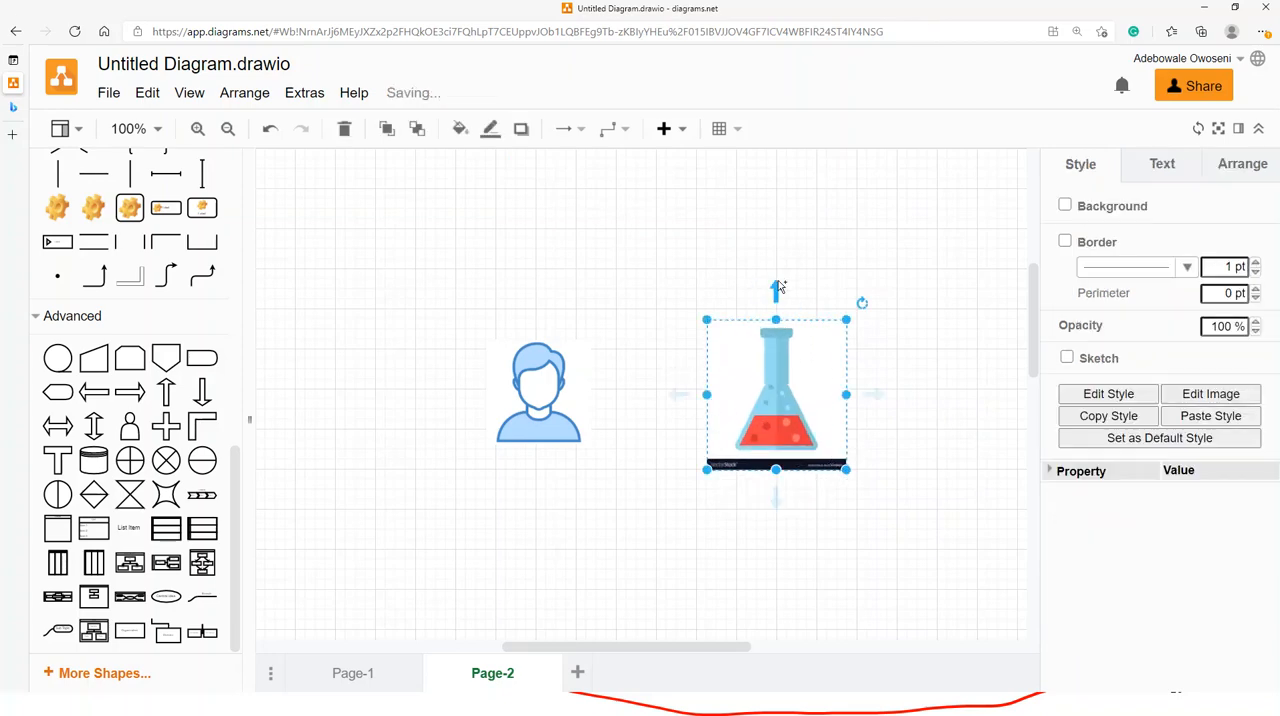
{"action": "left_click", "coordinate": [945, 371]}
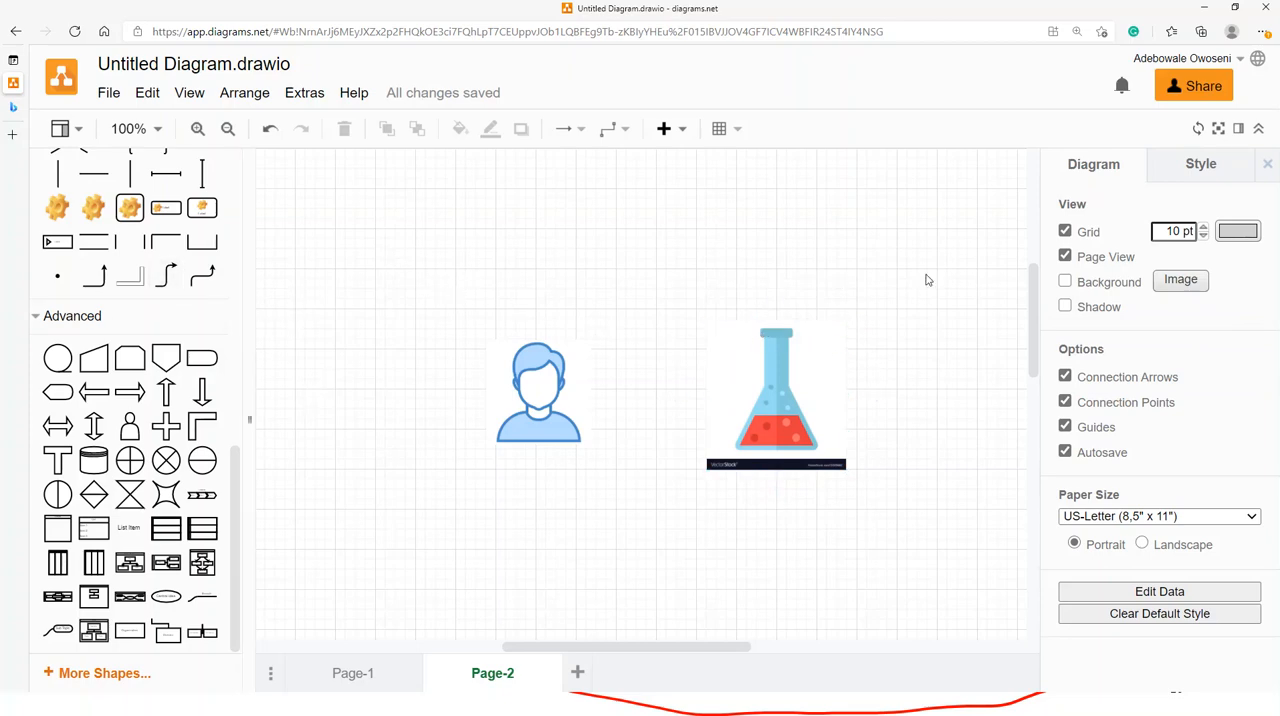
- Reposition the flask image beside the user icon at about 450 pt from the left and 140 pt from the top
{"action": "scroll", "coordinate": [820, 398], "scroll_direction": "up", "scroll_amount": 2}
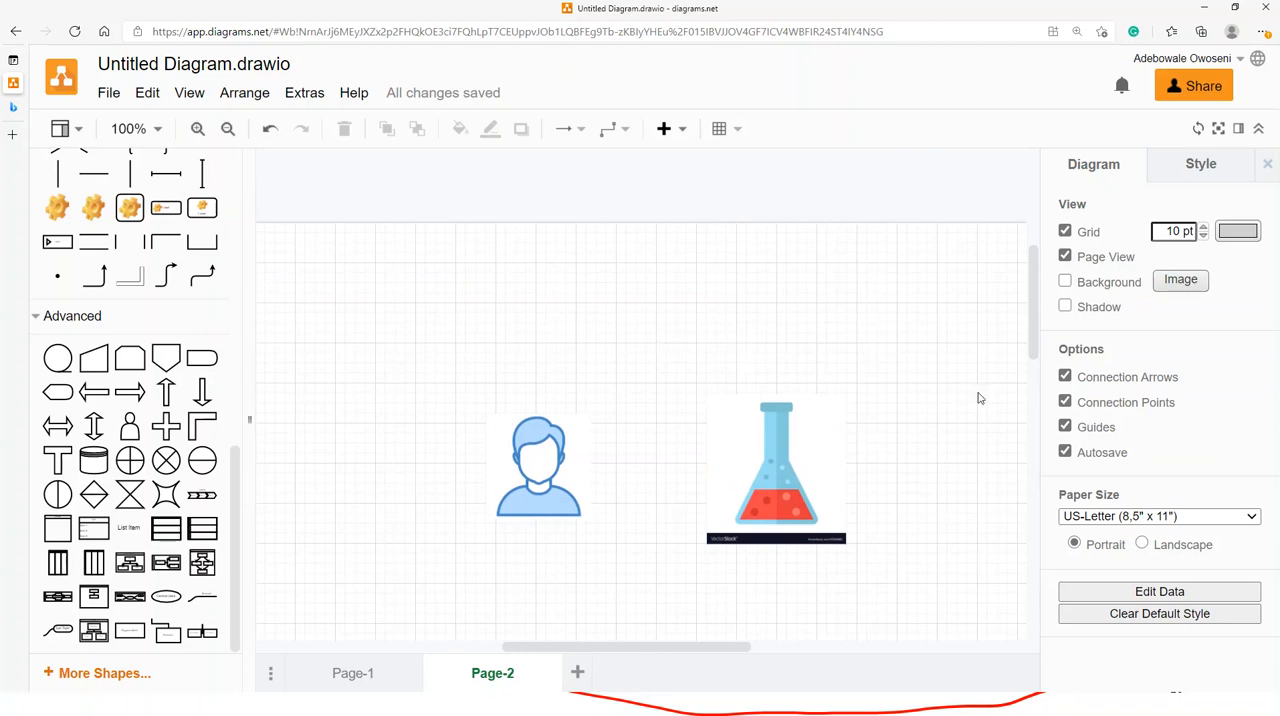
{"action": "left_click_drag", "start_coordinate": [820, 486], "coordinate": [769, 436]}
{"action": "left_click", "coordinate": [398, 309]}
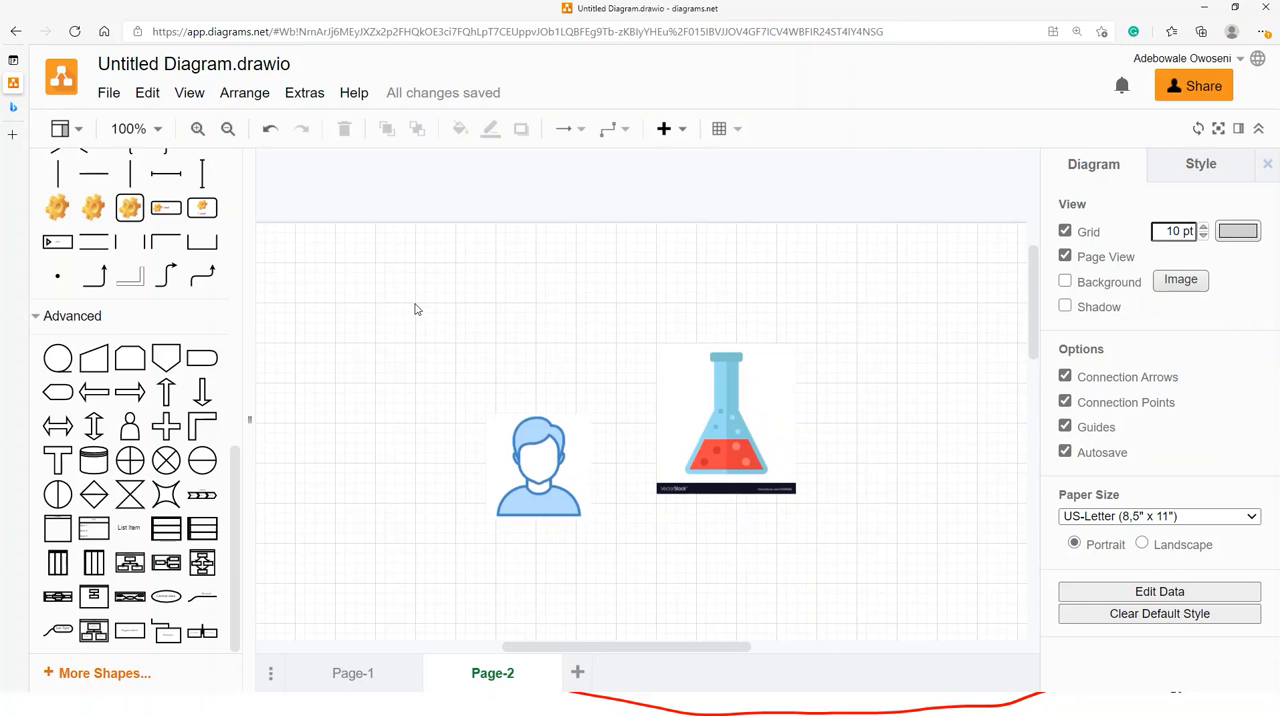
{"action": "left_click_drag", "start_coordinate": [688, 450], "coordinate": [798, 445]}
{"action": "left_click", "coordinate": [928, 349]}
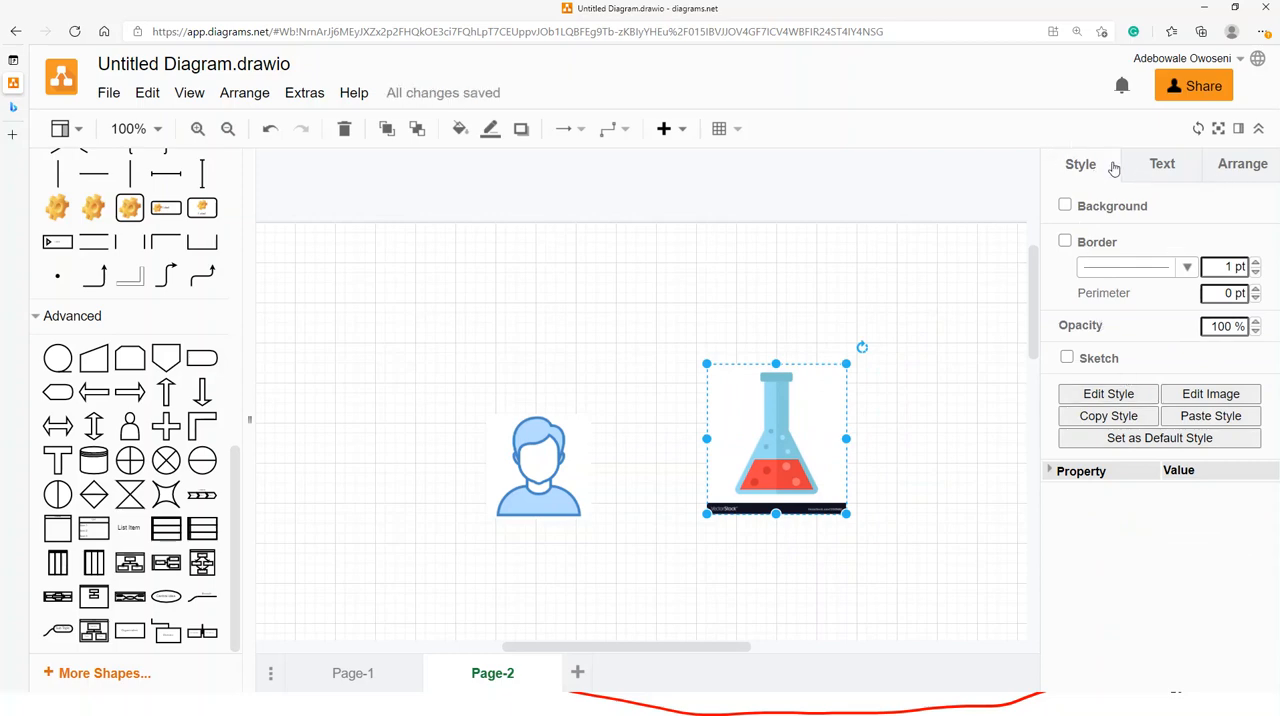
- Review the arrangement, style and text settings available for the flask image
{"action": "left_click", "coordinate": [1240, 168]}
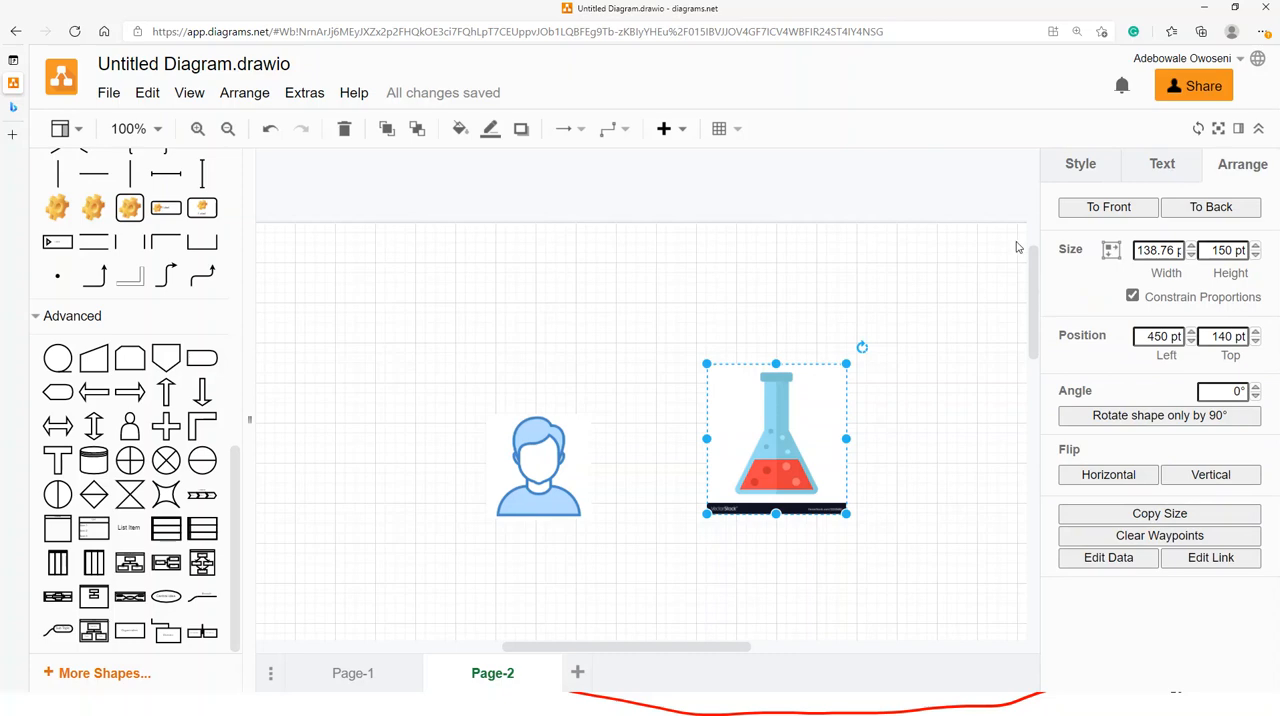
{"action": "left_click", "coordinate": [1075, 166]}
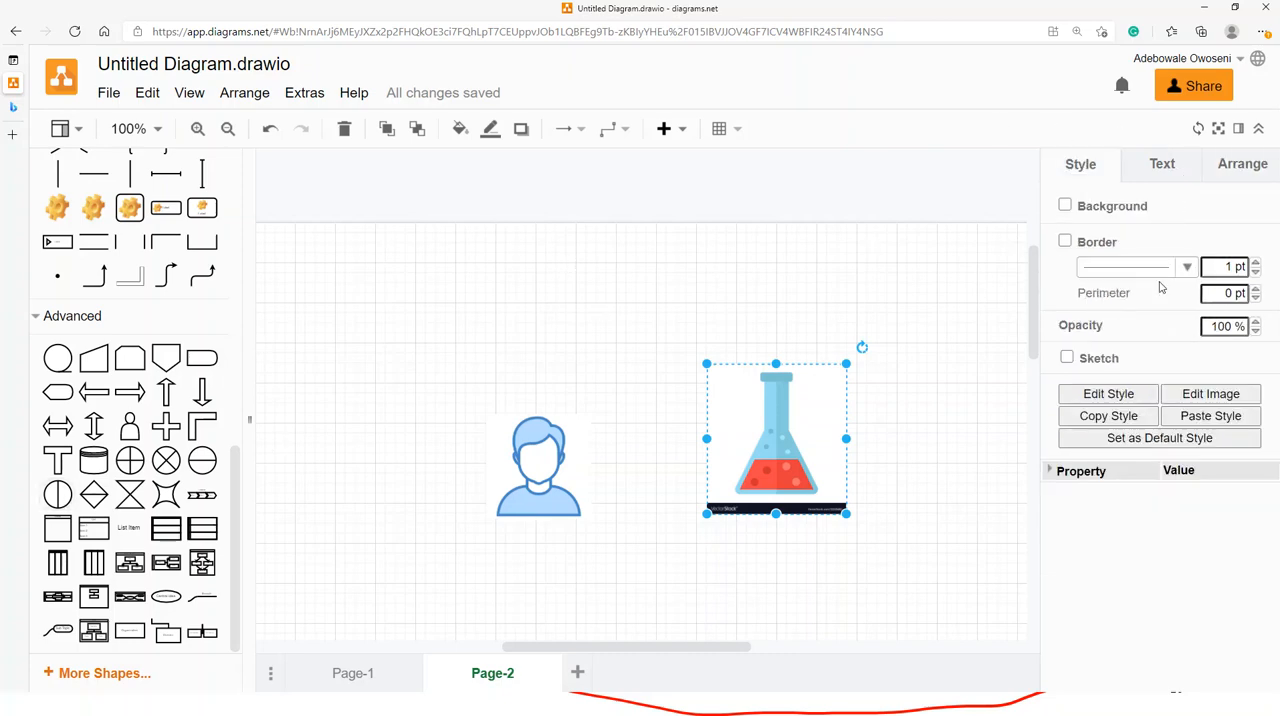
{"action": "left_click", "coordinate": [1160, 165]}
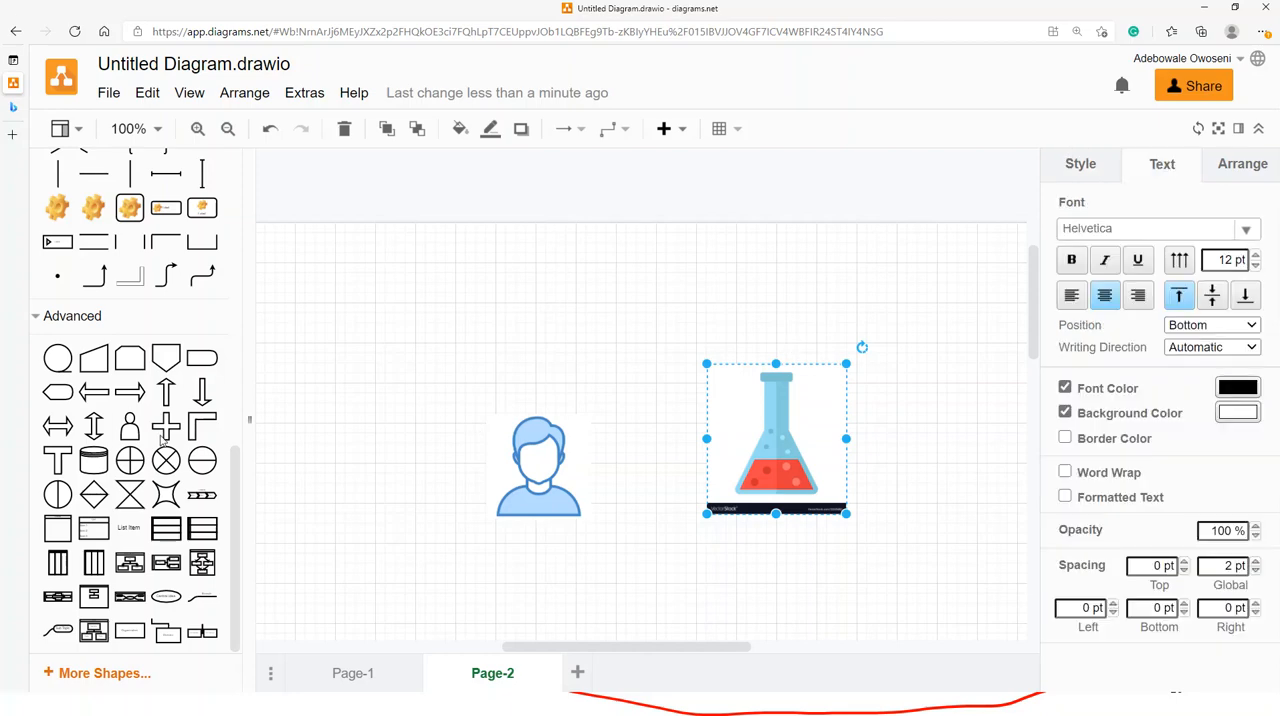
- Add a rounded rectangle from the General shapes below the flask image and deselect it
{"action": "scroll", "coordinate": [110, 350], "scroll_direction": "up", "scroll_amount": 6}
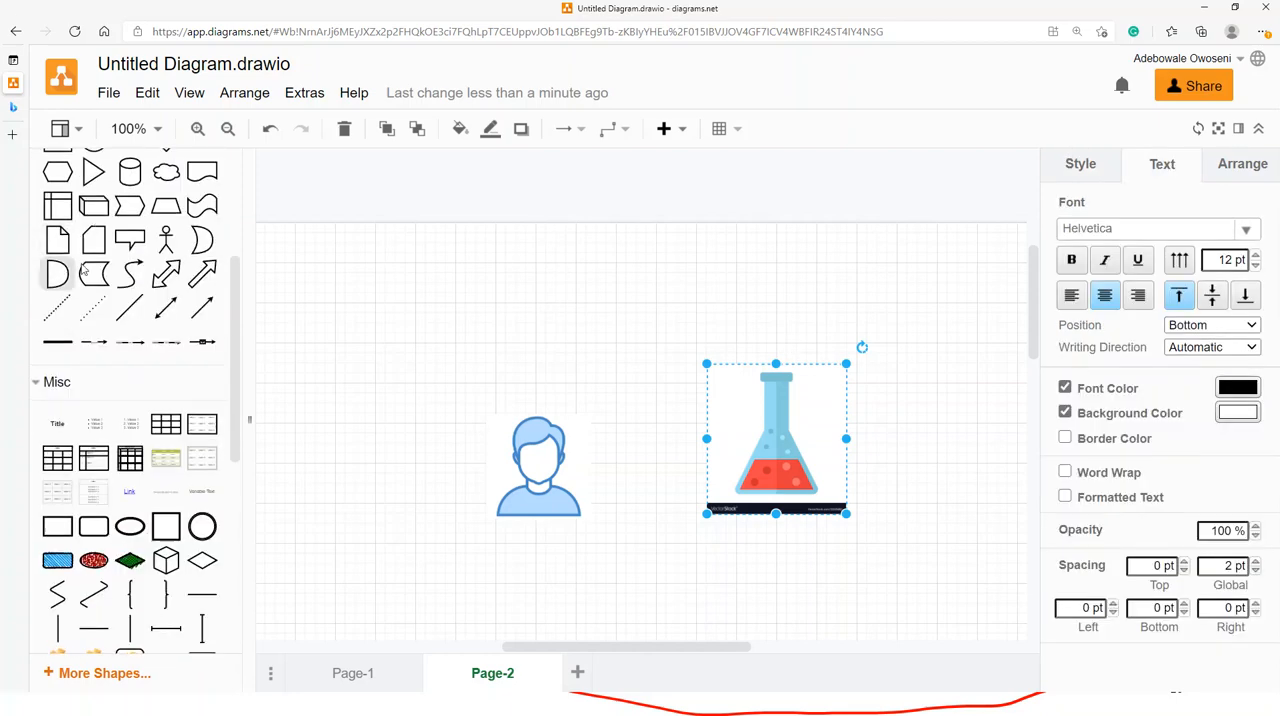
{"action": "scroll", "coordinate": [84, 271], "scroll_direction": "up", "scroll_amount": 3}
{"action": "left_click_drag", "start_coordinate": [94, 357], "coordinate": [679, 601]}
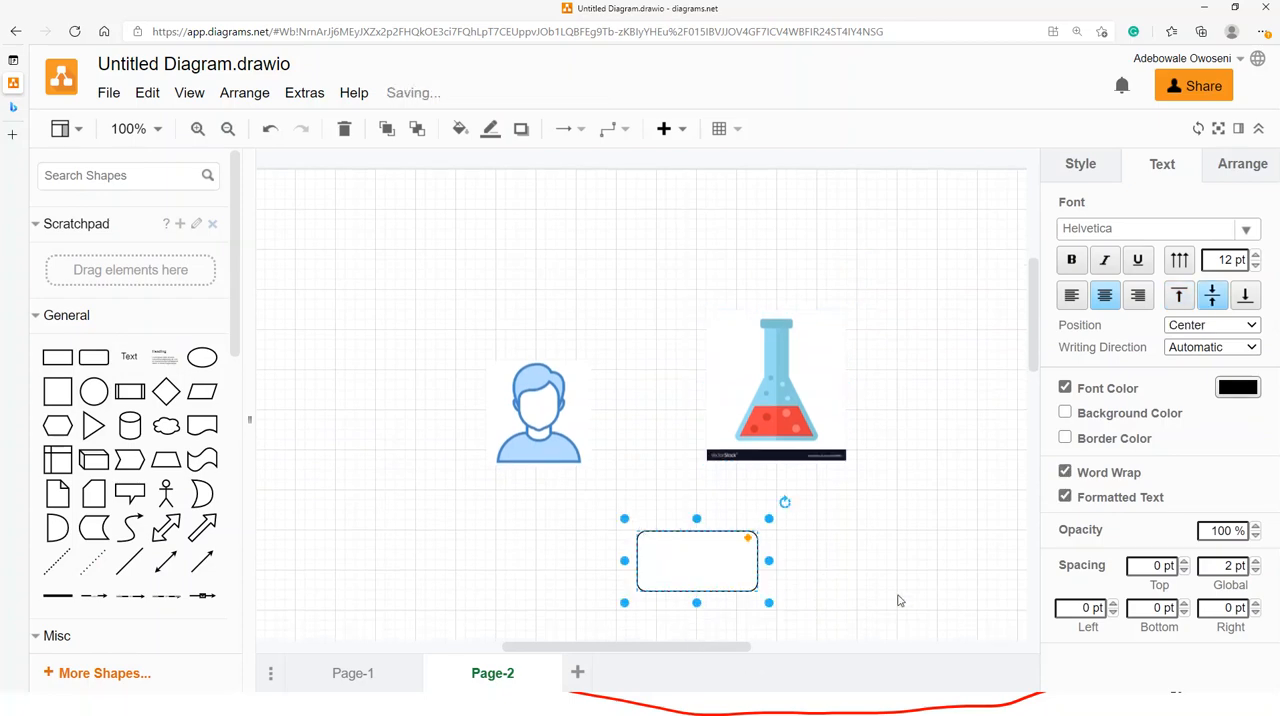
{"action": "left_click", "coordinate": [926, 509]}
- Add a text element to the right of the rounded rectangle and format it bold at 31 pt
{"action": "left_click_drag", "start_coordinate": [129, 357], "coordinate": [877, 510]}
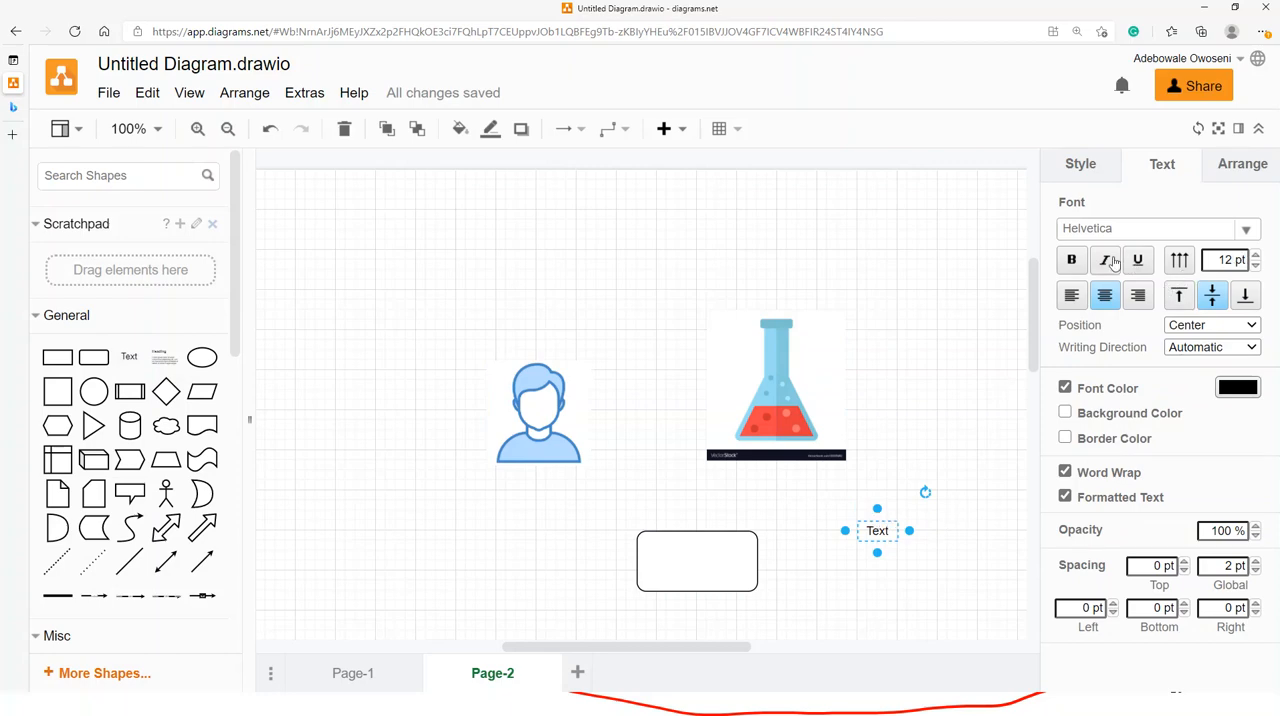
{"action": "left_click", "coordinate": [1071, 260]}
{"action": "left_click", "coordinate": [1257, 256]}
{"action": "left_click", "coordinate": [1257, 256]}
{"action": "left_click", "coordinate": [1257, 256]}
{"action": "left_click", "coordinate": [1257, 256]}
{"action": "left_click", "coordinate": [1257, 256]}
{"action": "left_click", "coordinate": [1257, 256]}
{"action": "left_click", "coordinate": [1257, 256]}
{"action": "left_click", "coordinate": [1257, 256]}
{"action": "left_click", "coordinate": [1257, 256]}
{"action": "left_click", "coordinate": [1257, 256]}
{"action": "left_click", "coordinate": [1257, 256]}
{"action": "left_click", "coordinate": [1257, 256]}
{"action": "left_click", "coordinate": [1257, 256]}
{"action": "left_click", "coordinate": [1257, 256]}
{"action": "left_click", "coordinate": [1258, 255]}
{"action": "left_click", "coordinate": [1258, 255]}
{"action": "left_click", "coordinate": [1258, 255]}
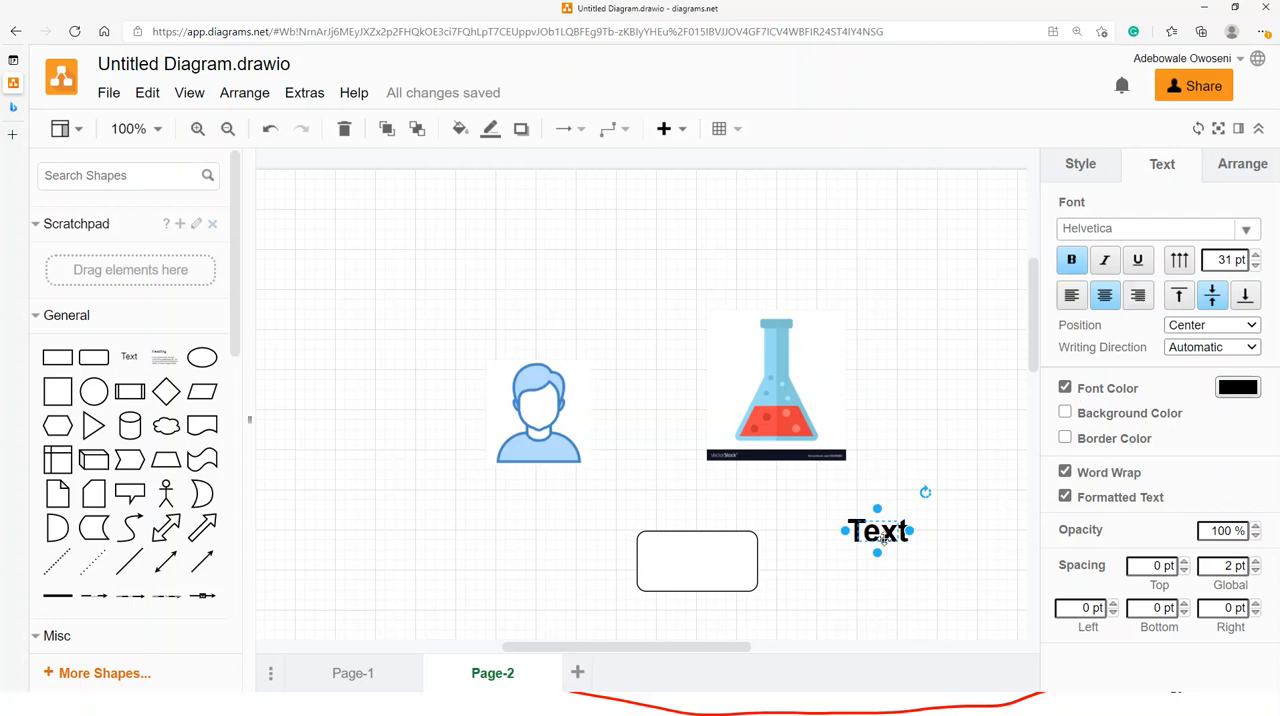
- Widen the text element to more than twice its width, try left alignment and set its text to right-aligned
{"action": "left_click_drag", "start_coordinate": [911, 530], "coordinate": [1009, 530]}
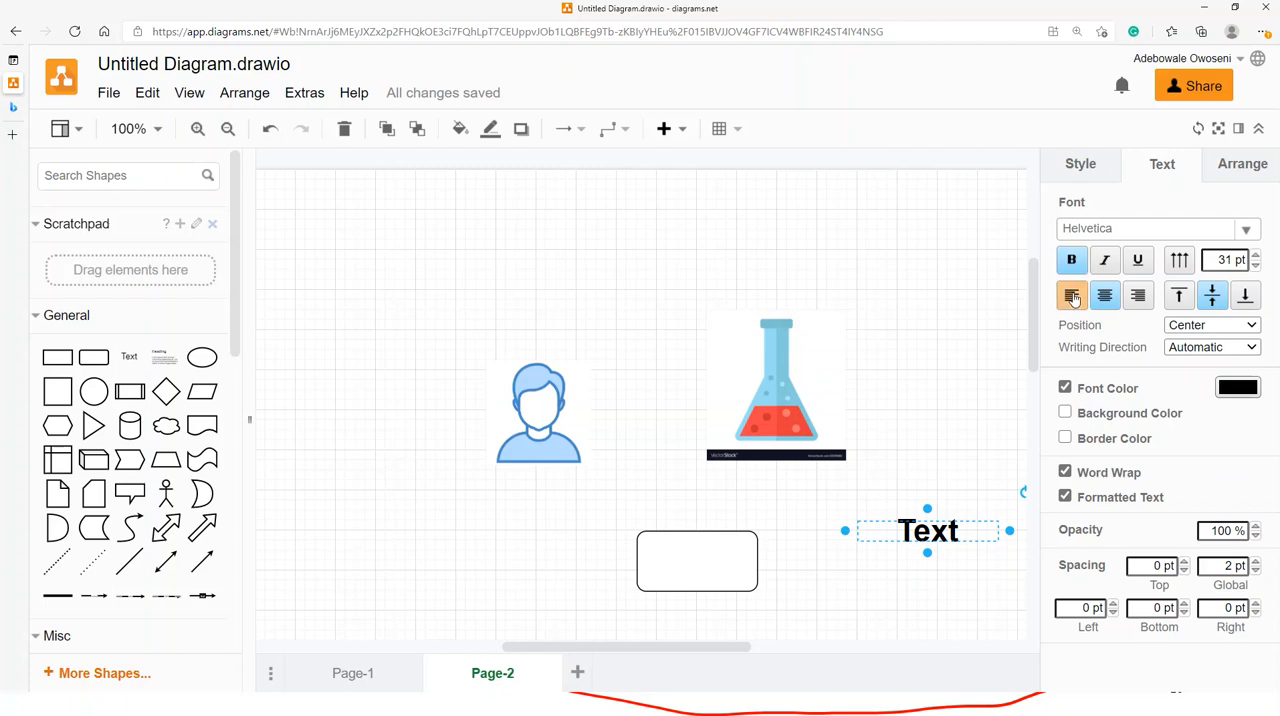
{"action": "left_click", "coordinate": [1071, 296]}
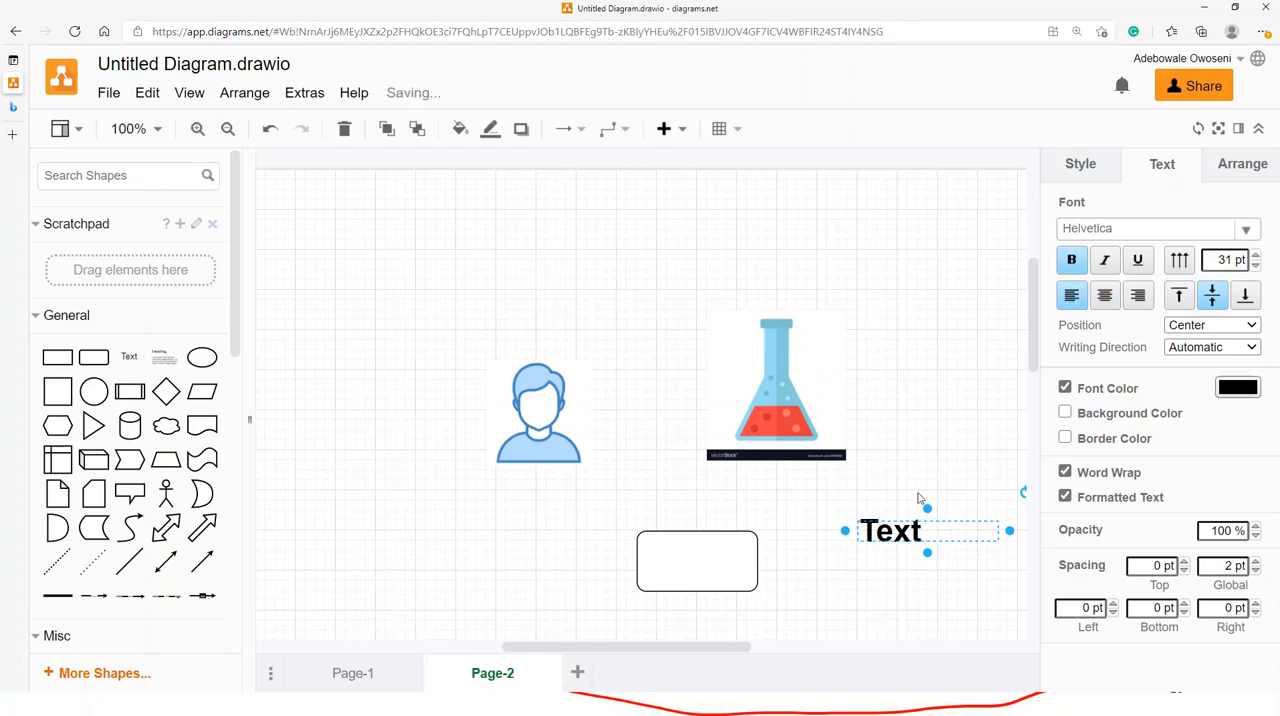
{"action": "left_click", "coordinate": [1138, 296]}
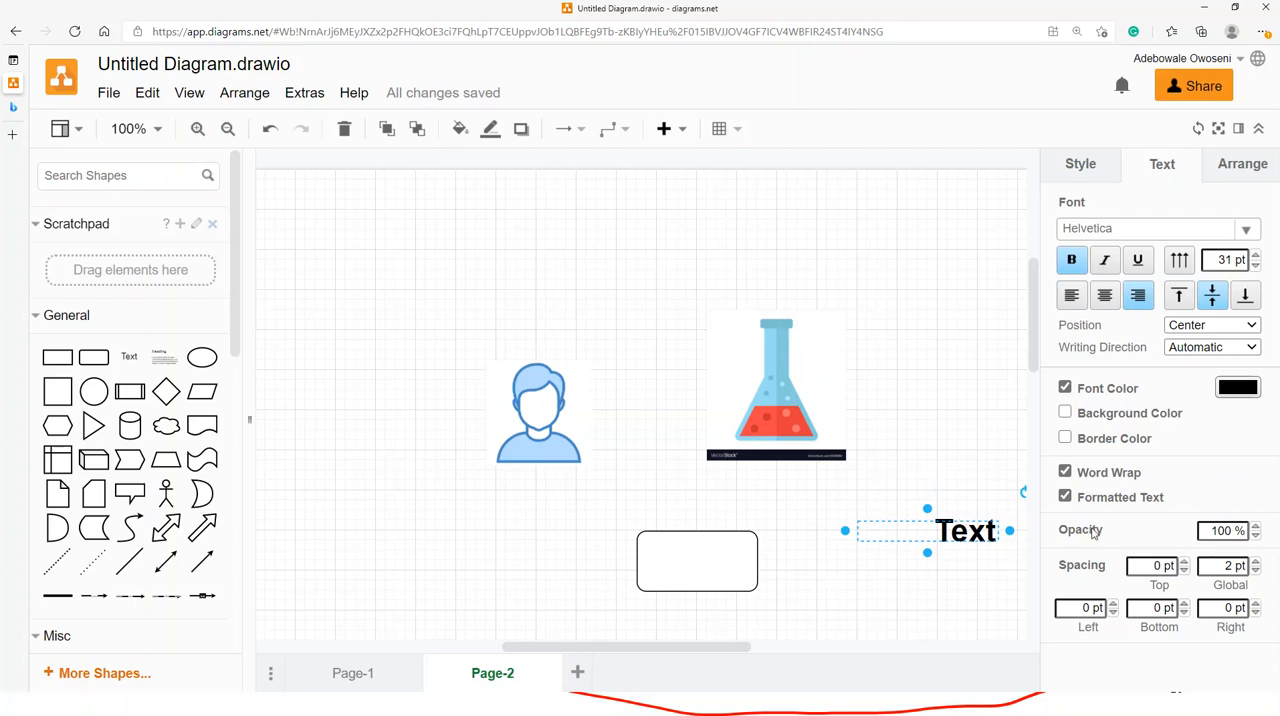
- Enlarge the rounded rectangle below the flask, making it noticeably wider and slightly taller
{"action": "left_click", "coordinate": [697, 565]}
{"action": "scroll", "coordinate": [695, 564], "scroll_direction": "down", "scroll_amount": 2}
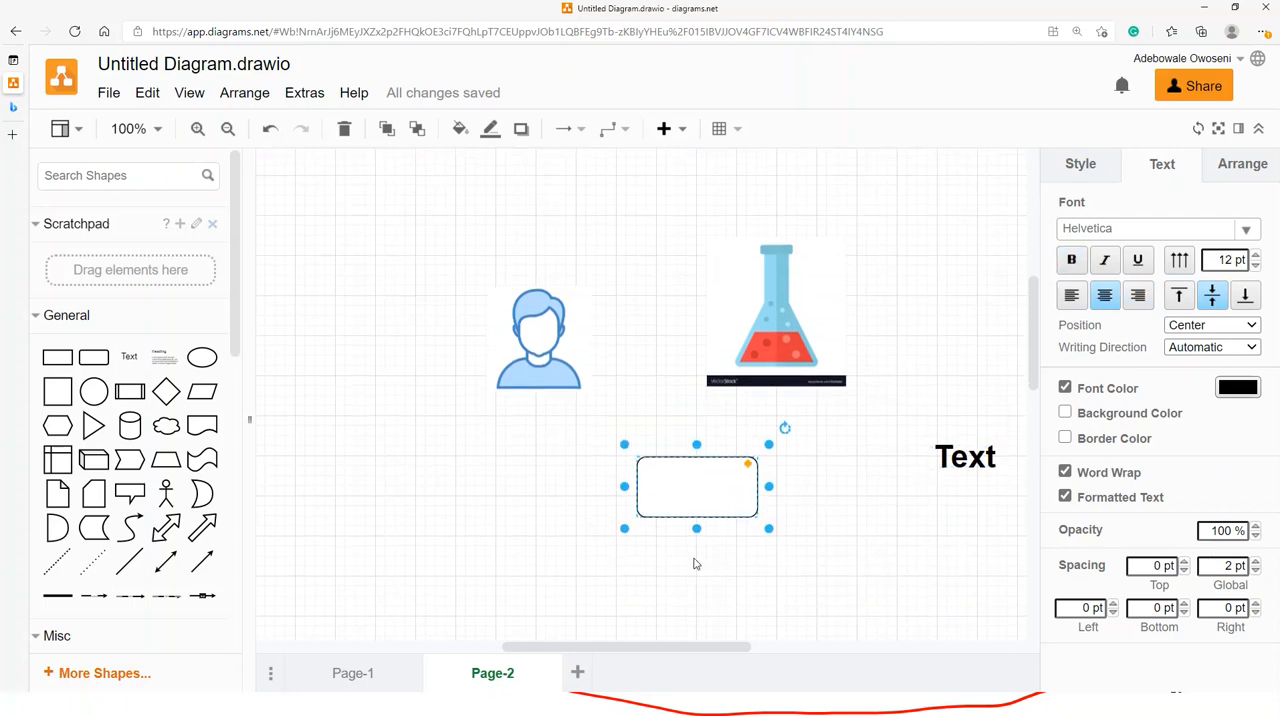
{"action": "left_click_drag", "start_coordinate": [769, 528], "coordinate": [807, 537]}
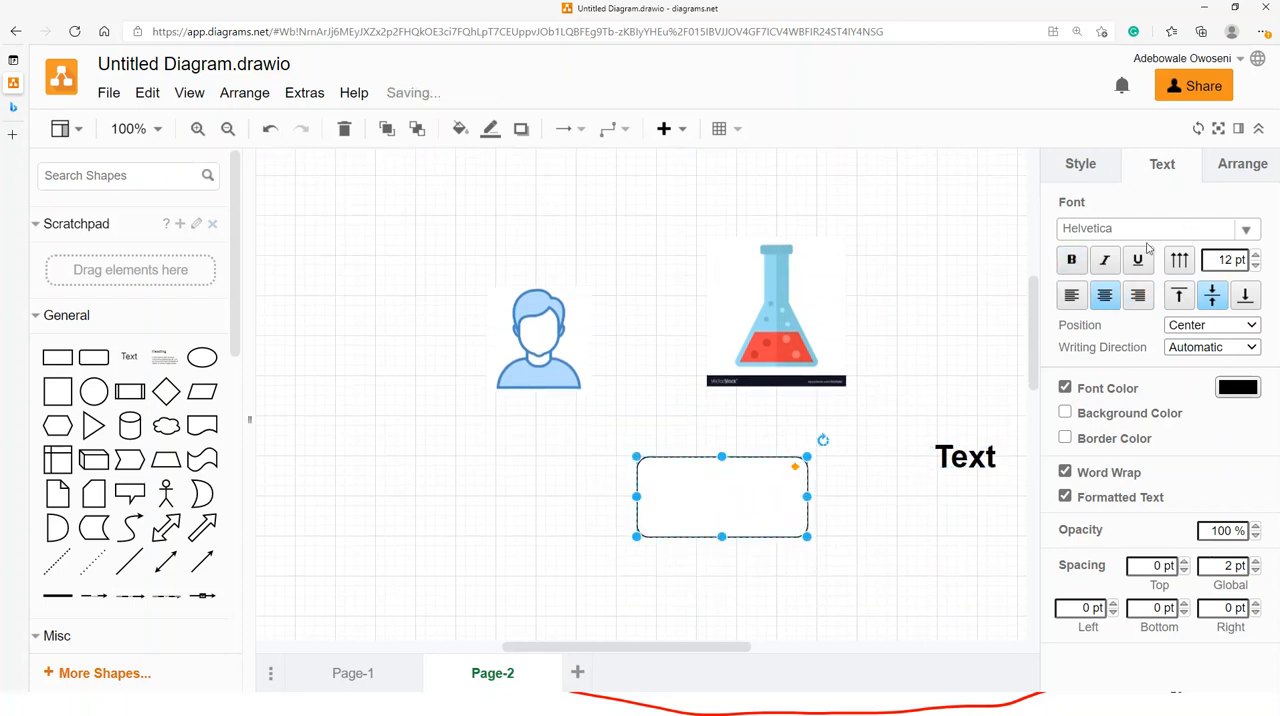
- Set the rounded rectangle's line width to 10 pt
{"action": "left_click", "coordinate": [1082, 165]}
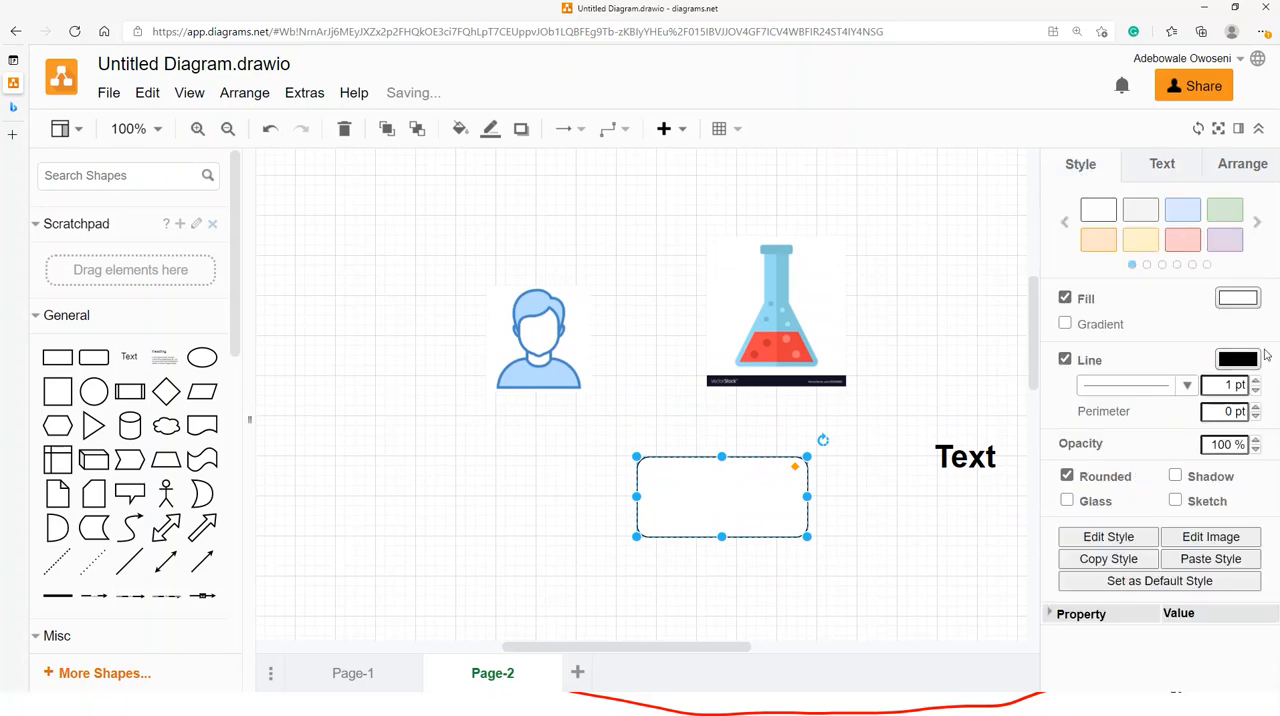
{"action": "left_click", "coordinate": [1256, 381]}
{"action": "left_click", "coordinate": [1256, 381]}
{"action": "left_click", "coordinate": [1256, 381]}
{"action": "left_click", "coordinate": [1256, 381]}
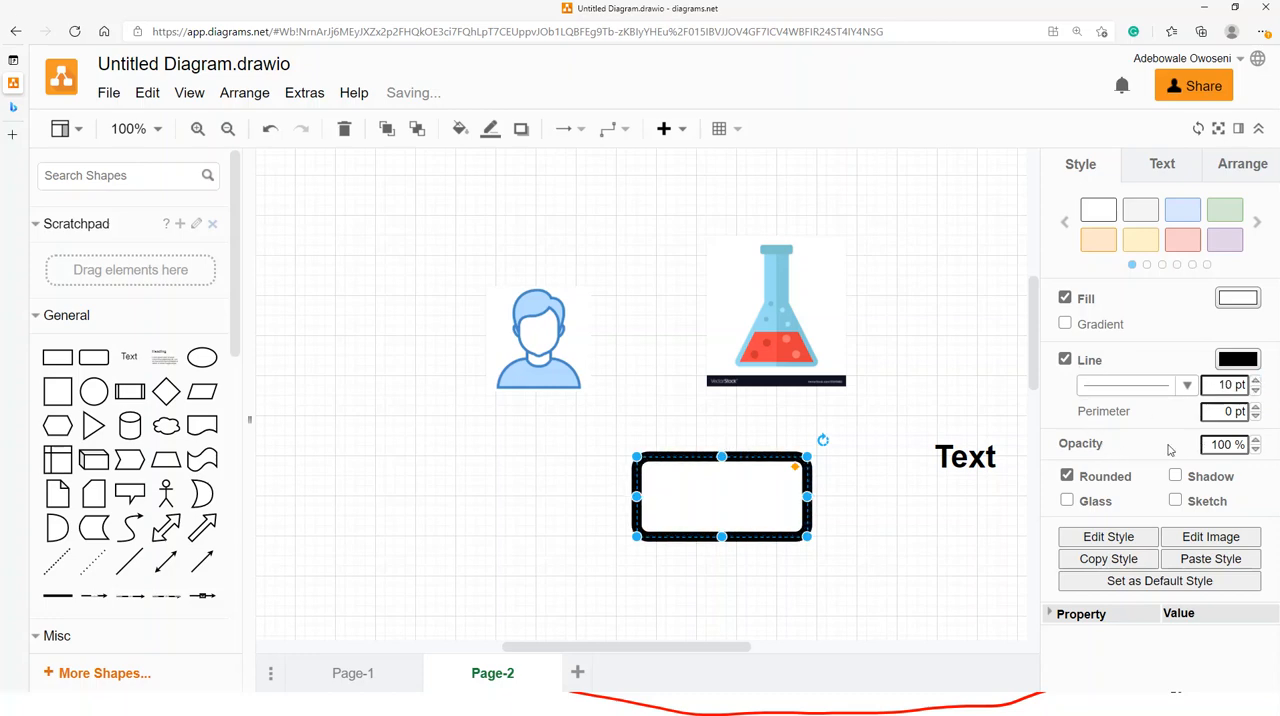
- Apply the light red preset style to the rounded rectangle and change its fill colour to dark blue 000066
{"action": "left_click", "coordinate": [1184, 242]}
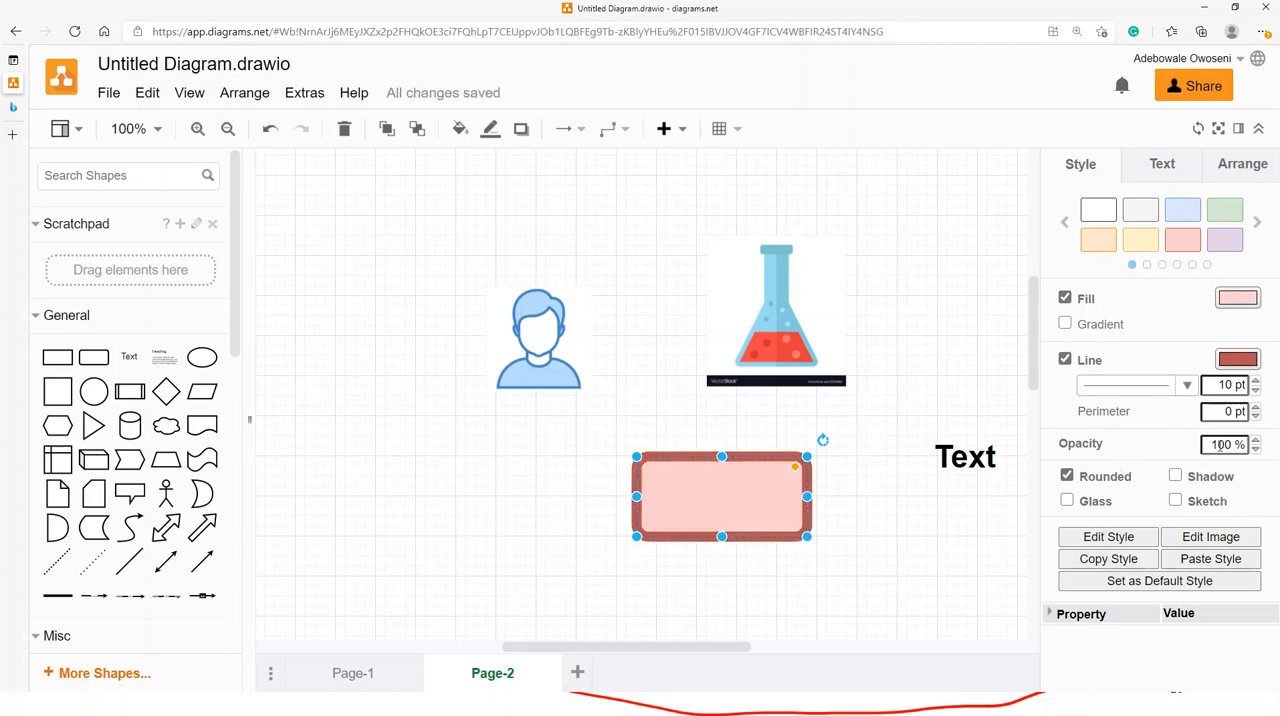
{"action": "left_click", "coordinate": [1237, 297]}
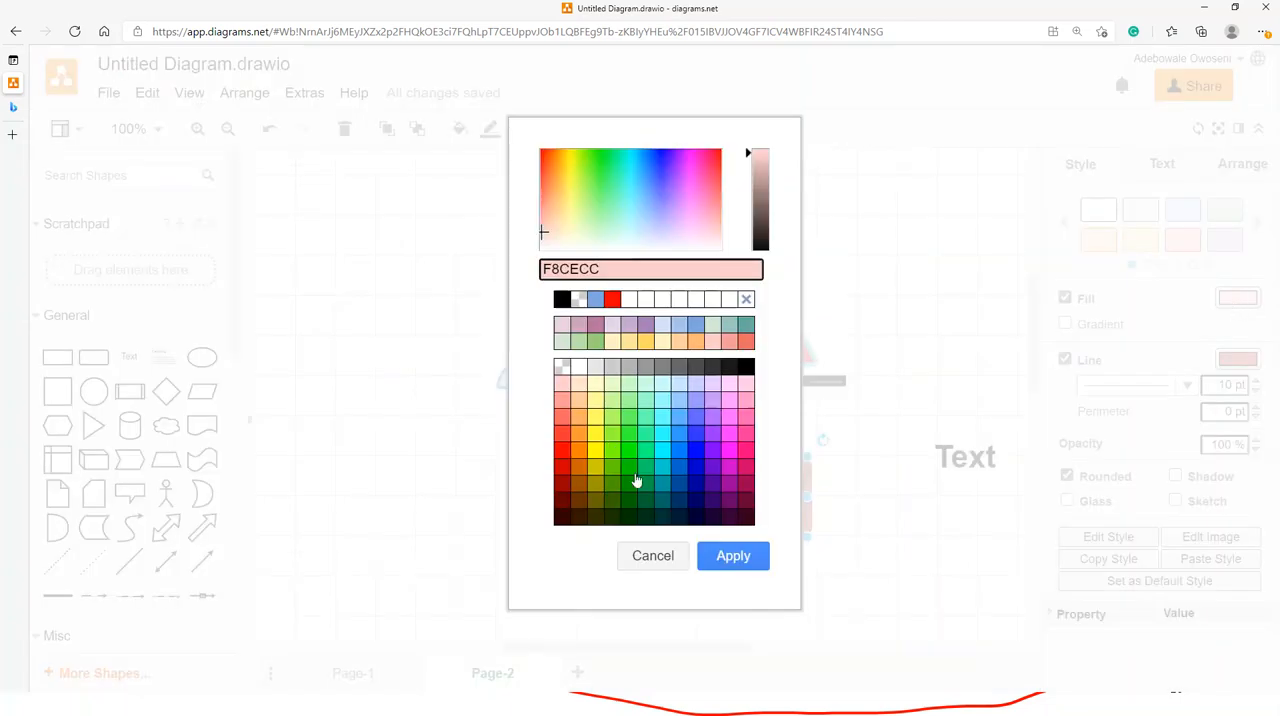
{"action": "left_click", "coordinate": [694, 508]}
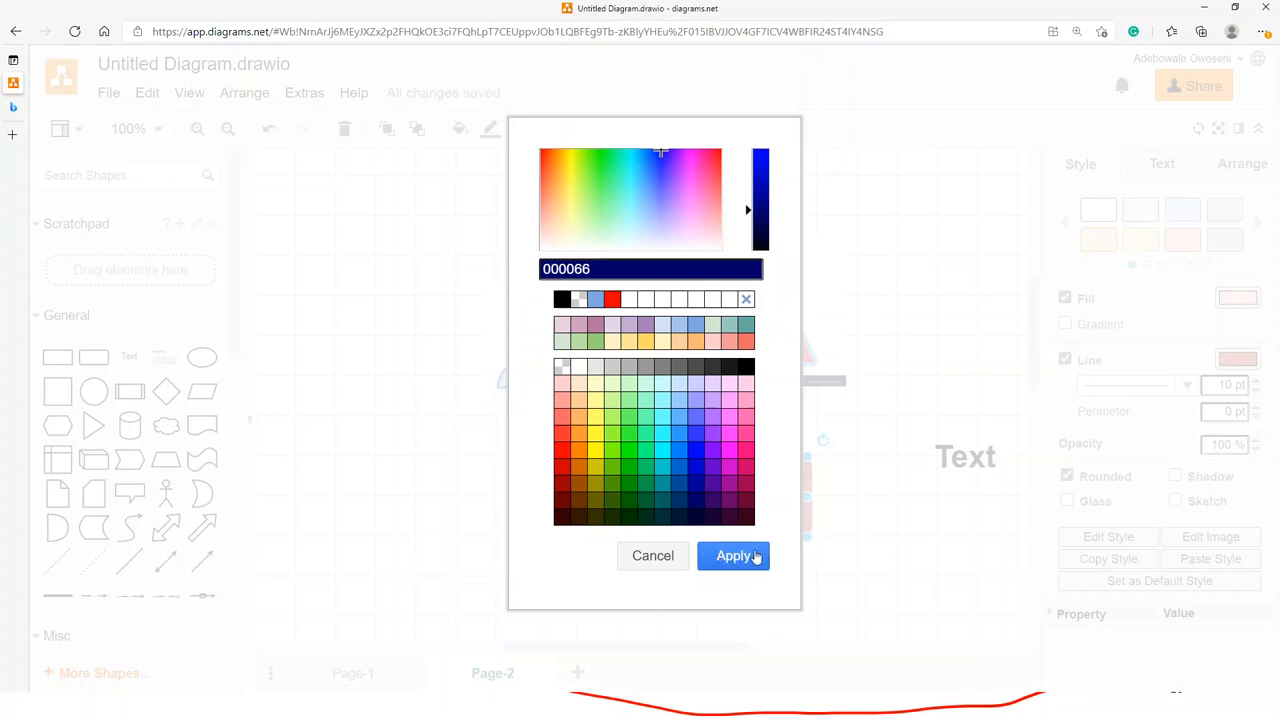
{"action": "left_click", "coordinate": [731, 556]}
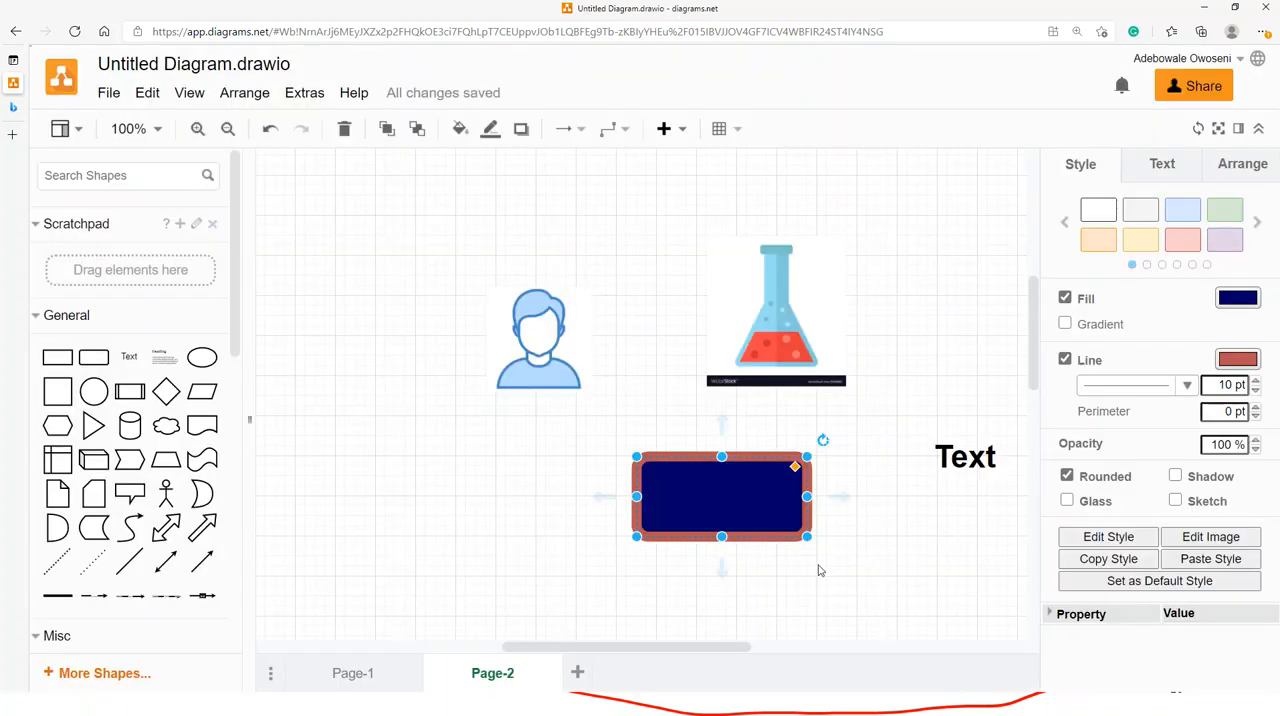
- Enlarge the dark blue rounded rectangle to nearly twice its width and slightly taller, and move the text element onto it
{"action": "left_click_drag", "start_coordinate": [807, 538], "coordinate": [948, 566]}
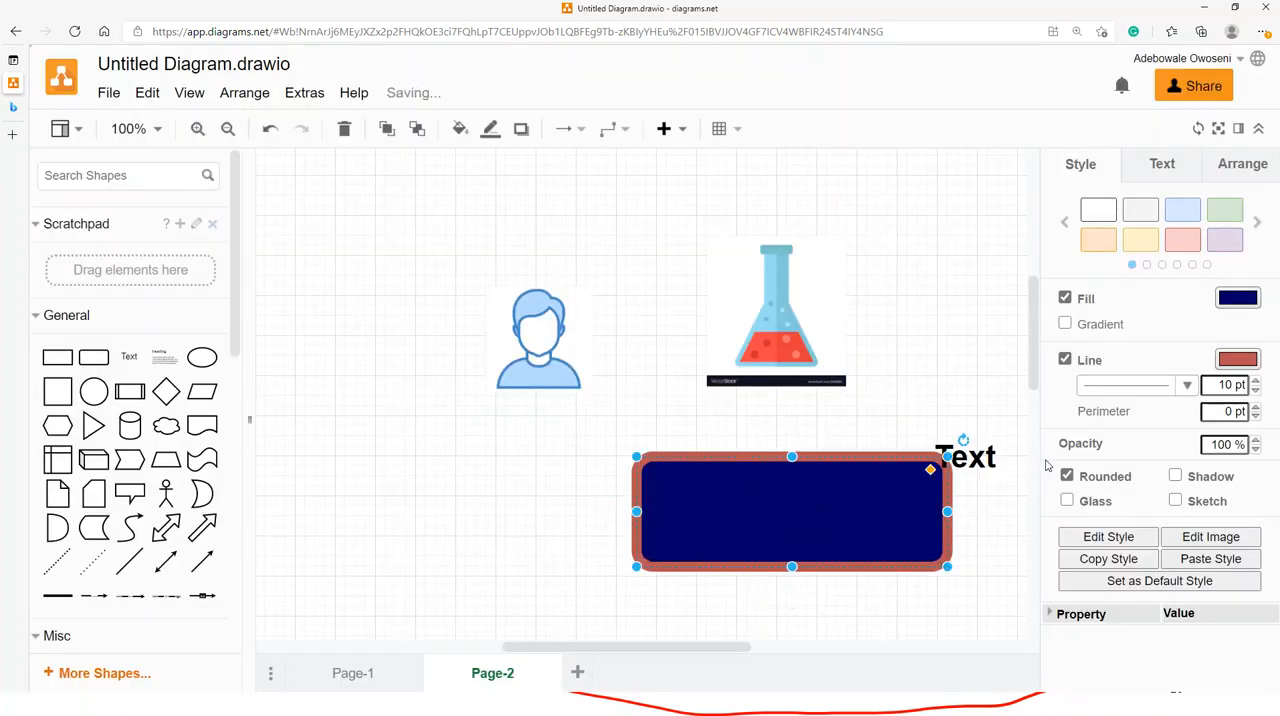
{"action": "left_click_drag", "start_coordinate": [983, 457], "coordinate": [820, 500]}
{"action": "left_click", "coordinate": [957, 347]}
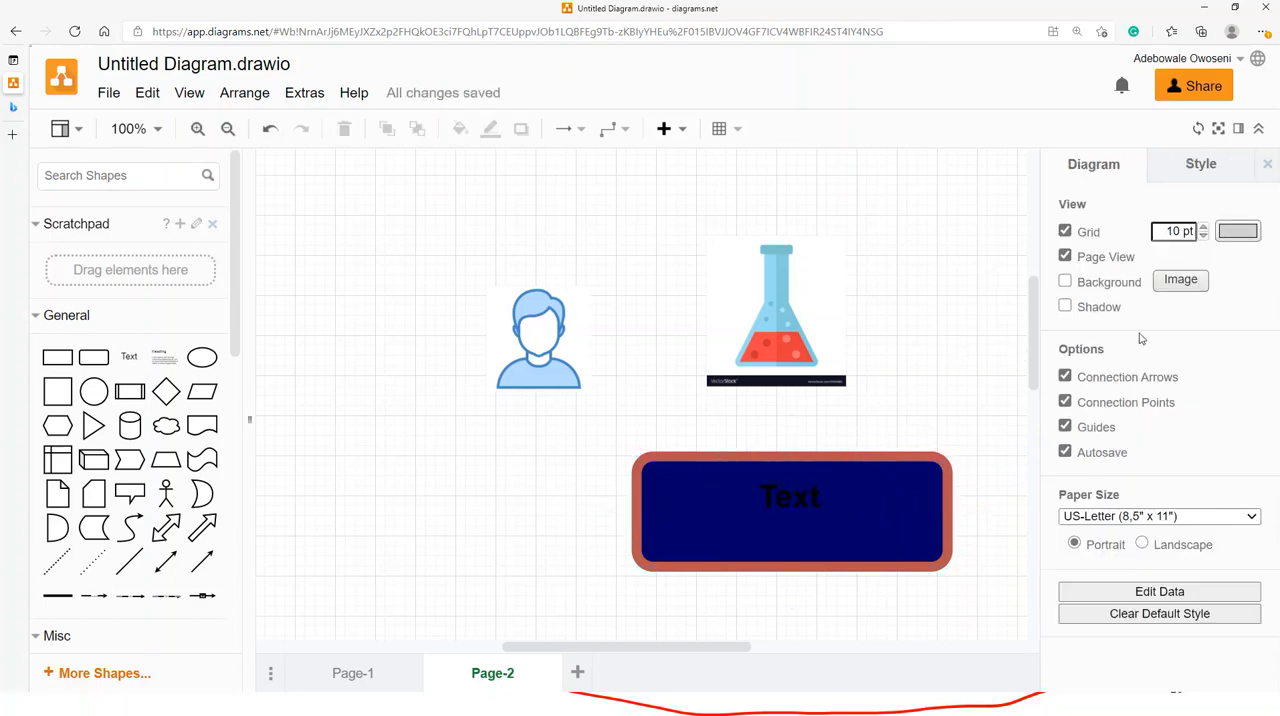
- Set the rounded rectangle's opacity to 30 %
{"action": "left_click", "coordinate": [919, 510]}
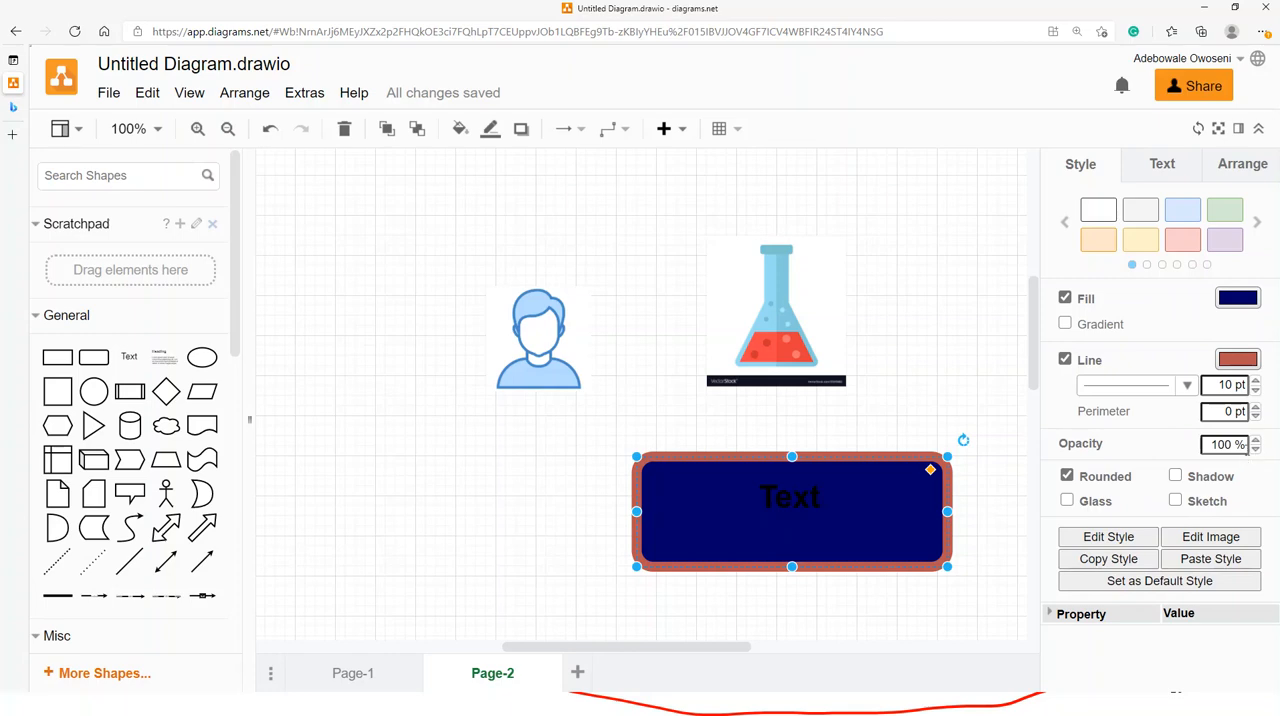
{"action": "left_click", "coordinate": [1257, 449]}
{"action": "left_click", "coordinate": [1257, 449]}
{"action": "left_click", "coordinate": [1257, 449]}
{"action": "left_click", "coordinate": [1257, 449]}
{"action": "left_click", "coordinate": [1257, 449]}
{"action": "left_click", "coordinate": [1257, 449]}
{"action": "left_click", "coordinate": [1257, 449]}
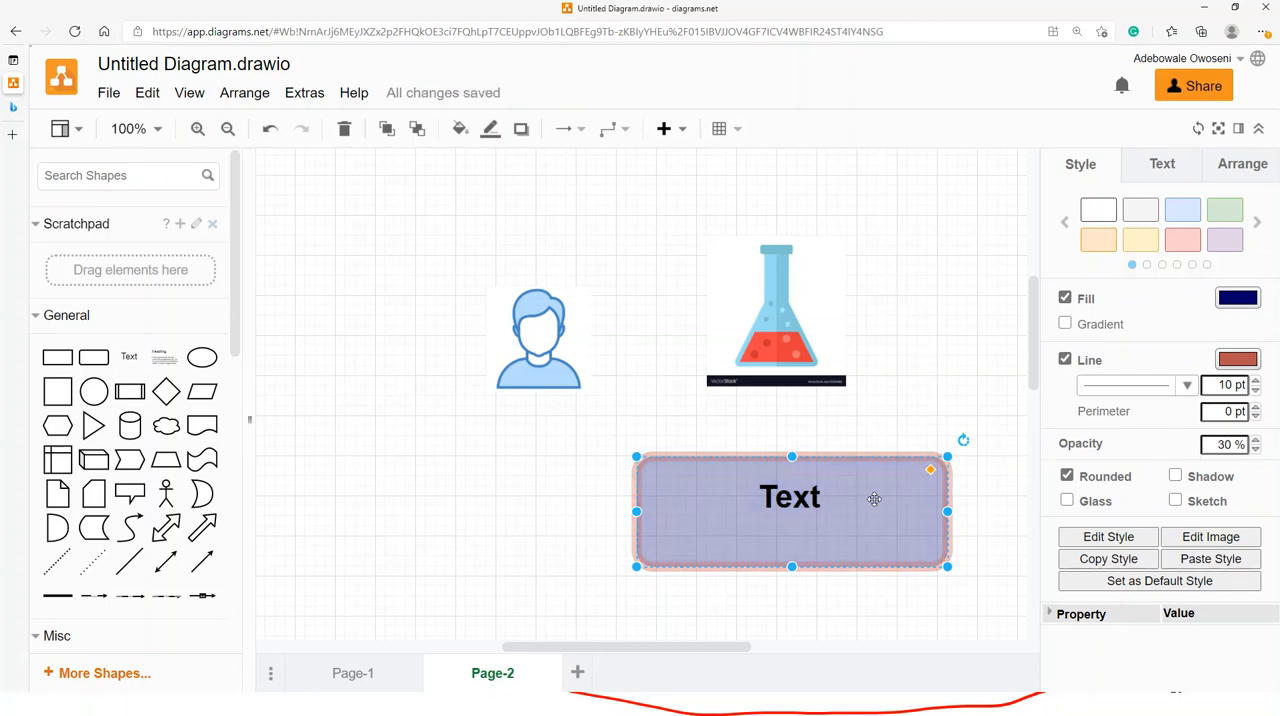
{"action": "left_click", "coordinate": [894, 349]}
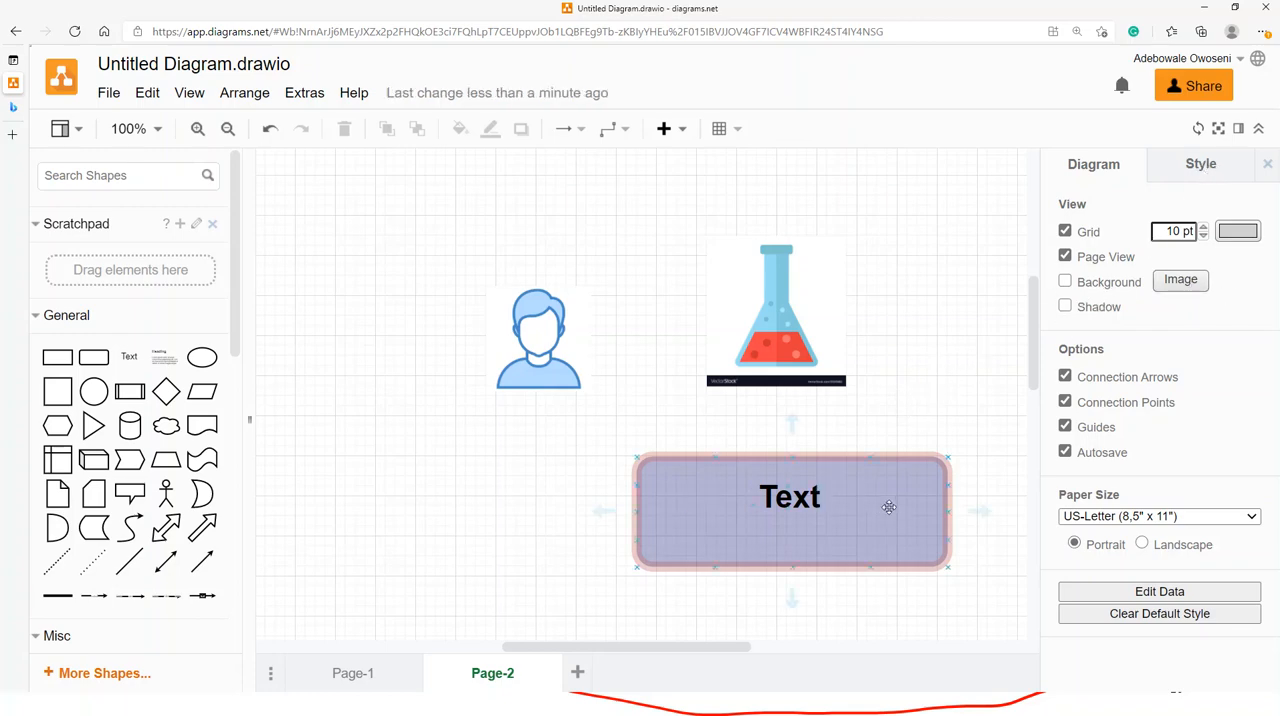
- Enable the page background and open the background image settings without applying an image
{"action": "left_click", "coordinate": [1065, 283]}
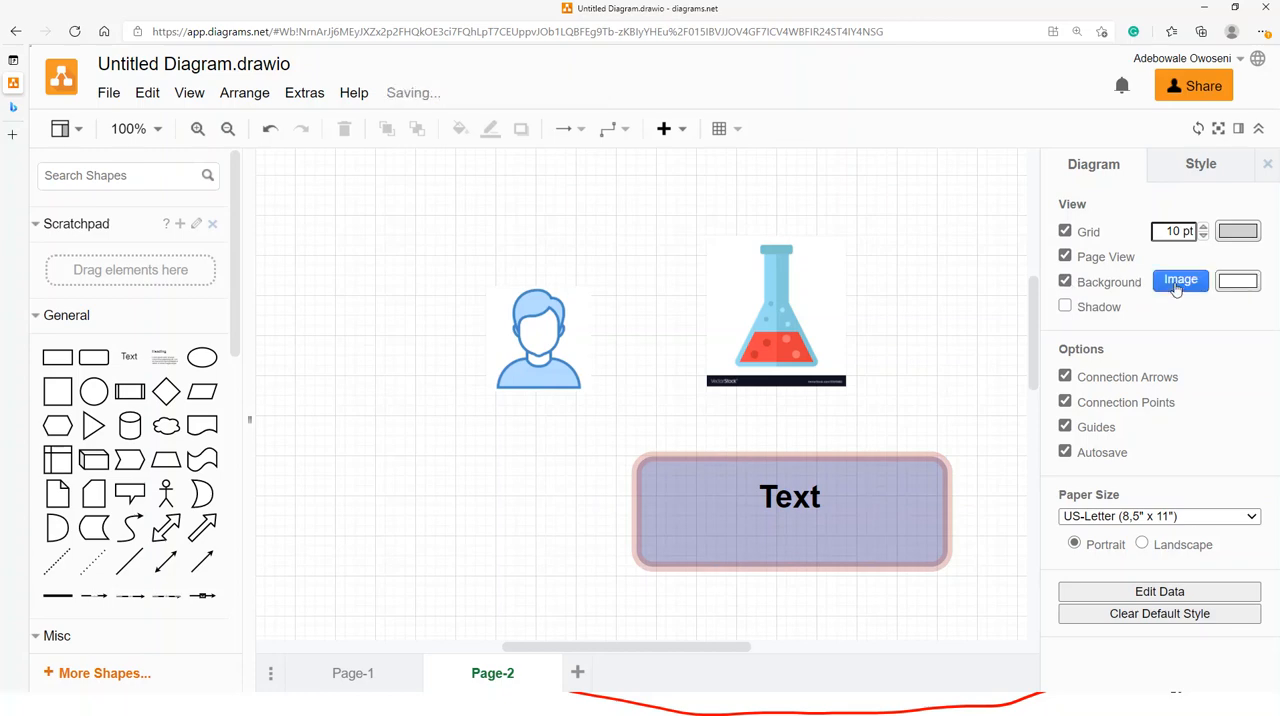
{"action": "left_click", "coordinate": [1179, 285]}
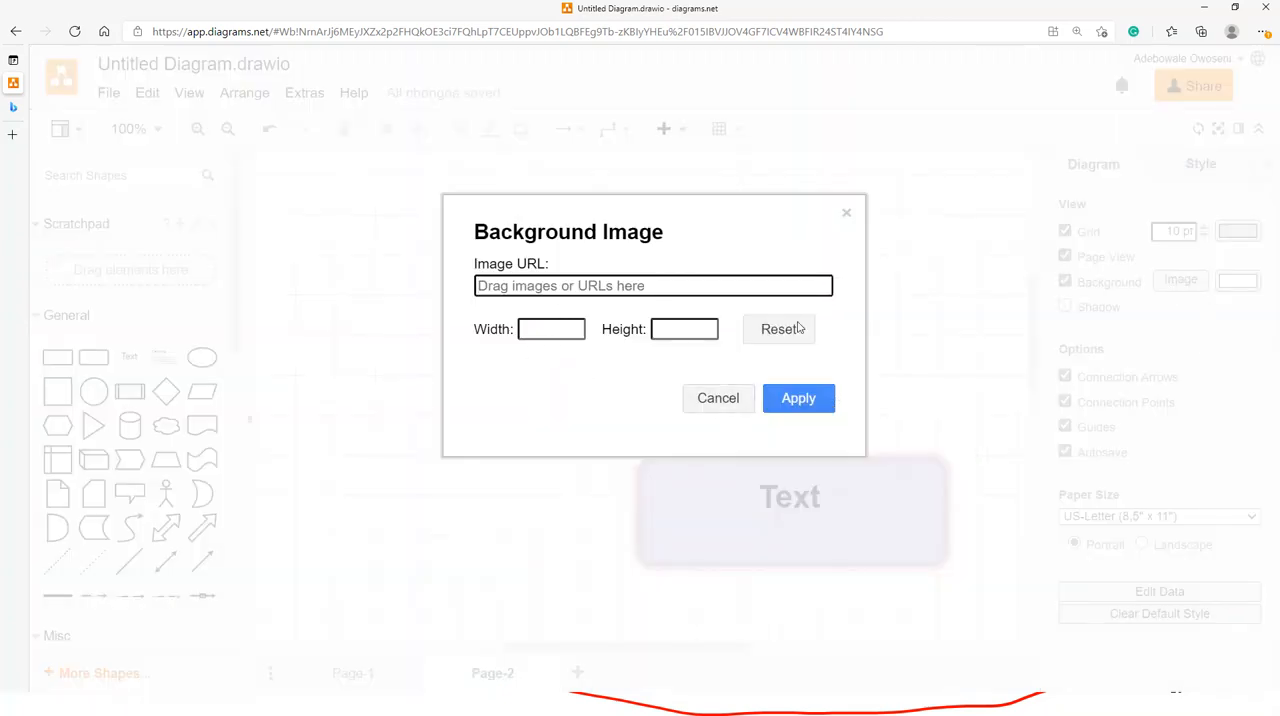
{"action": "left_click", "coordinate": [846, 216]}
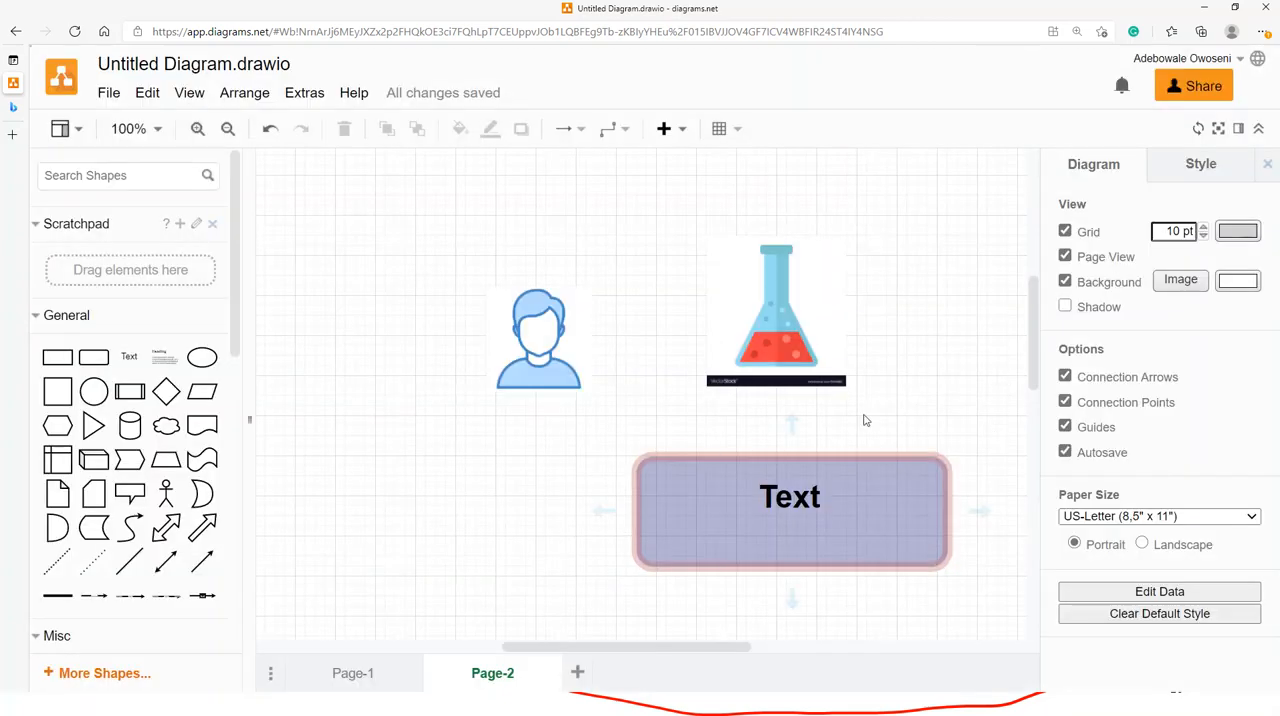
- Connect the underside of the person icon to the rounded rectangle's left side with a directional connector bent at a right angle
{"action": "left_click_drag", "start_coordinate": [790, 445], "coordinate": [545, 481]}
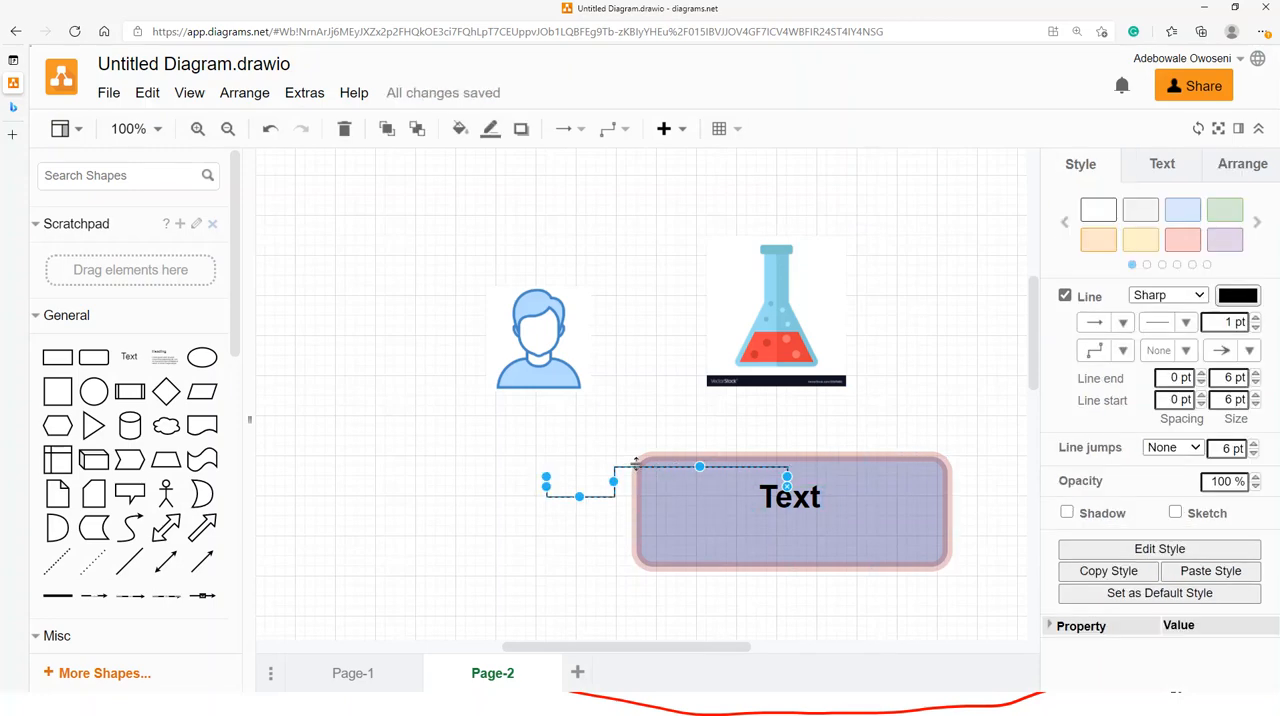
{"action": "key", "text": "Delete"}
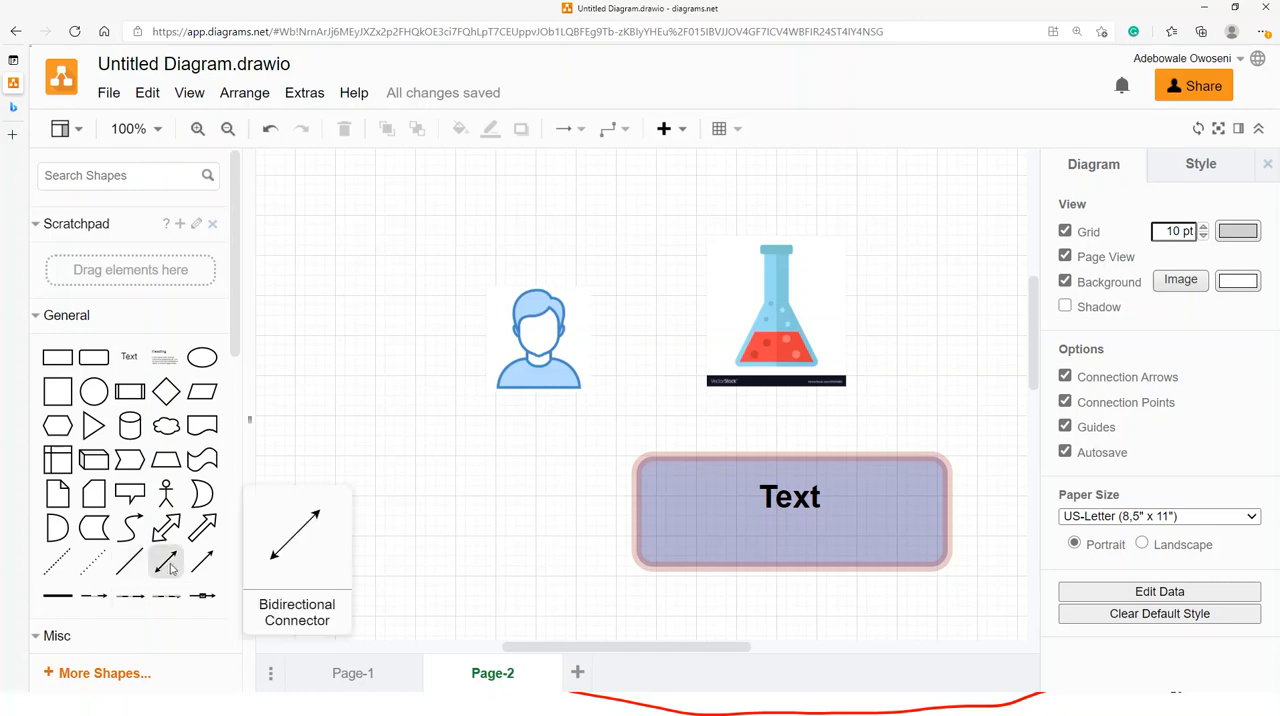
{"action": "left_click_drag", "start_coordinate": [170, 568], "coordinate": [635, 511]}
{"action": "left_click_drag", "start_coordinate": [457, 489], "coordinate": [542, 389]}
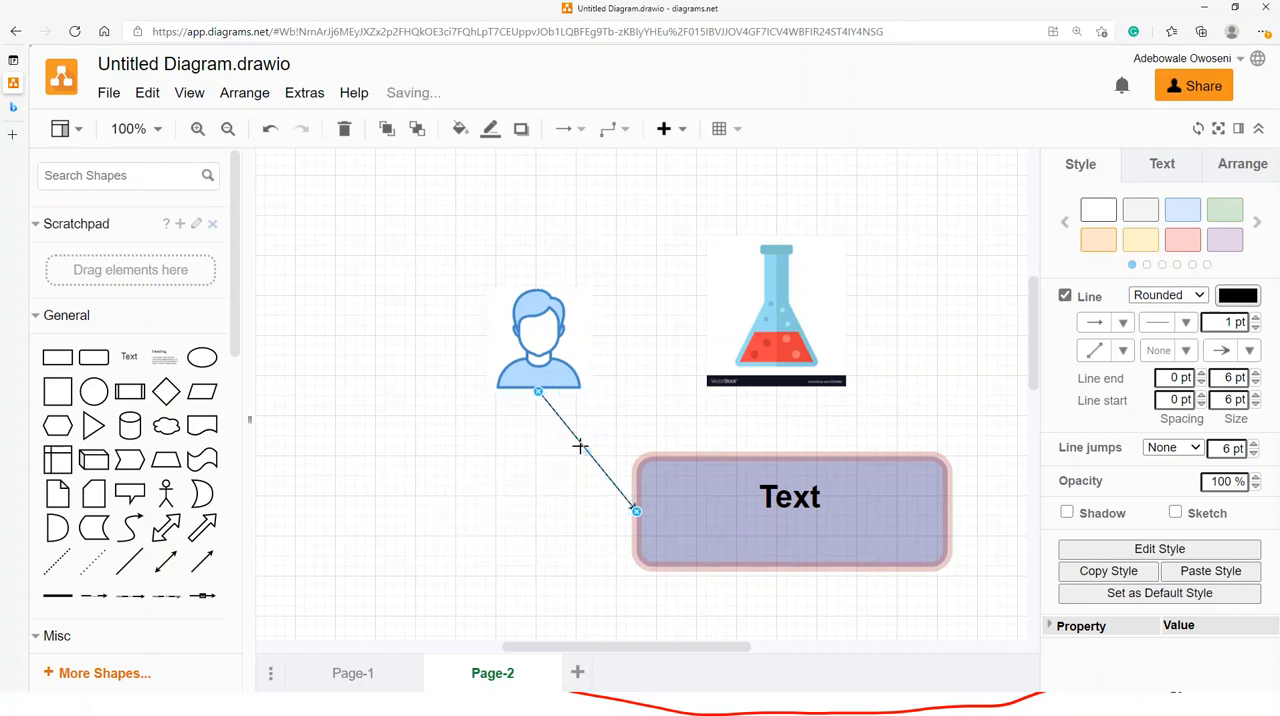
{"action": "left_click_drag", "start_coordinate": [585, 450], "coordinate": [537, 512]}
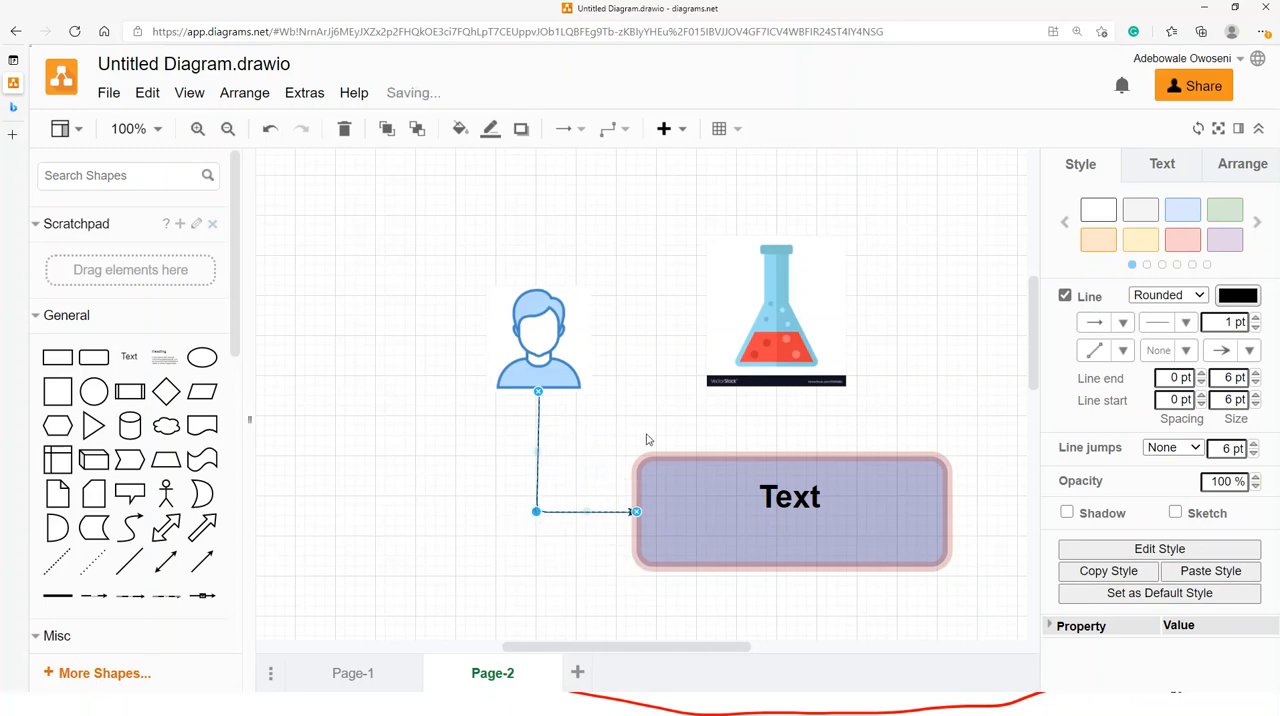
- Try pulling the connector's vertical segment outward to the left with an extra bend, and bring it back into line below the person icon
{"action": "left_click", "coordinate": [518, 488]}
{"action": "left_click", "coordinate": [537, 453]}
{"action": "left_click_drag", "start_coordinate": [538, 451], "coordinate": [446, 466]}
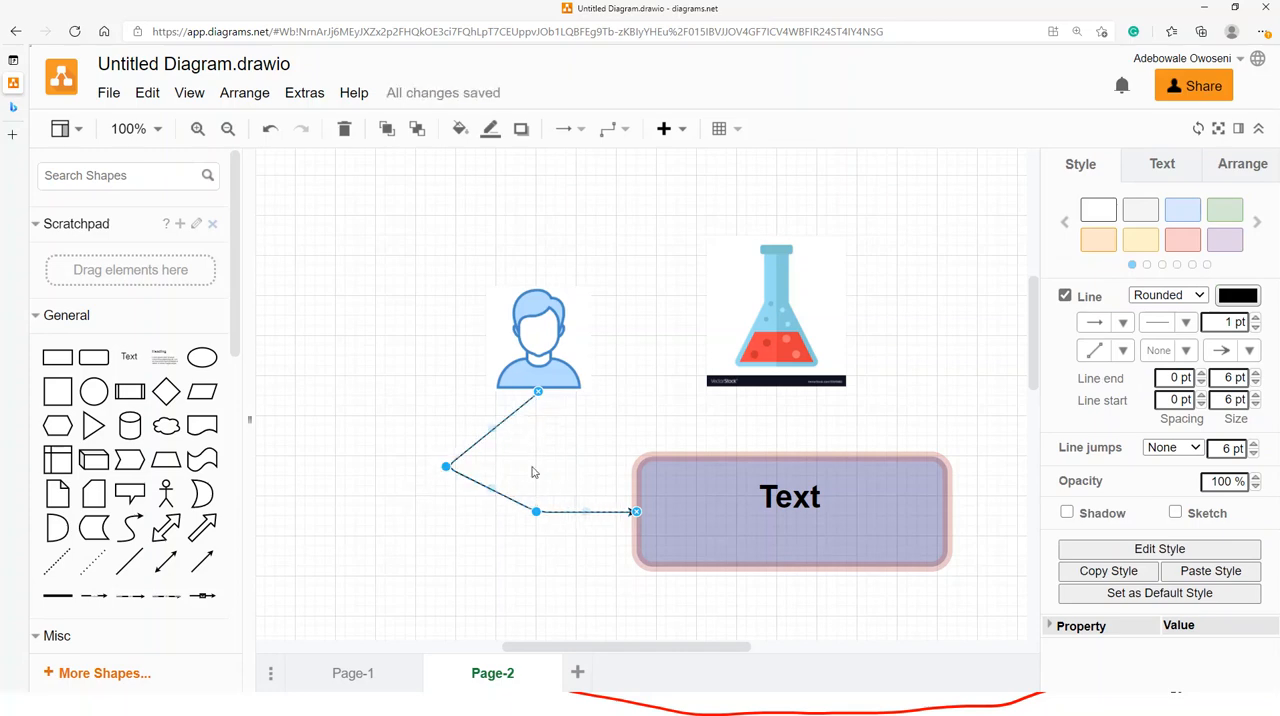
{"action": "left_click", "coordinate": [532, 573]}
{"action": "left_click", "coordinate": [497, 420]}
{"action": "left_click_drag", "start_coordinate": [491, 427], "coordinate": [538, 446]}
{"action": "left_click_drag", "start_coordinate": [449, 467], "coordinate": [530, 478]}
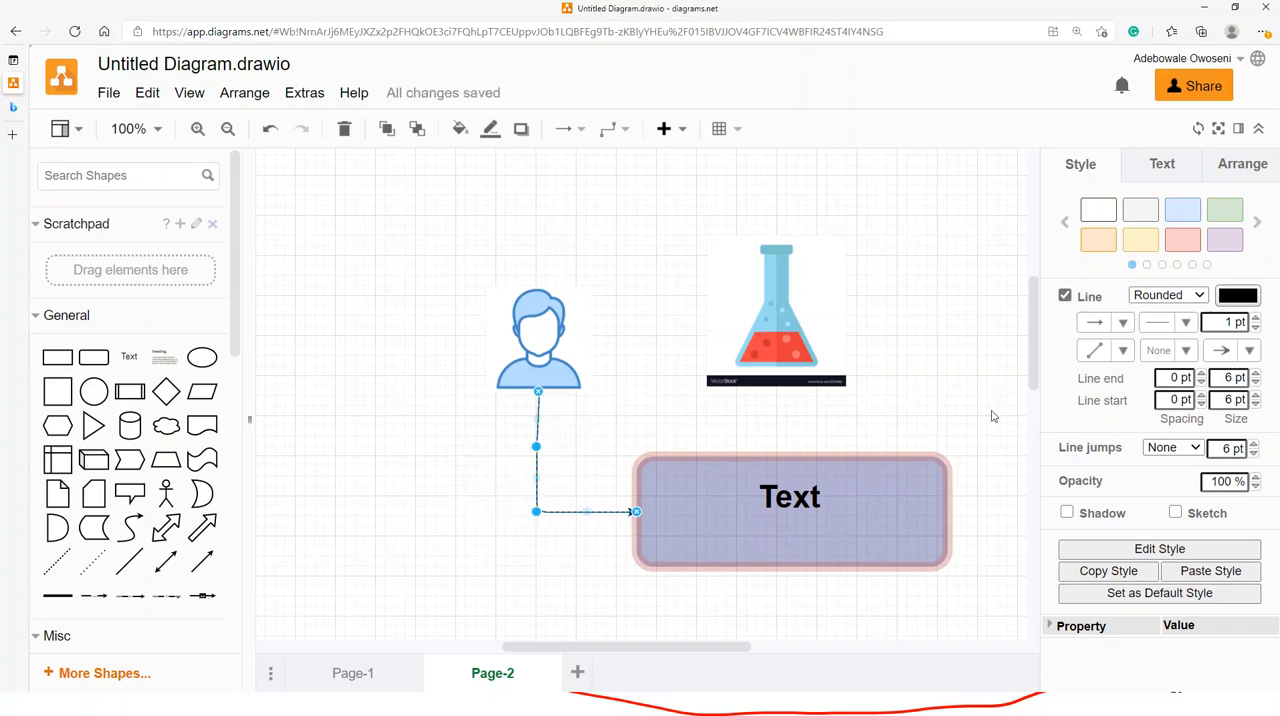
- Set the connector's line width to 6 pt
{"action": "left_click", "coordinate": [1257, 320]}
{"action": "left_click", "coordinate": [1257, 320]}
{"action": "left_click", "coordinate": [1257, 320]}
{"action": "left_click", "coordinate": [1257, 320]}
{"action": "left_click", "coordinate": [1257, 320]}
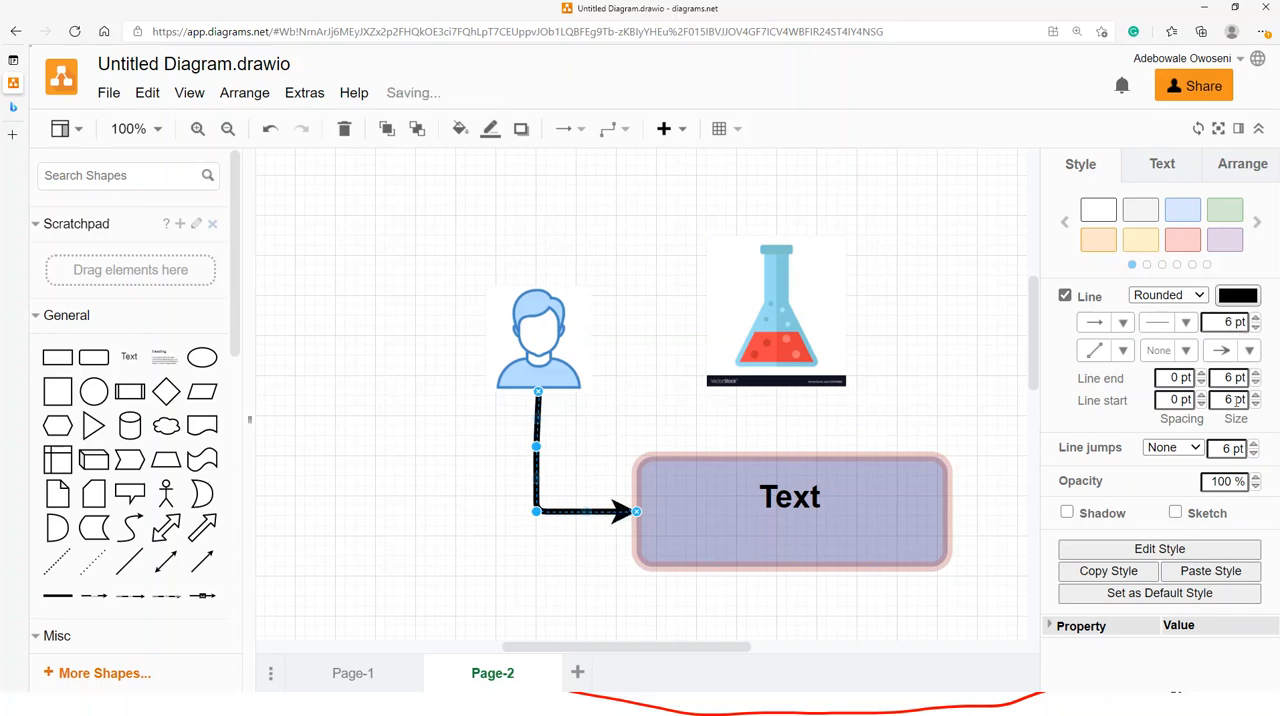
- Try a filled circle as the connector's line end and change it back to the solid arrowhead
{"action": "left_click", "coordinate": [1249, 351]}
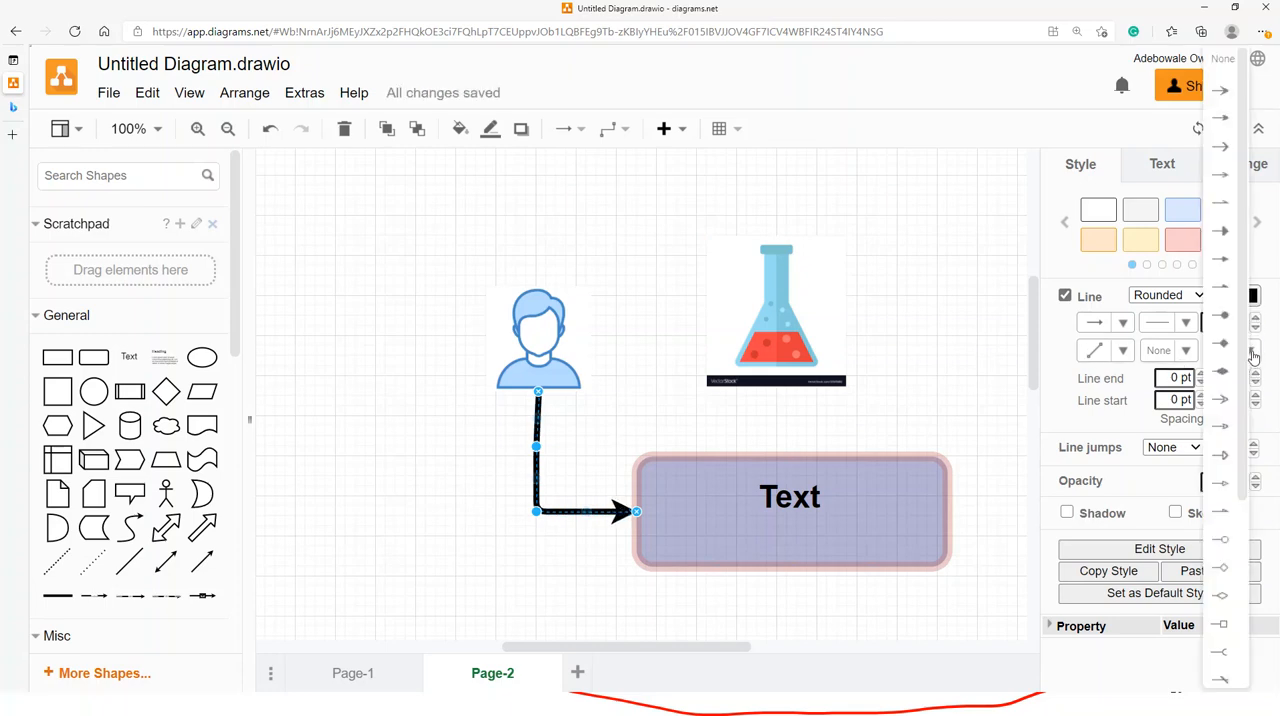
{"action": "left_click", "coordinate": [1221, 316]}
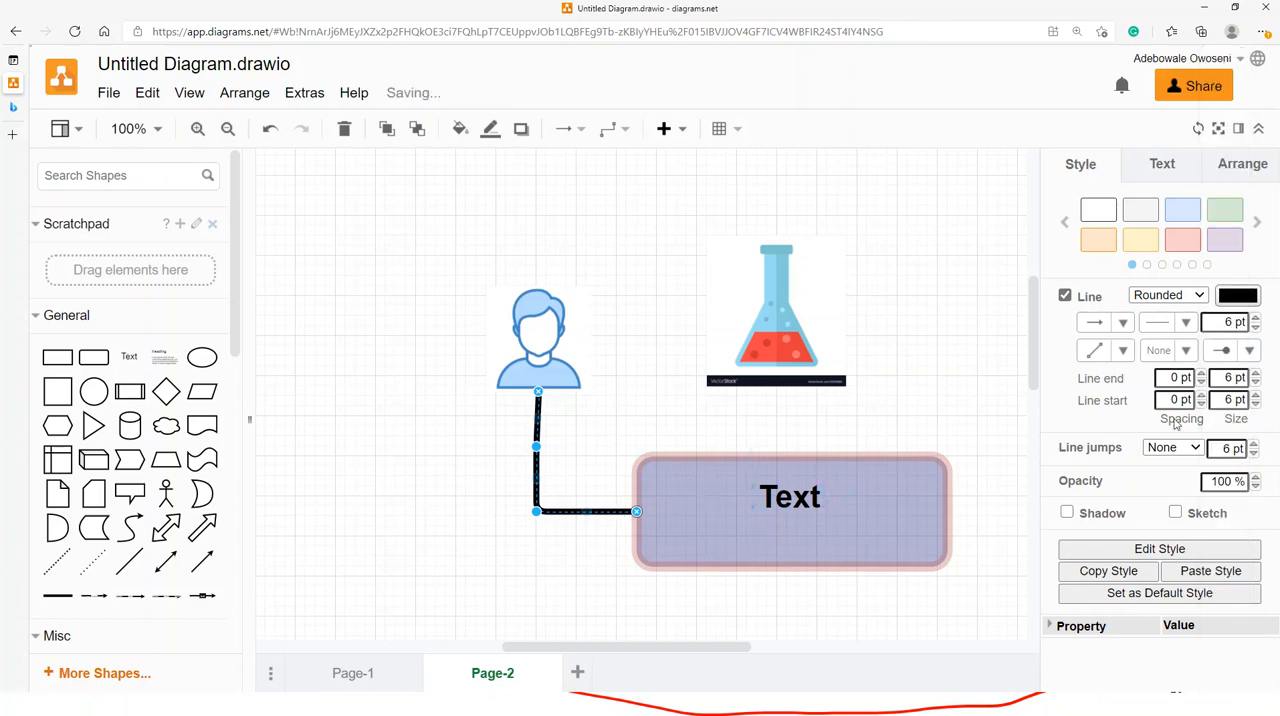
{"action": "left_click", "coordinate": [625, 522]}
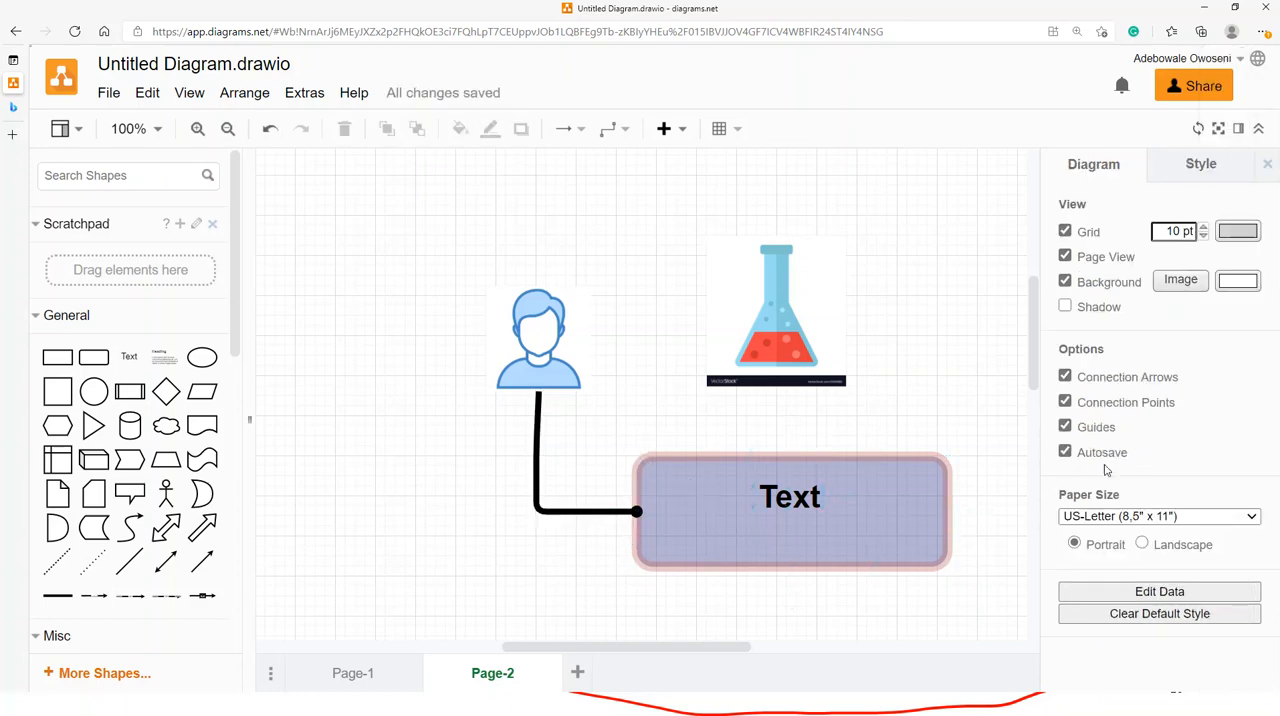
{"action": "left_click", "coordinate": [588, 511]}
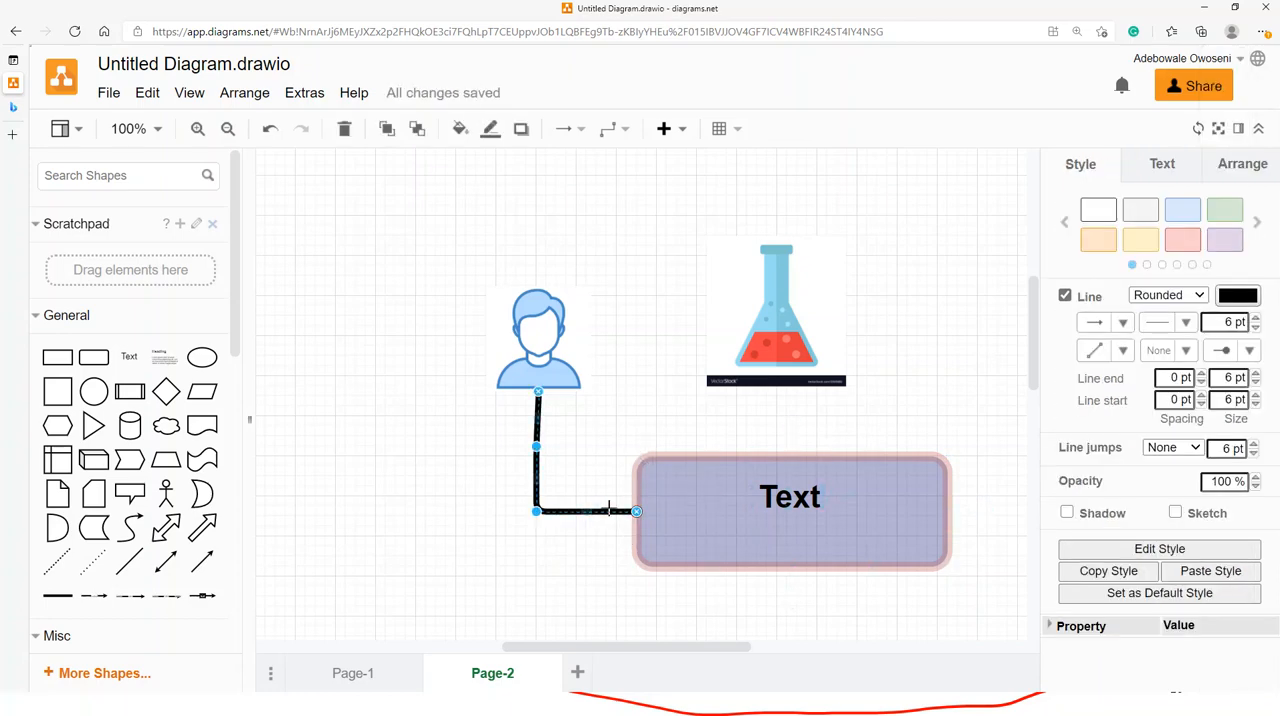
{"action": "left_click", "coordinate": [1257, 350]}
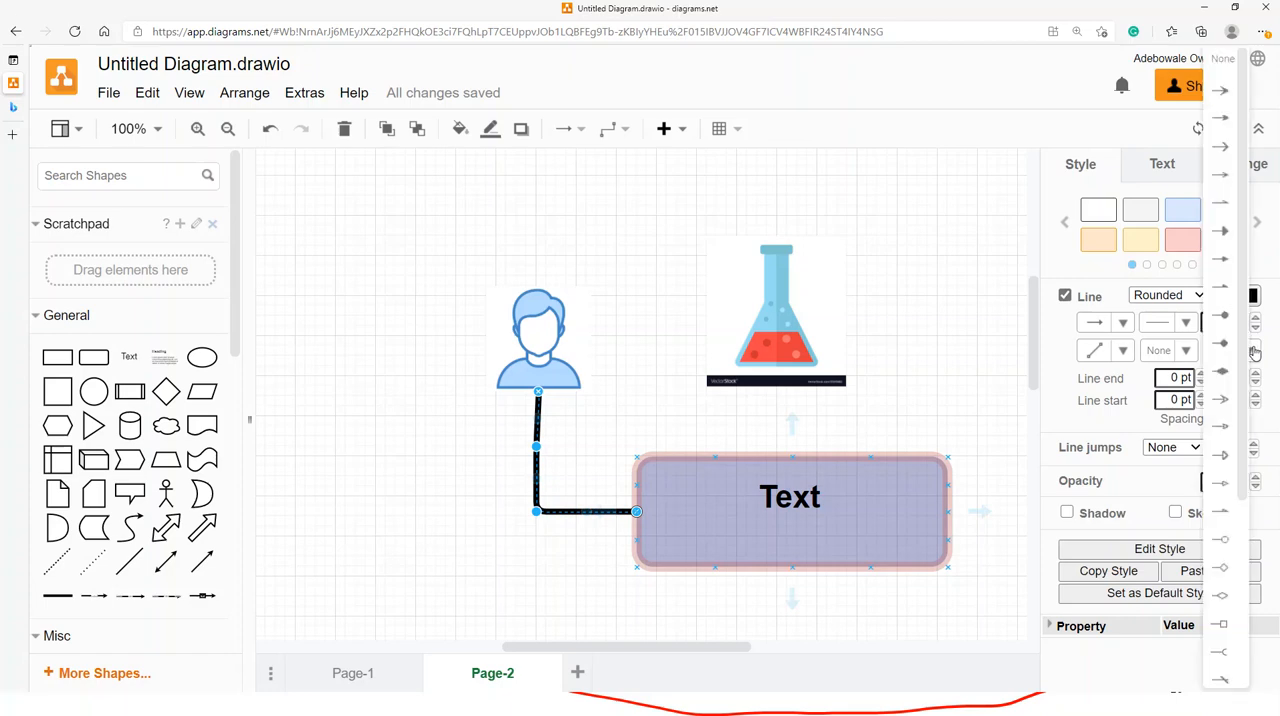
{"action": "left_click", "coordinate": [1222, 92]}
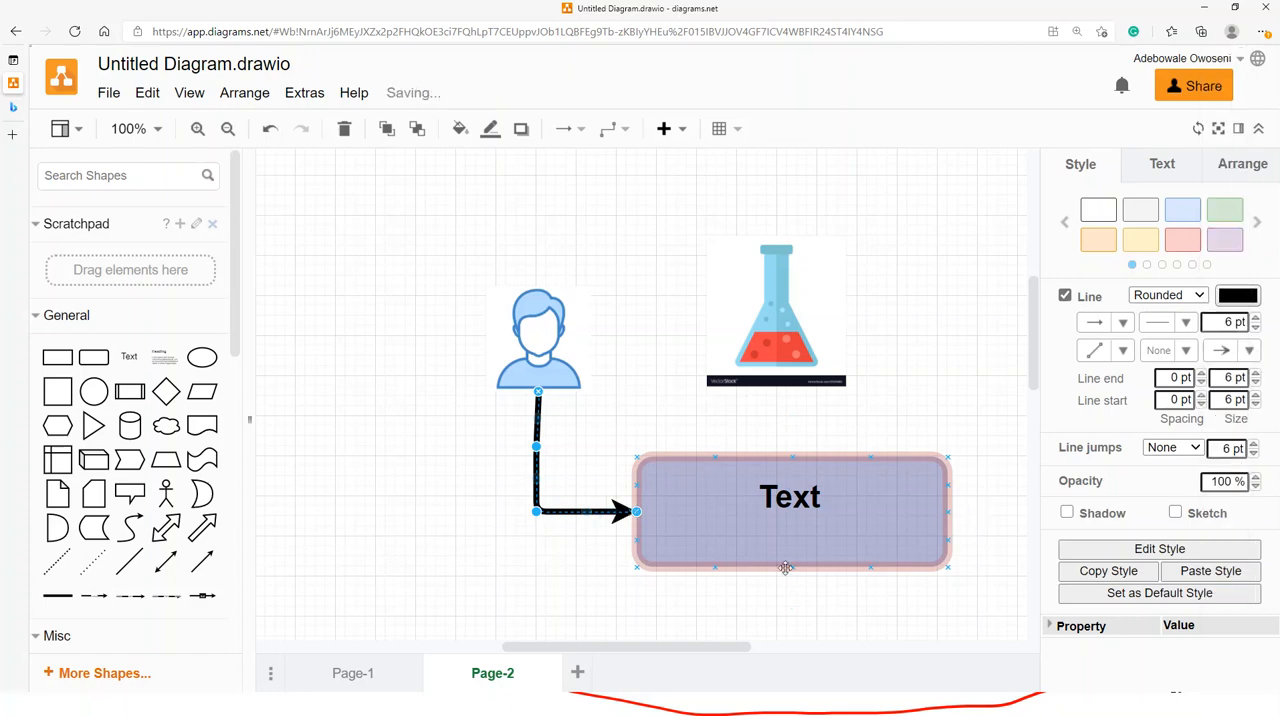
- Add a solid arrowhead to the connector's start at the person icon and apply a dashed line pattern
{"action": "left_click", "coordinate": [1186, 352]}
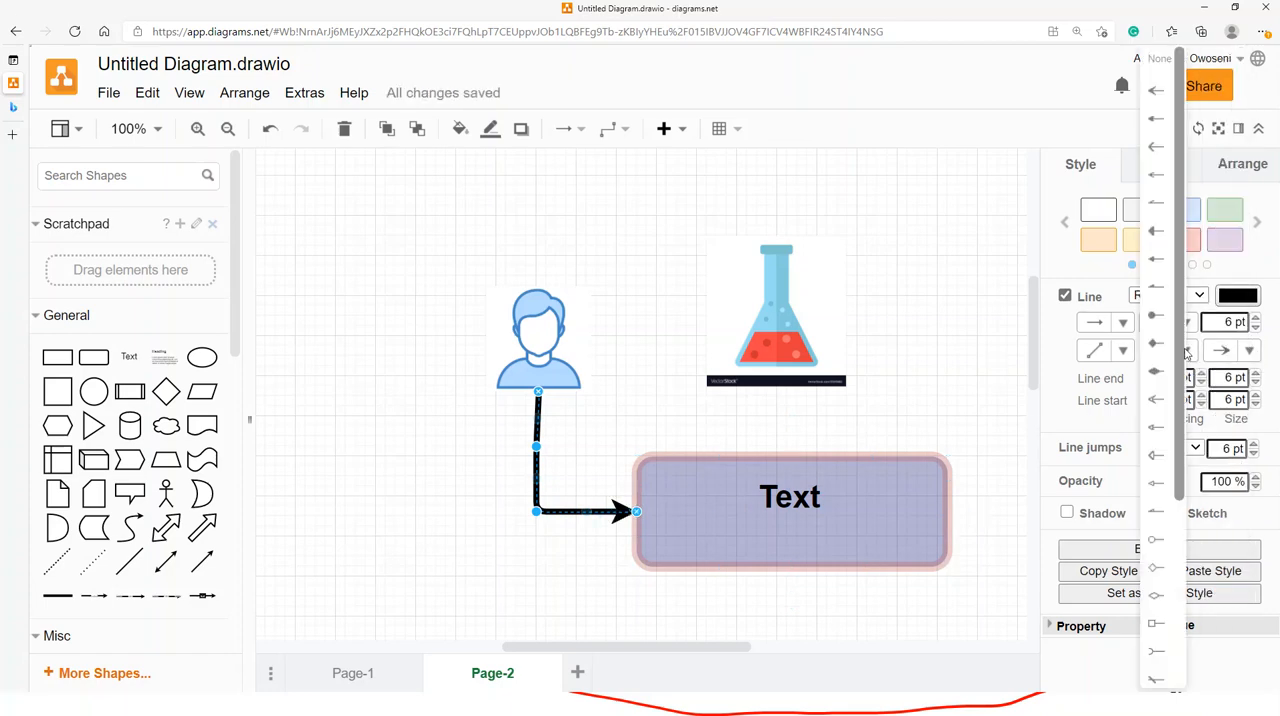
{"action": "left_click", "coordinate": [1157, 92]}
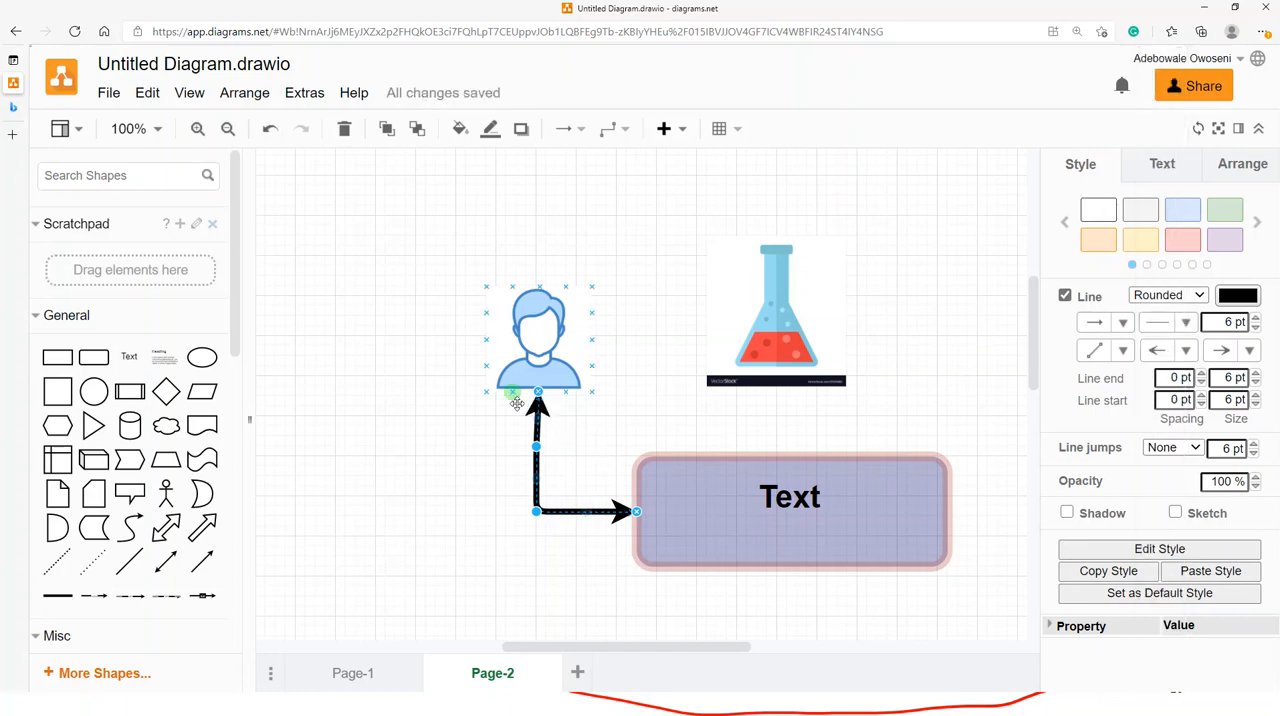
{"action": "left_click_drag", "start_coordinate": [537, 392], "coordinate": [538, 393]}
{"action": "left_click", "coordinate": [1188, 323]}
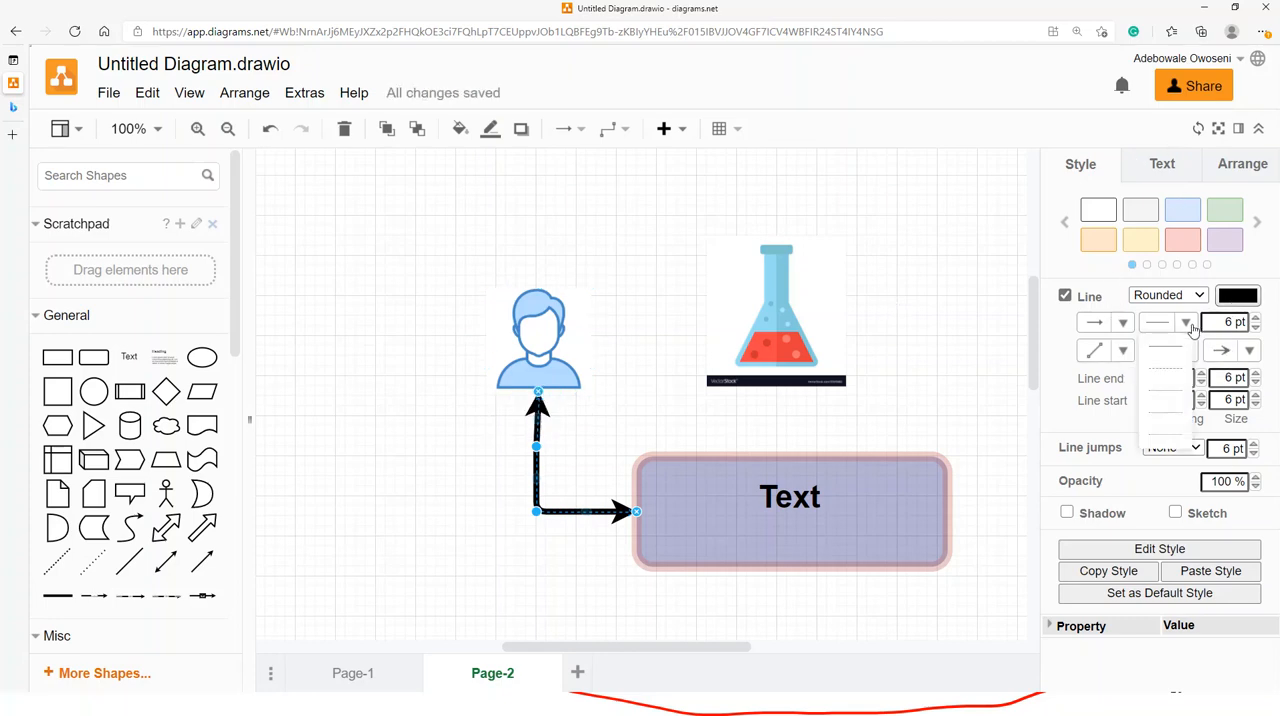
{"action": "left_click", "coordinate": [1166, 372]}
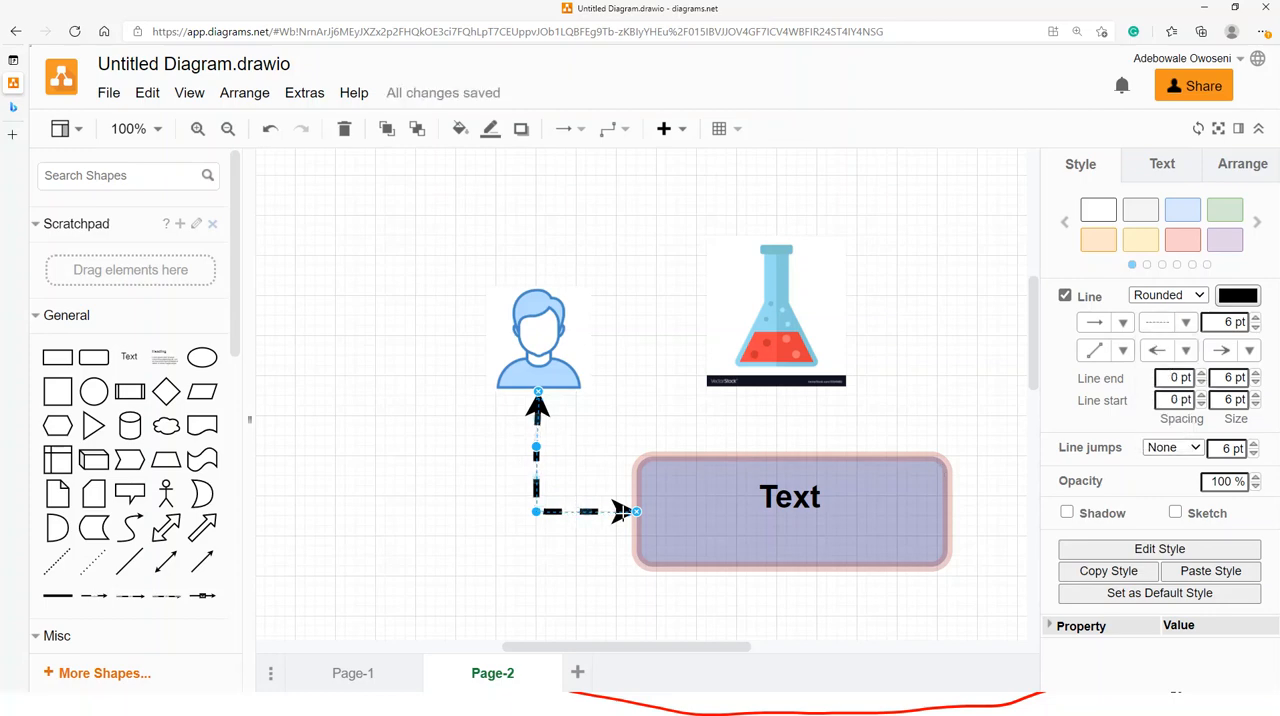